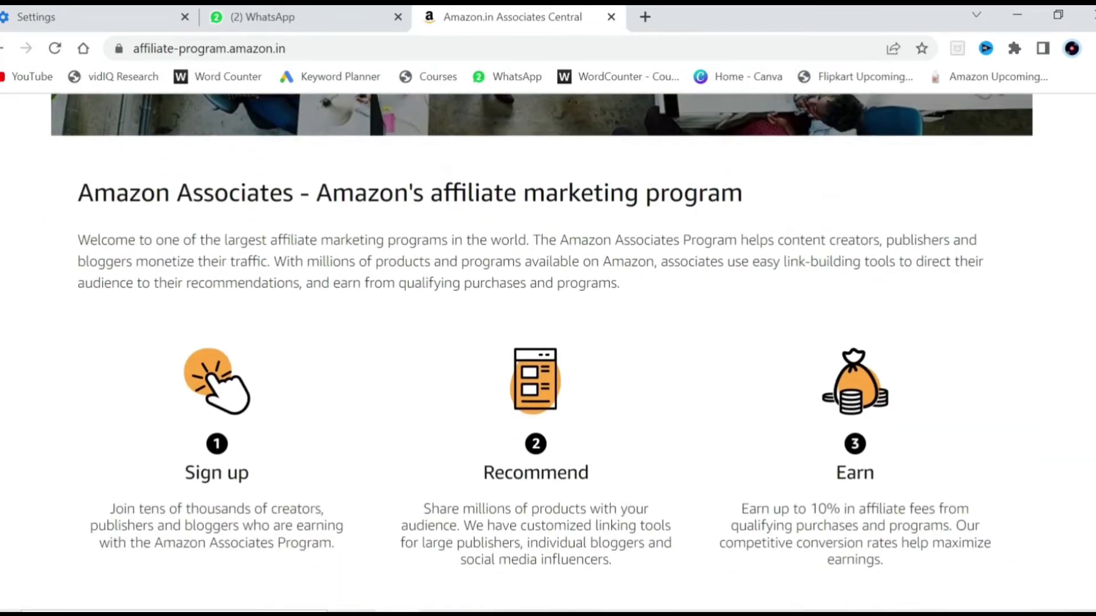
# Review the Sign up, Recommend and Earn stages of the Amazon Associates program, including the affiliate fee description.
pyautogui.moveTo(145, 400); pyautogui.dragTo(251, 402)
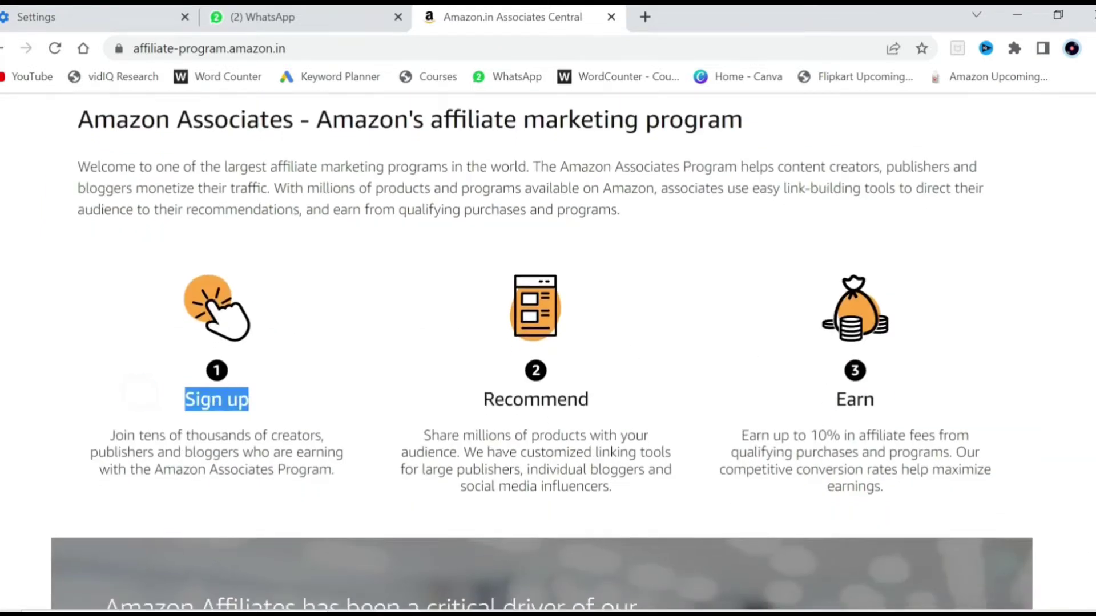
pyautogui.click(395, 373)
pyautogui.moveTo(482, 400); pyautogui.dragTo(579, 400)
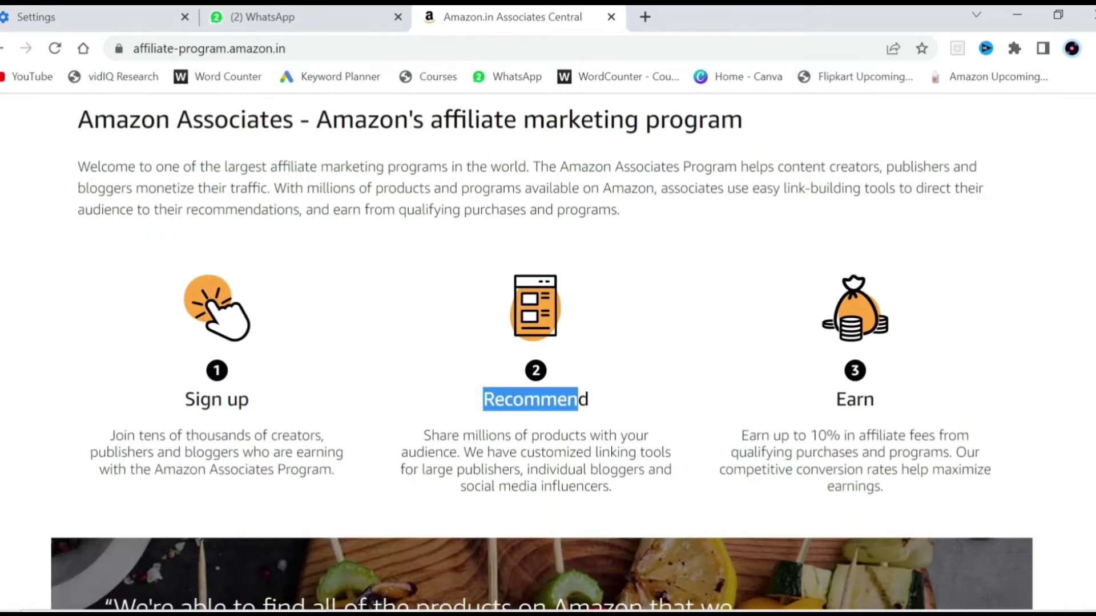
pyautogui.click(799, 392)
pyautogui.moveTo(799, 392); pyautogui.dragTo(907, 411)
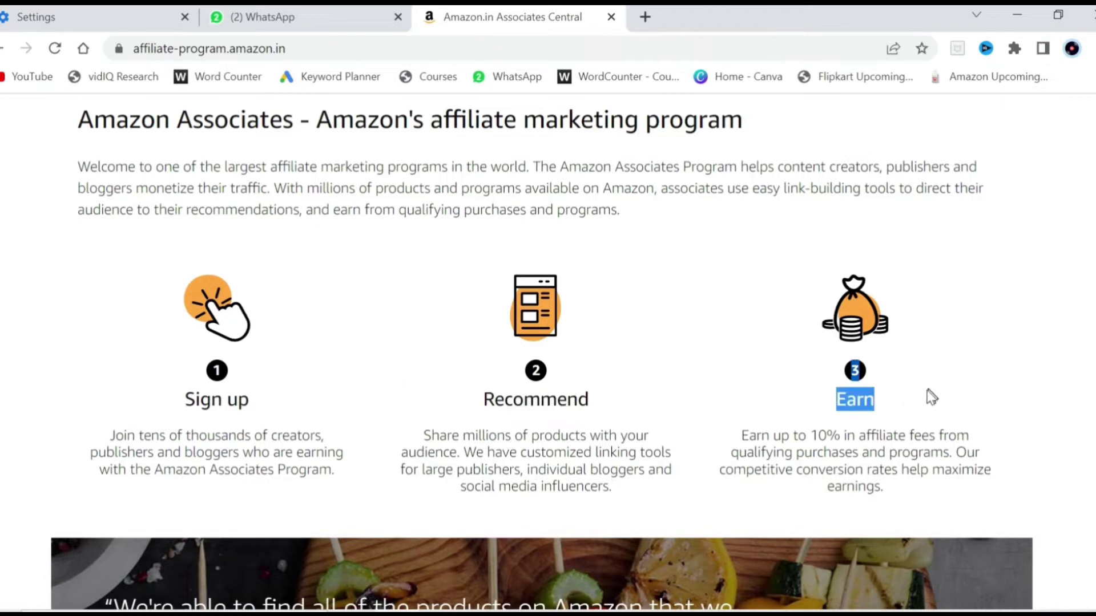
pyautogui.click(927, 392)
pyautogui.moveTo(806, 437); pyautogui.dragTo(980, 453)
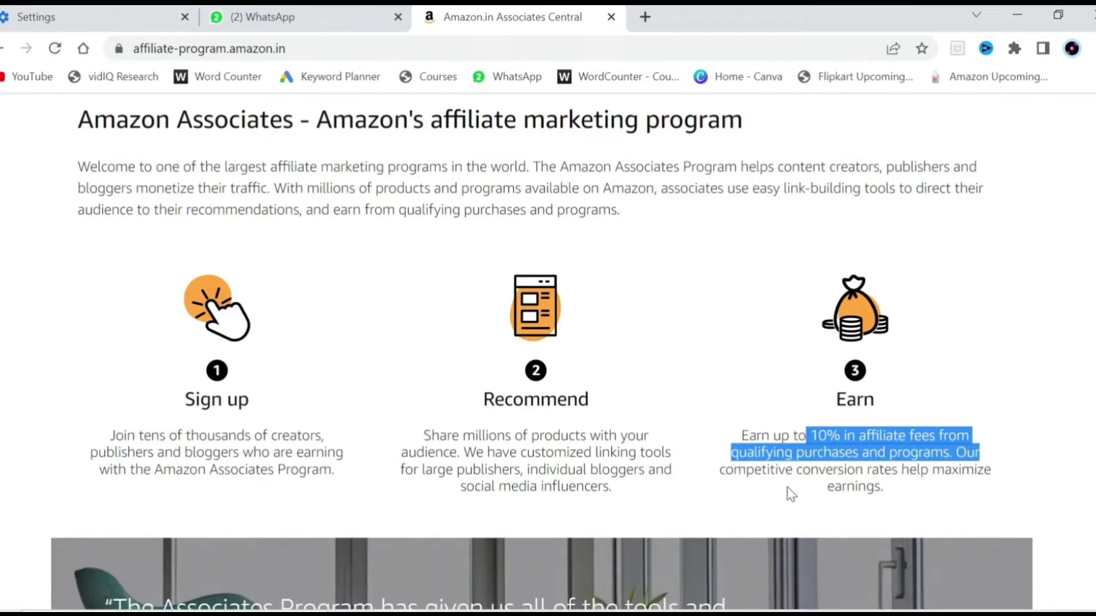
pyautogui.click(749, 478)
pyautogui.moveTo(837, 469); pyautogui.dragTo(993, 470)
pyautogui.click(856, 491)
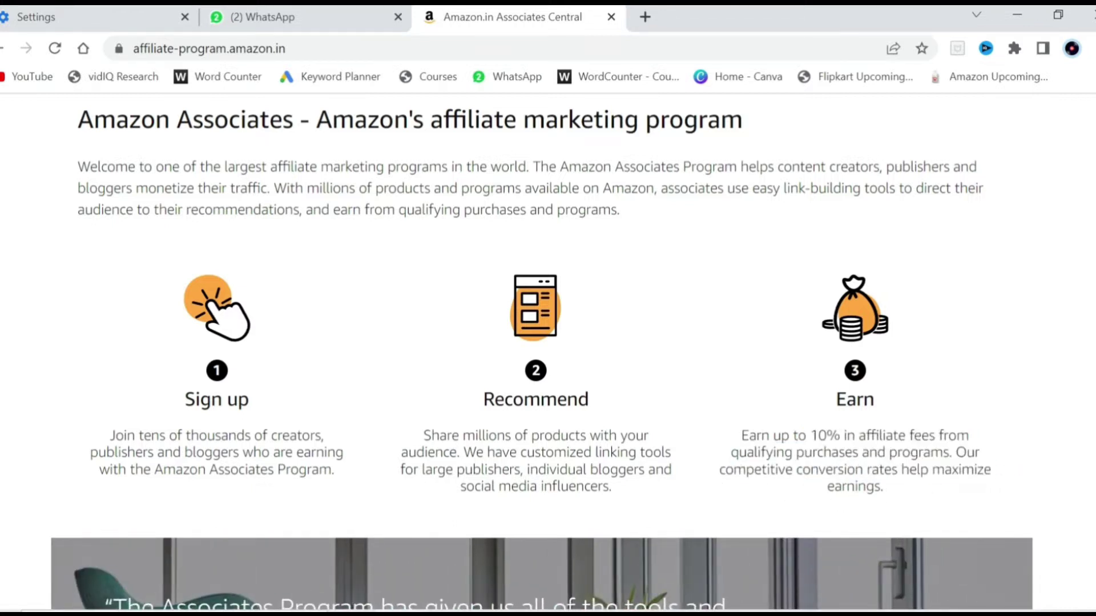
# Look over the rest of the Amazon Associates landing page and open the account sign-up form.
pyautogui.scroll(-10, 548, 343)
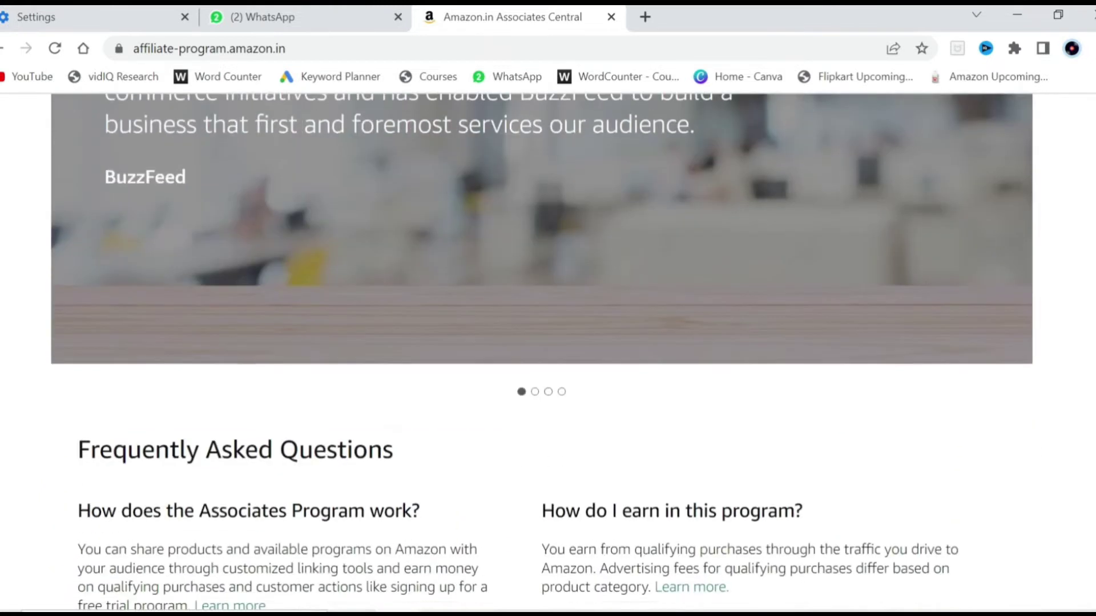
pyautogui.scroll(-6, 548, 342)
pyautogui.scroll(-4, 1068, 320)
pyautogui.scroll(20, 1068, 320)
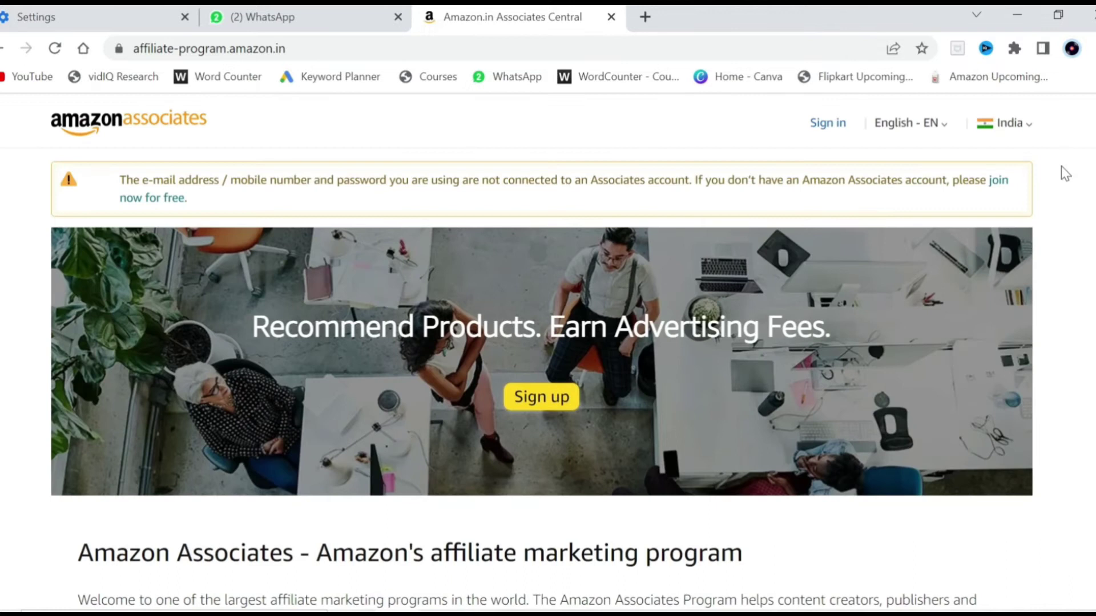
pyautogui.click(526, 398)
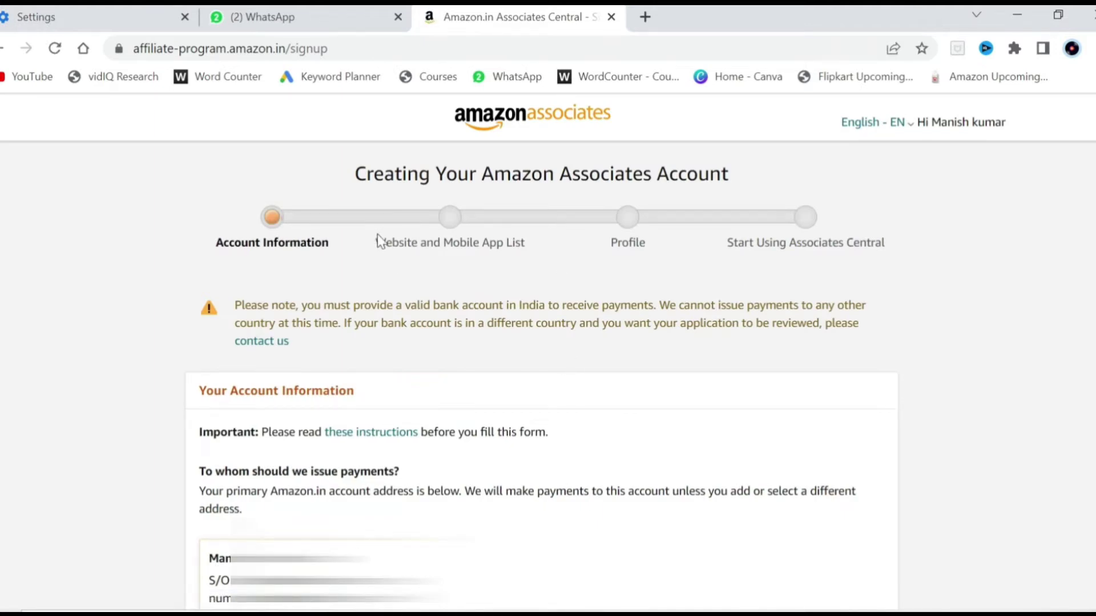
# Examine the stages of creating an Associates account and the notice about providing a valid Indian bank account.
pyautogui.moveTo(355, 174); pyautogui.dragTo(803, 166)
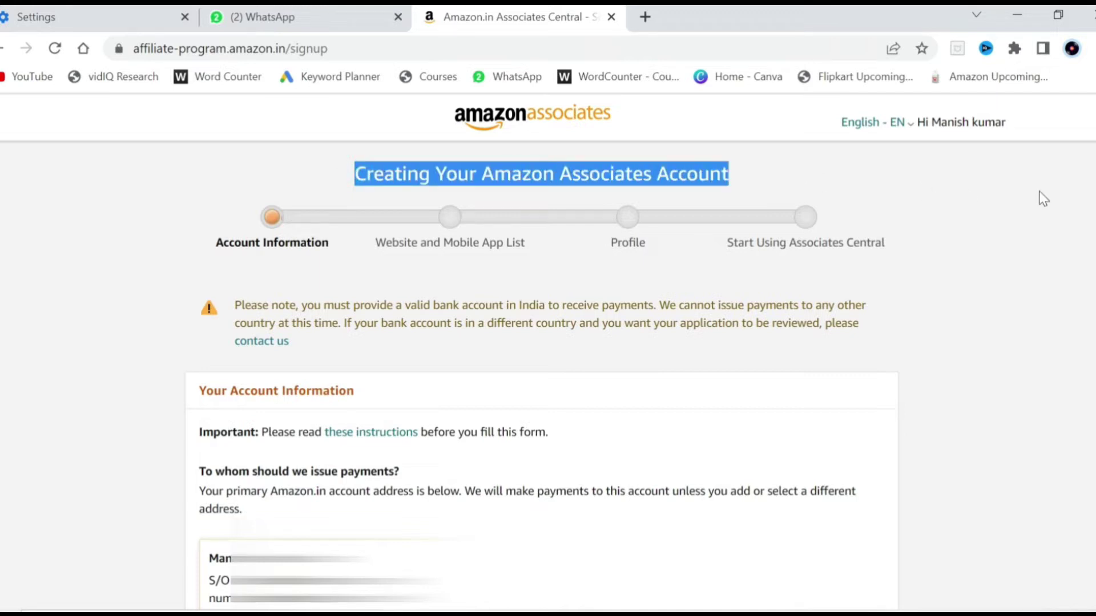
pyautogui.scroll(-1, 972, 246)
pyautogui.moveTo(167, 232); pyautogui.dragTo(264, 244)
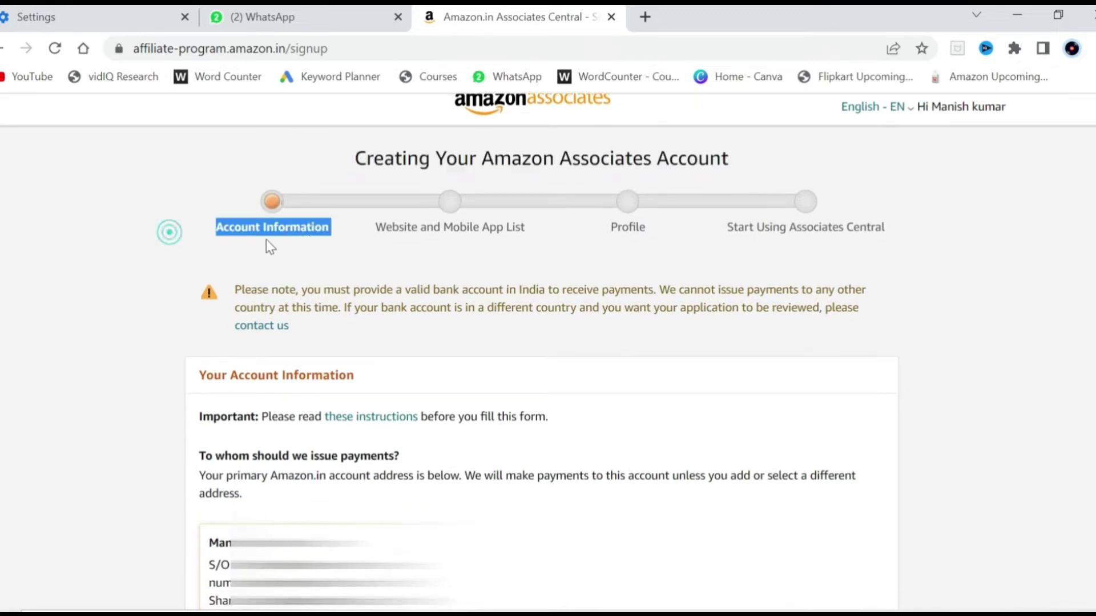
pyautogui.moveTo(371, 226); pyautogui.dragTo(647, 231)
pyautogui.moveTo(721, 234); pyautogui.dragTo(846, 246)
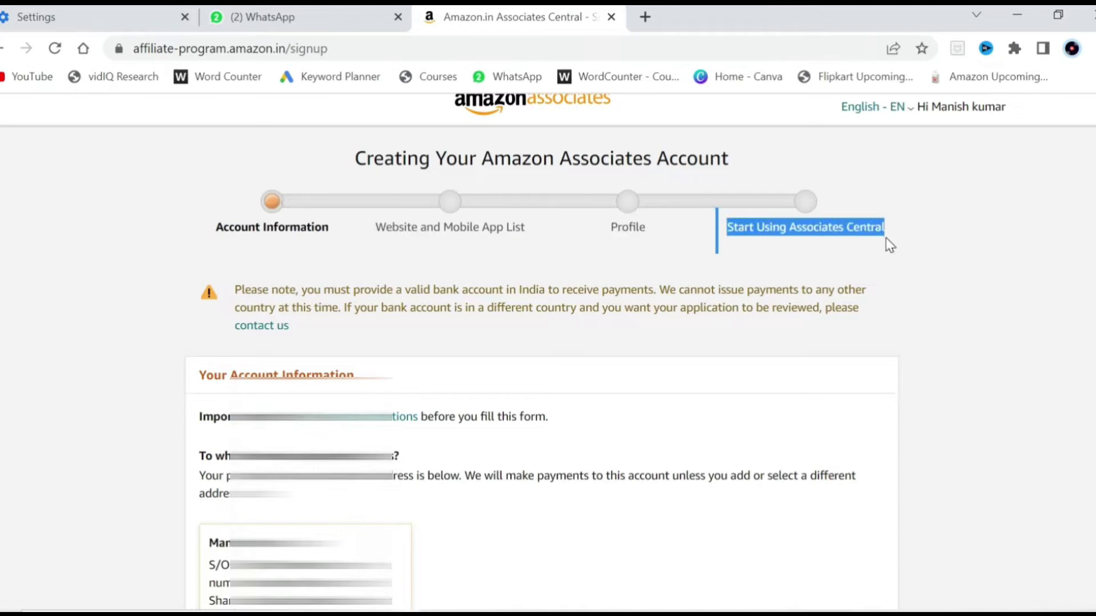
pyautogui.click(1079, 258)
pyautogui.scroll(-2, 548, 351)
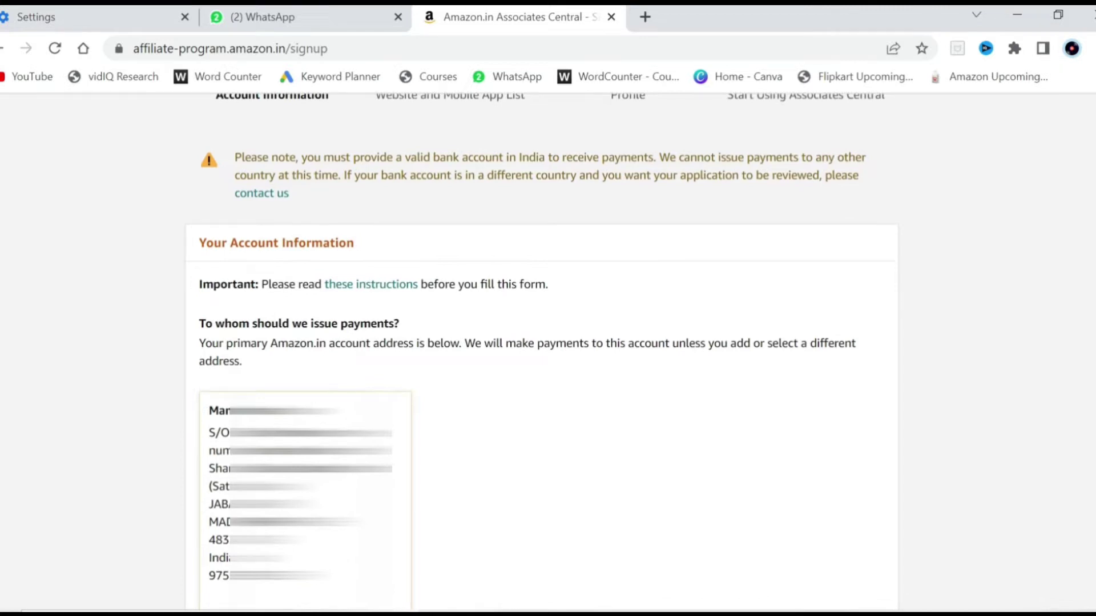
pyautogui.moveTo(240, 158); pyautogui.dragTo(884, 164)
pyautogui.moveTo(394, 175); pyautogui.dragTo(971, 194)
pyautogui.click(1024, 199)
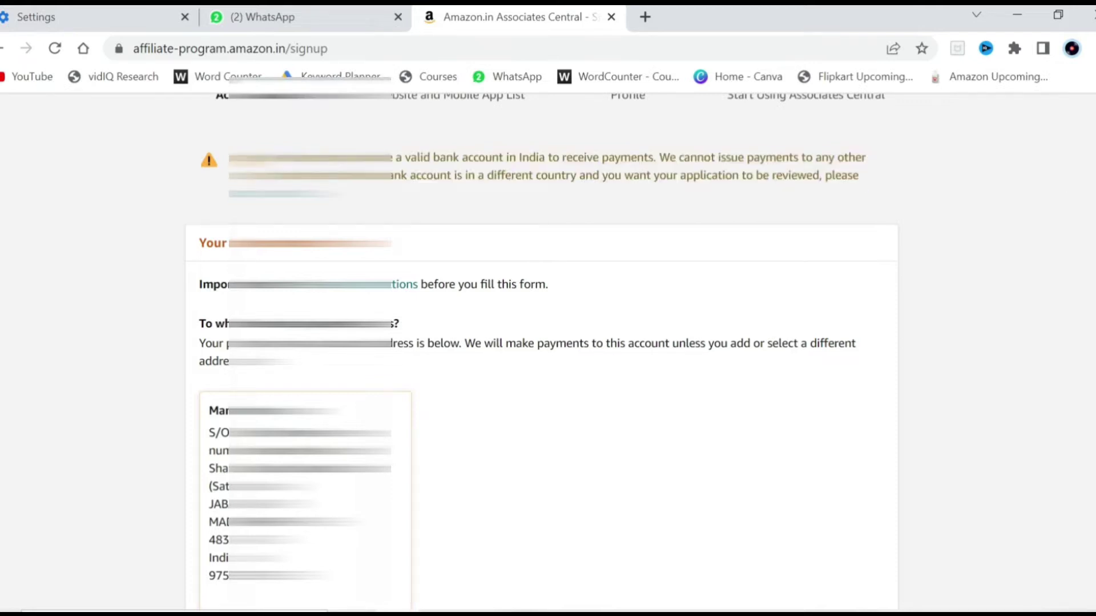
# Review the payee address and the main contact question in the account information form.
pyautogui.scroll(-2, 542, 352)
pyautogui.scroll(-2, 542, 351)
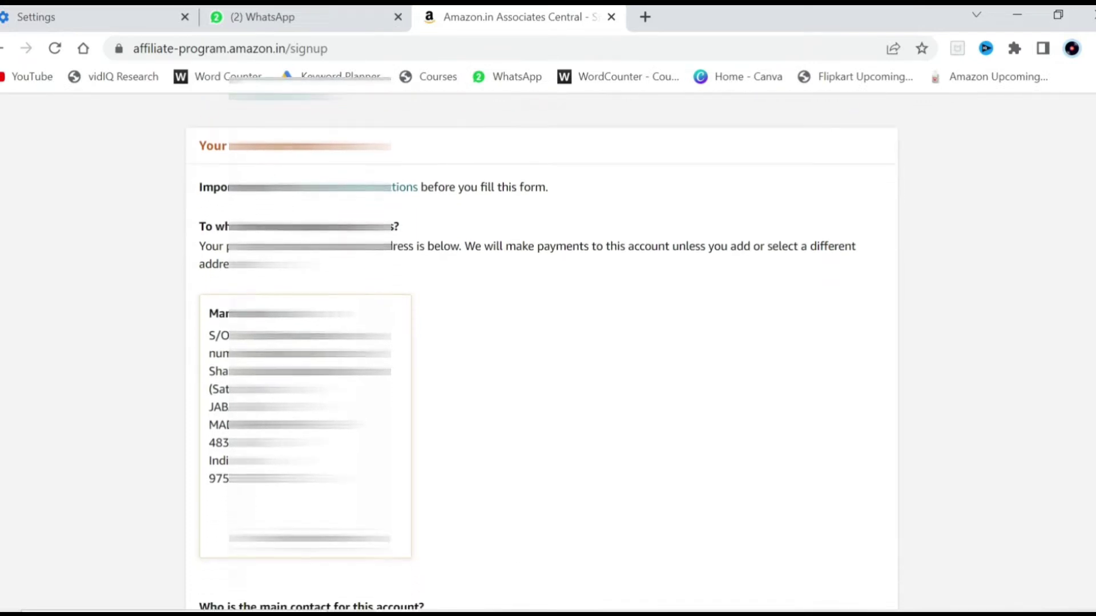
pyautogui.scroll(-5, 406, 509)
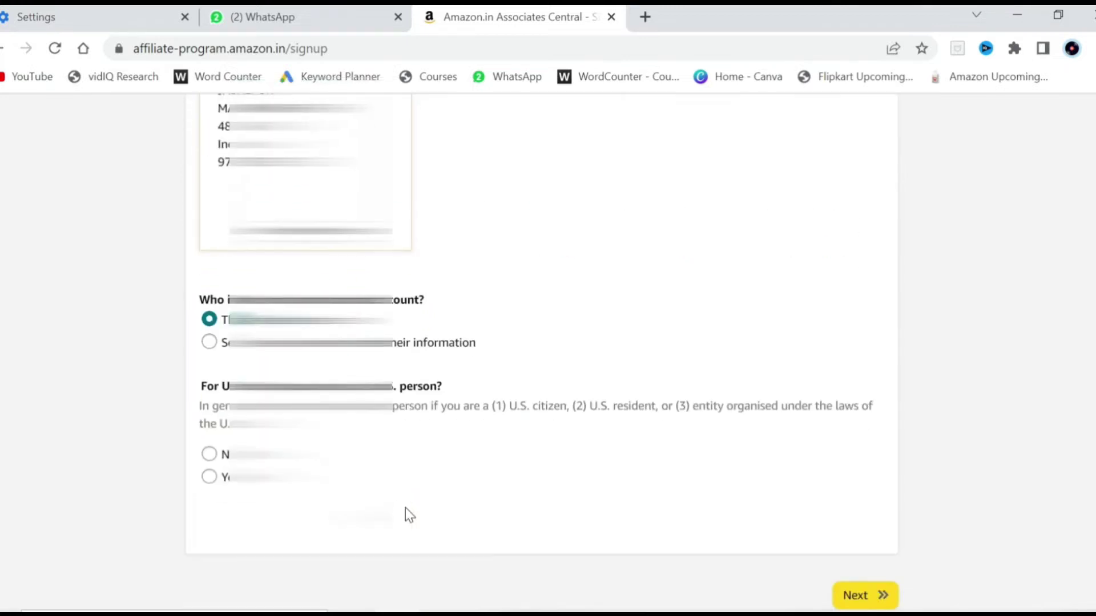
pyautogui.scroll(5, 871, 297)
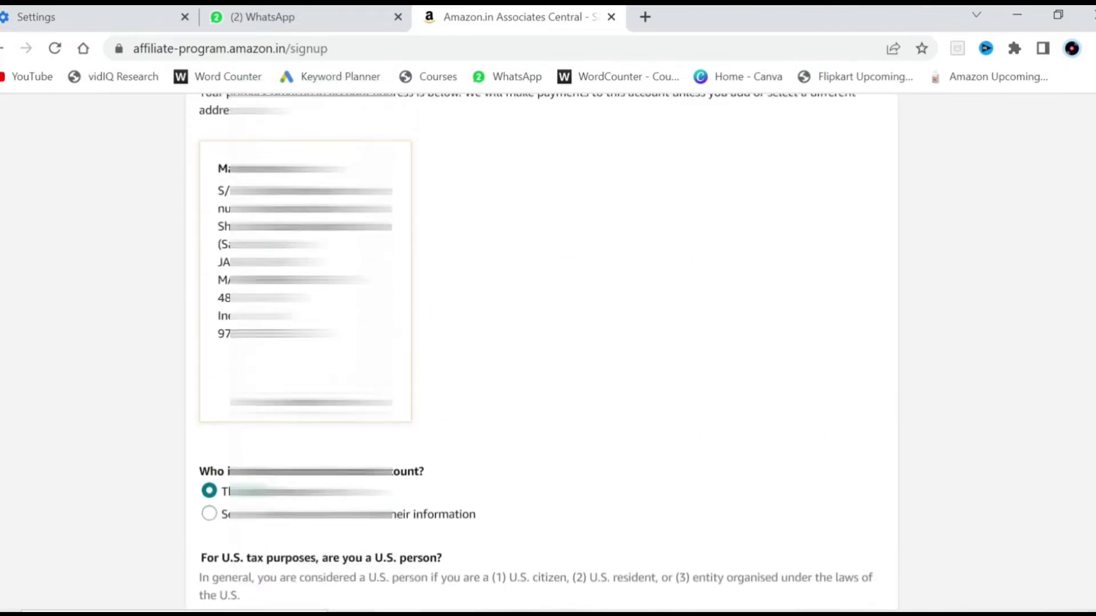
pyautogui.scroll(1, 543, 354)
pyautogui.scroll(-3, 542, 354)
pyautogui.scroll(-3, 660, 352)
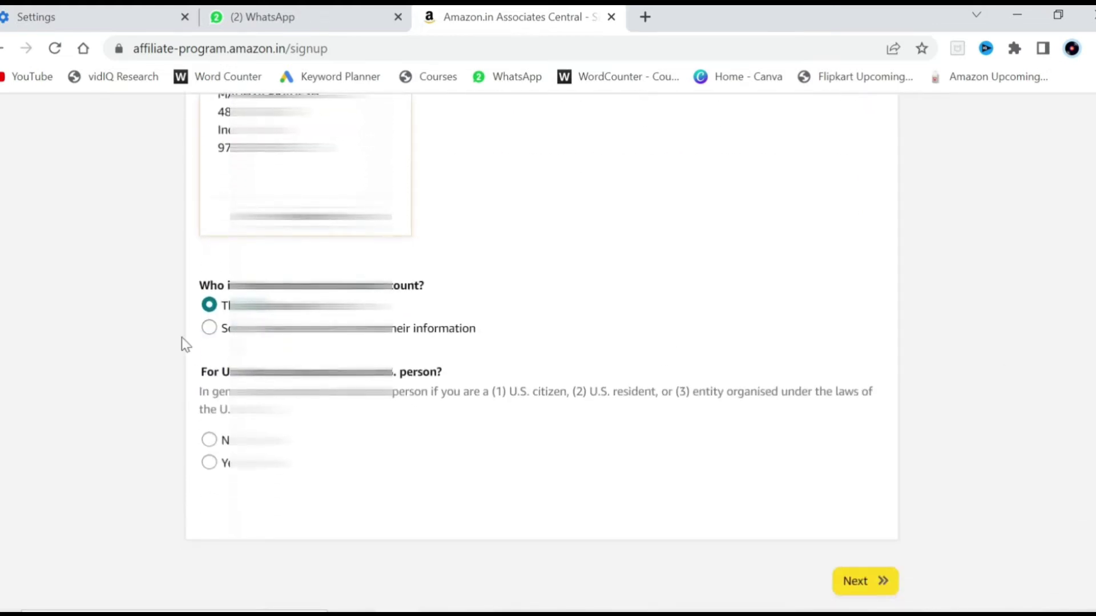
pyautogui.moveTo(195, 284); pyautogui.dragTo(464, 291)
pyautogui.click(466, 284)
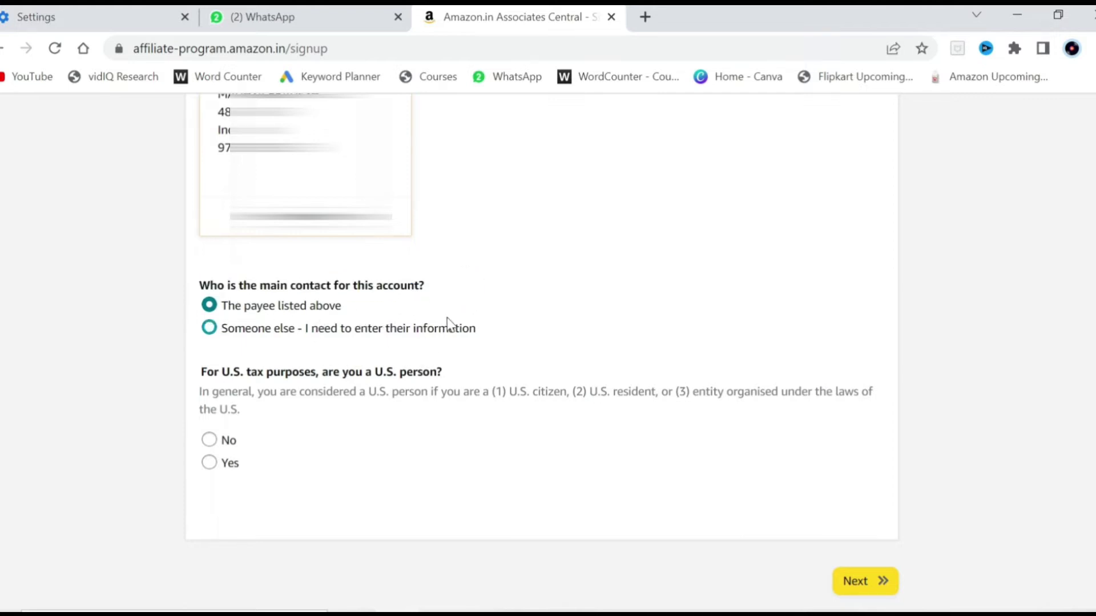
# Answer No to the U.S. person tax question and continue to the Website and Mobile App List stage.
pyautogui.moveTo(182, 372); pyautogui.dragTo(444, 372)
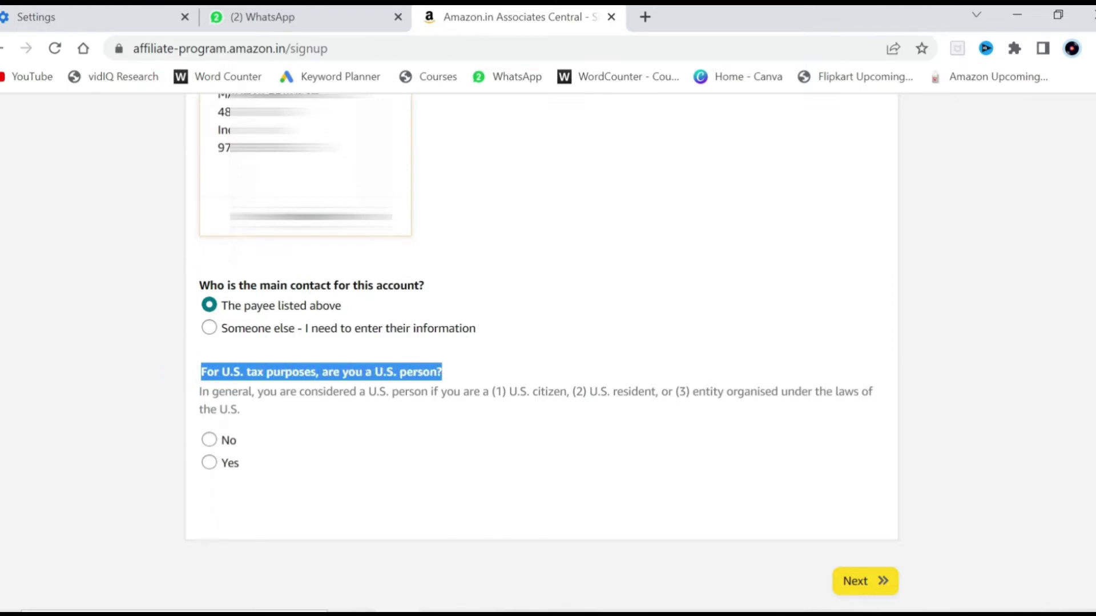
pyautogui.click(549, 358)
pyautogui.click(209, 440)
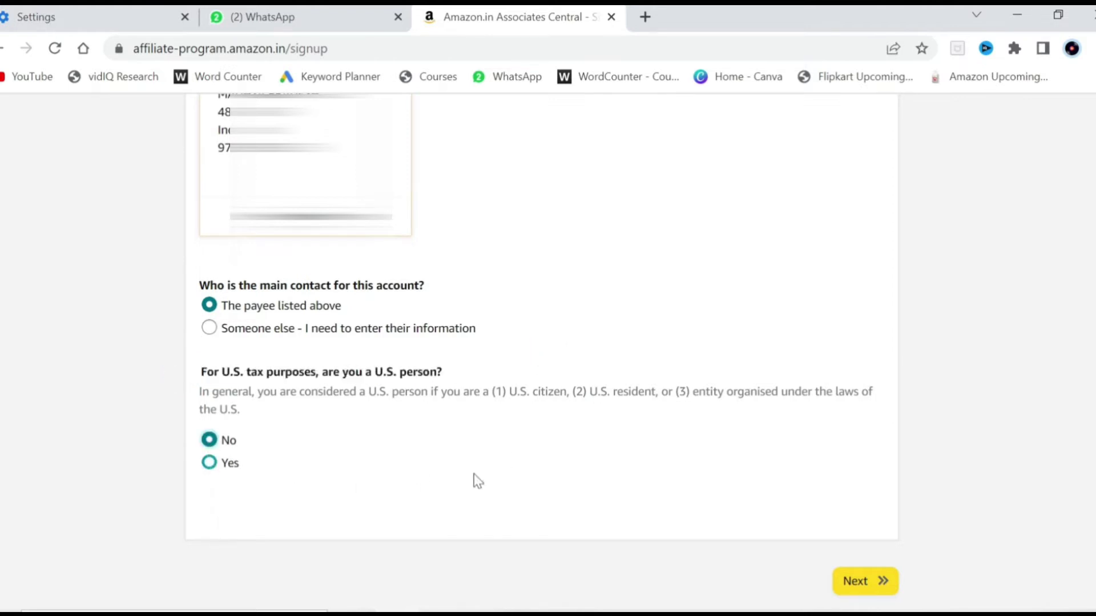
pyautogui.click(866, 582)
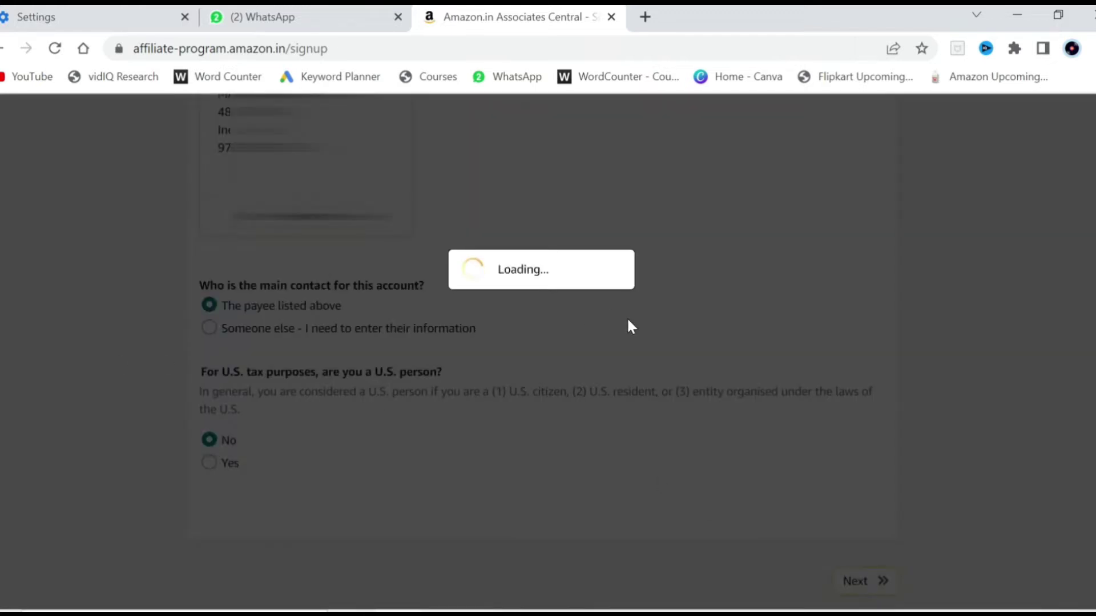
# Examine the Your Websites and Mobile Apps section of the sign-up form.
pyautogui.scroll(5, 632, 327)
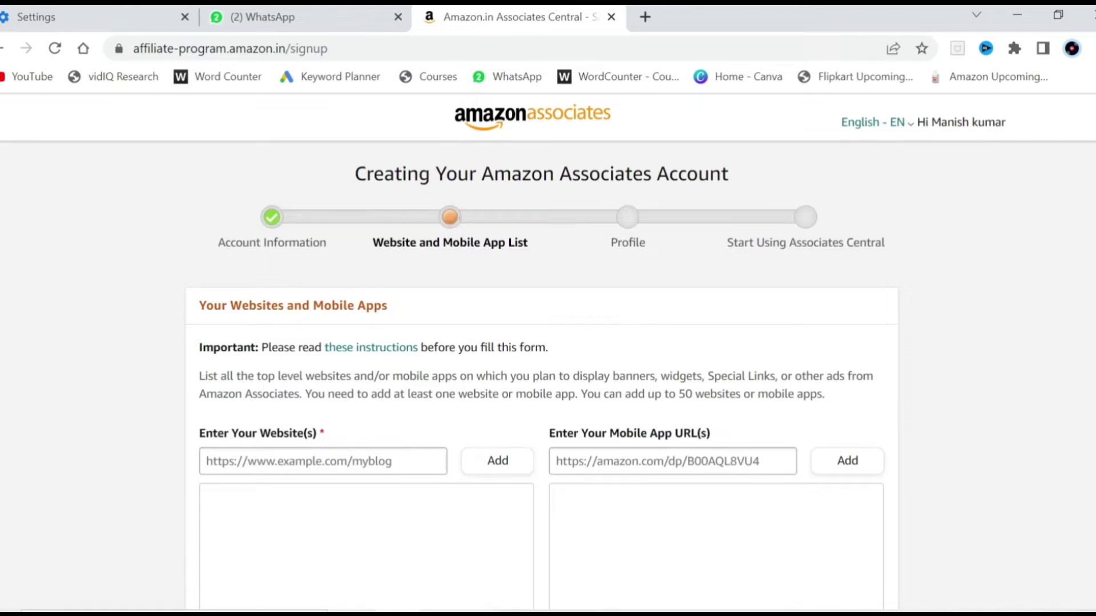
pyautogui.scroll(-1, 260, 231)
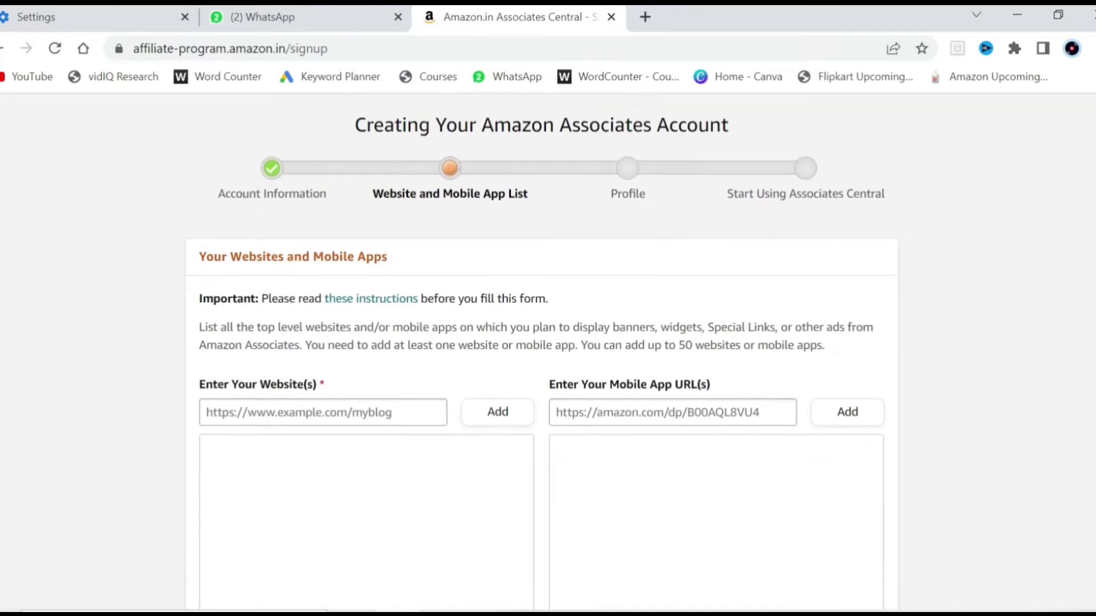
pyautogui.moveTo(198, 242); pyautogui.dragTo(429, 256)
pyautogui.click(426, 250)
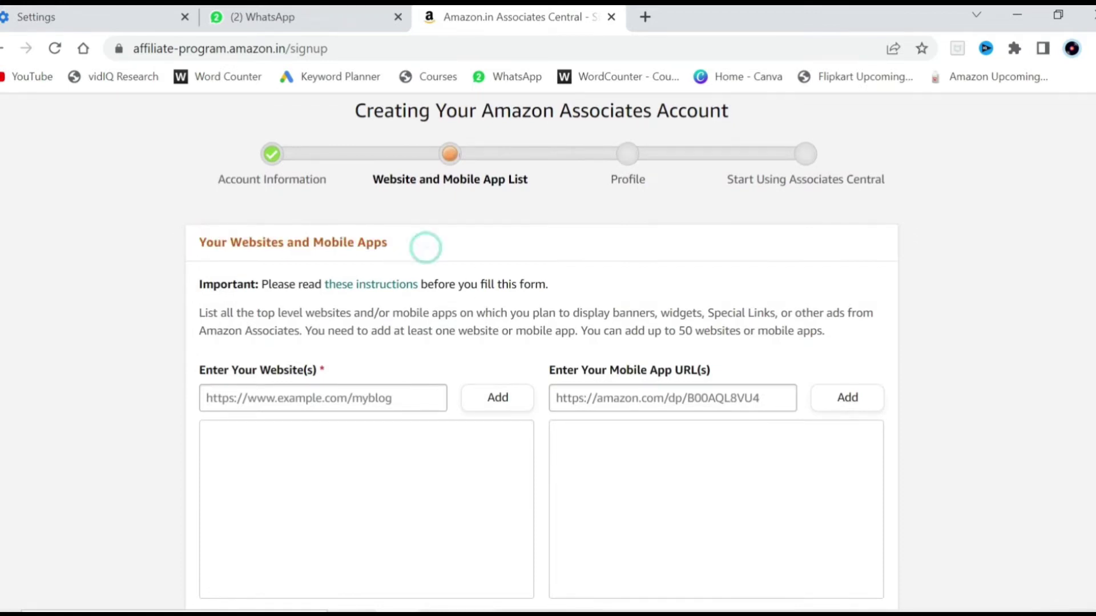
pyautogui.moveTo(190, 250); pyautogui.dragTo(391, 254)
pyautogui.click(394, 255)
pyautogui.click(416, 245)
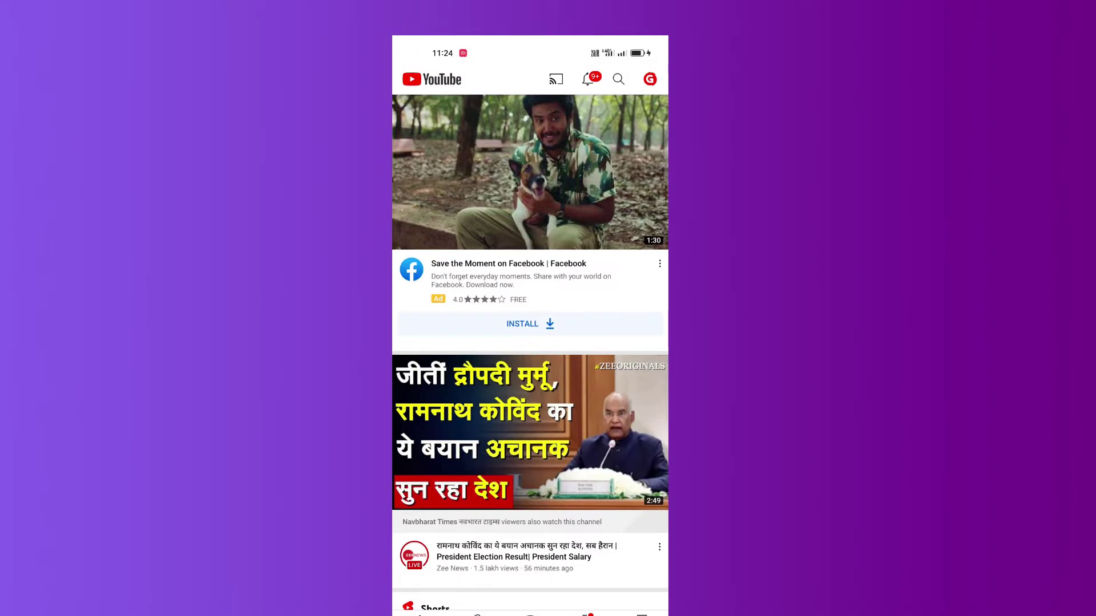
# Switch to the YouTube mobile app, open your own Gyan Advisor channel and copy its share link.
pyautogui.click(650, 79)
pyautogui.click(465, 173)
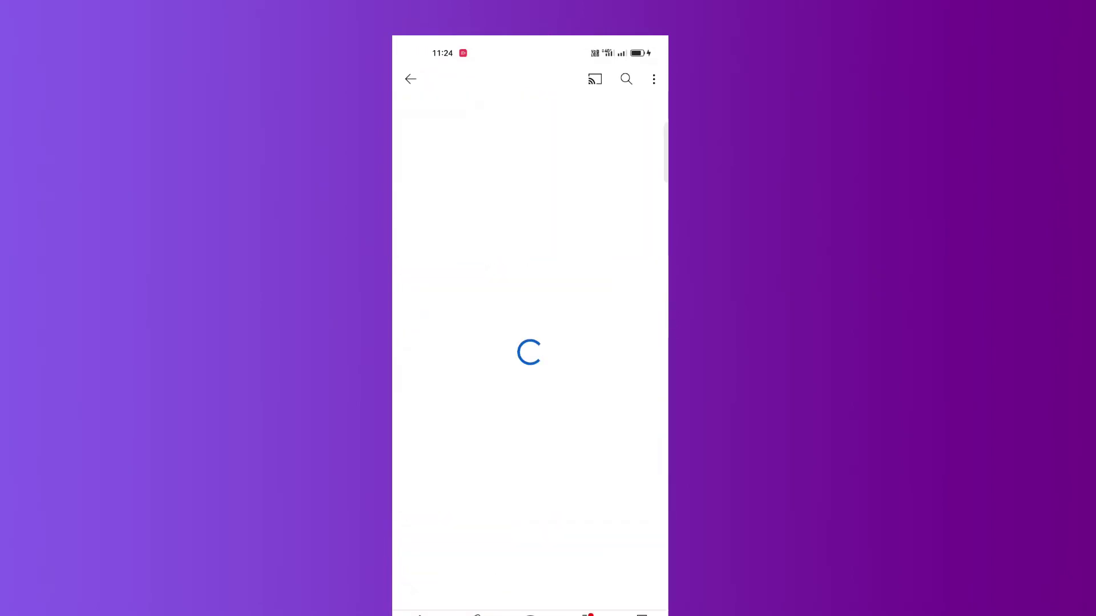
pyautogui.click(654, 79)
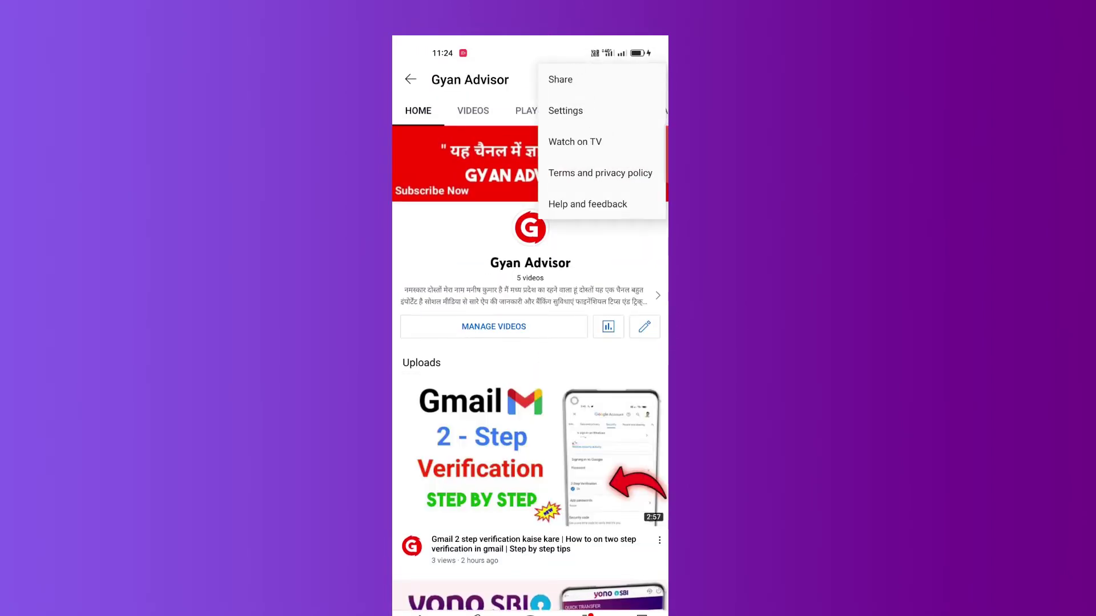
pyautogui.click(571, 78)
pyautogui.click(438, 254)
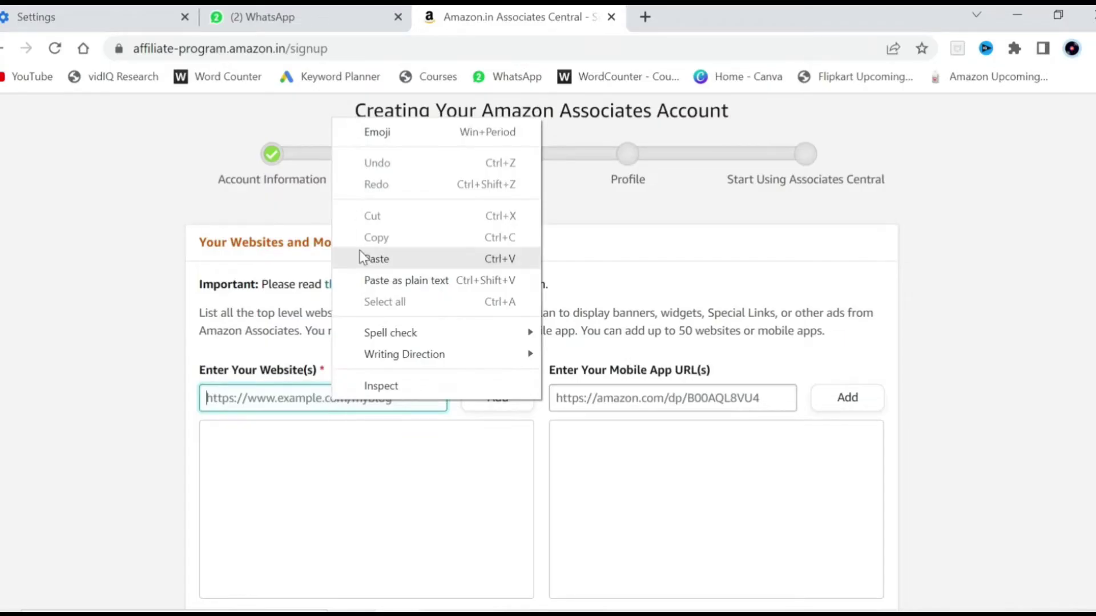
# Back in the Associates sign-up form, add the copied YouTube channel link to the website list and continue to the Profile stage.
pyautogui.click(360, 259)
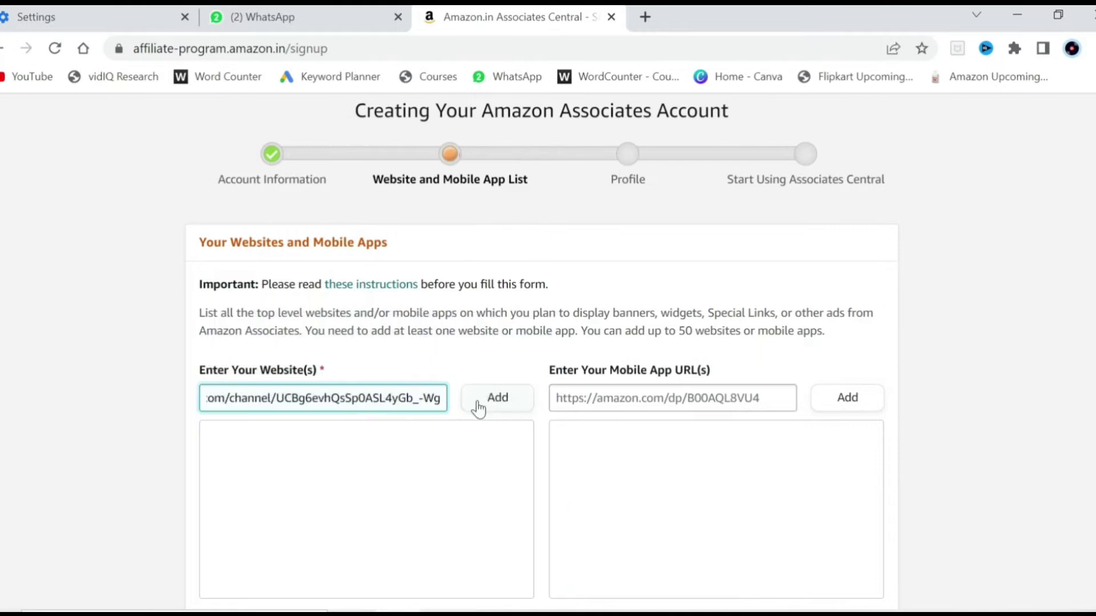
pyautogui.click(489, 402)
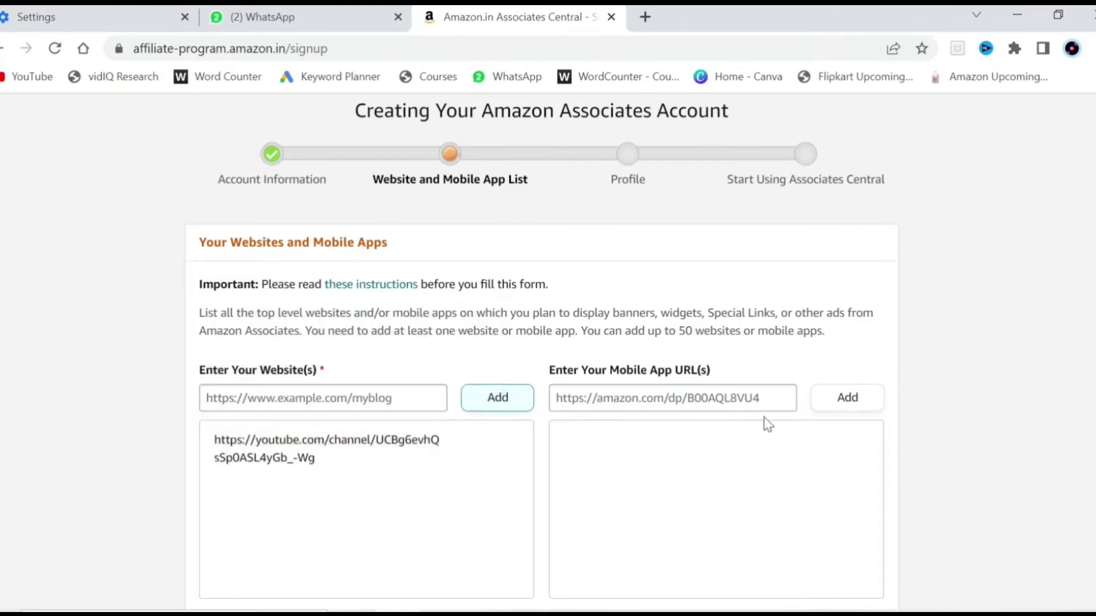
pyautogui.scroll(-2, 548, 351)
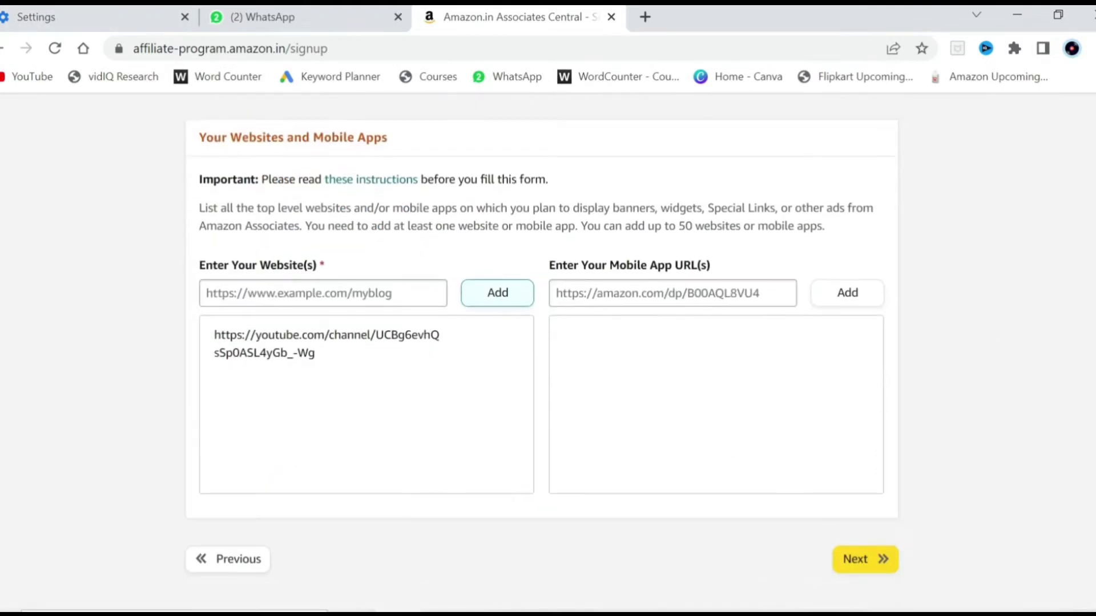
pyautogui.scroll(1, 548, 351)
pyautogui.scroll(-1, 548, 351)
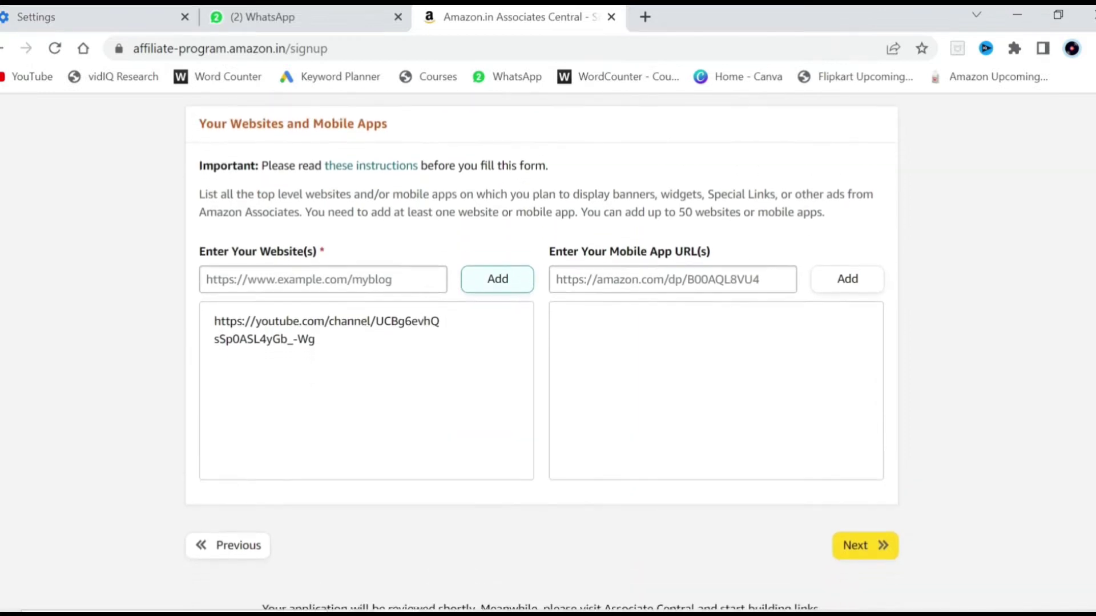
pyautogui.scroll(2, 548, 351)
pyautogui.scroll(-2, 548, 351)
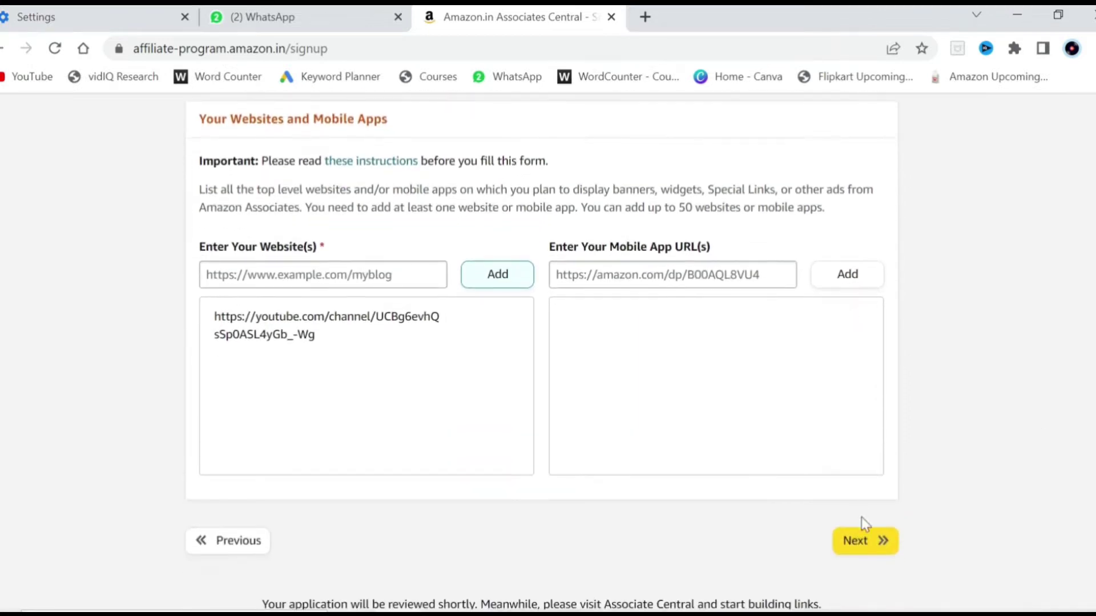
pyautogui.click(865, 540)
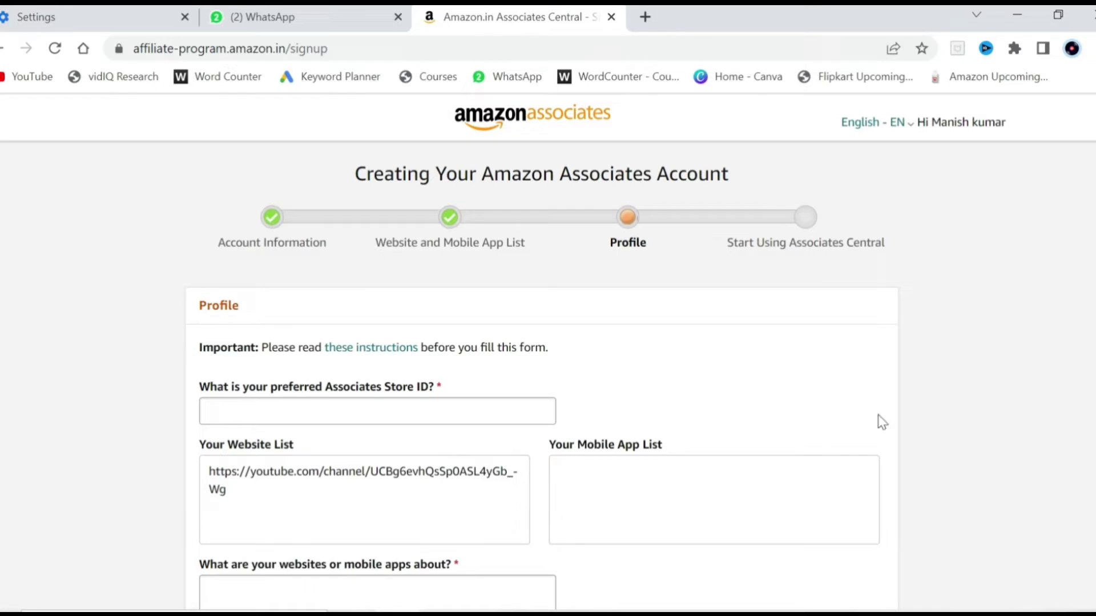
# Enter the preferred Associates Store ID in the Profile section of the sign-up form.
pyautogui.scroll(-11, 542, 353)
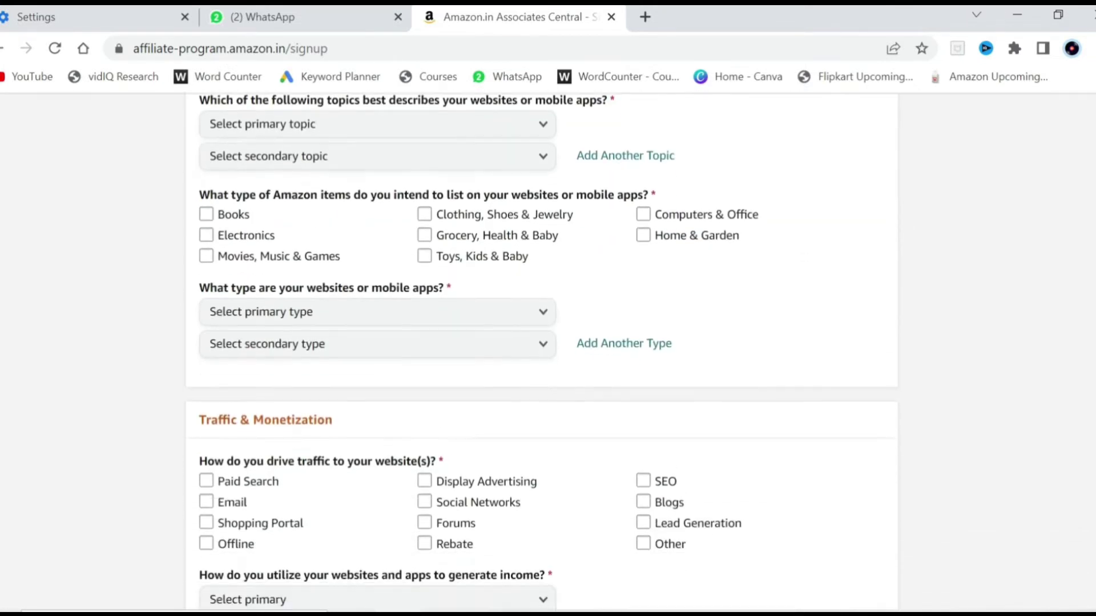
pyautogui.scroll(-9, 542, 354)
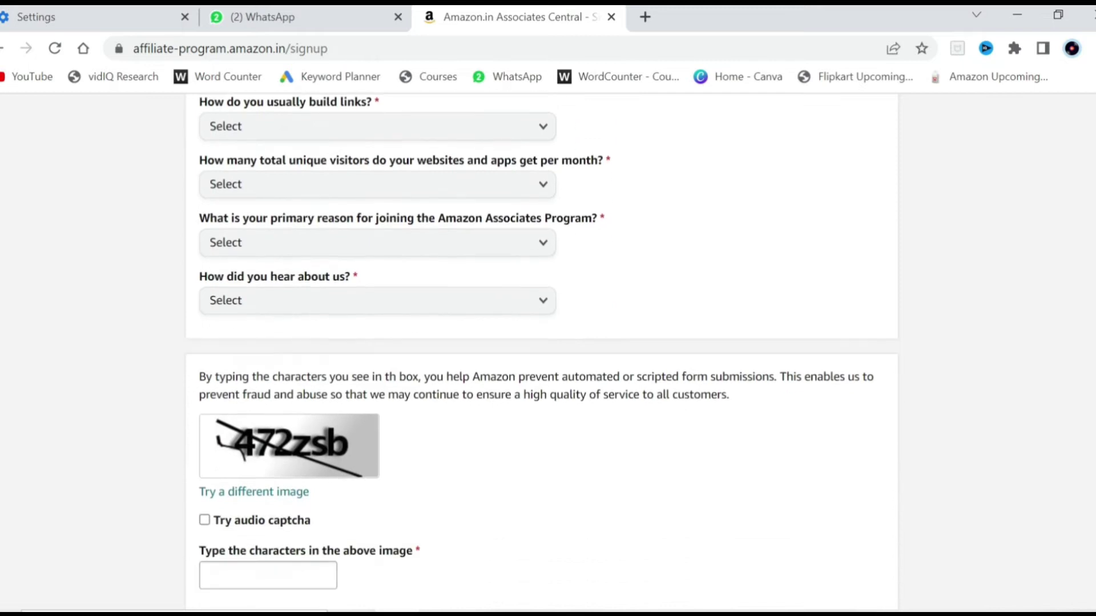
pyautogui.scroll(20, 1088, 246)
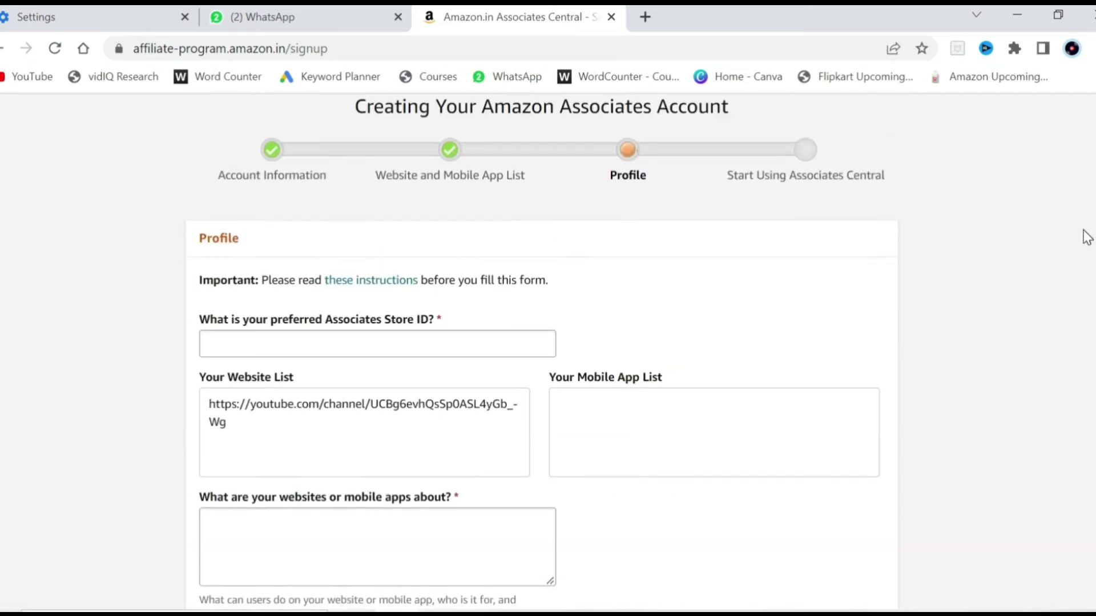
pyautogui.click(379, 343)
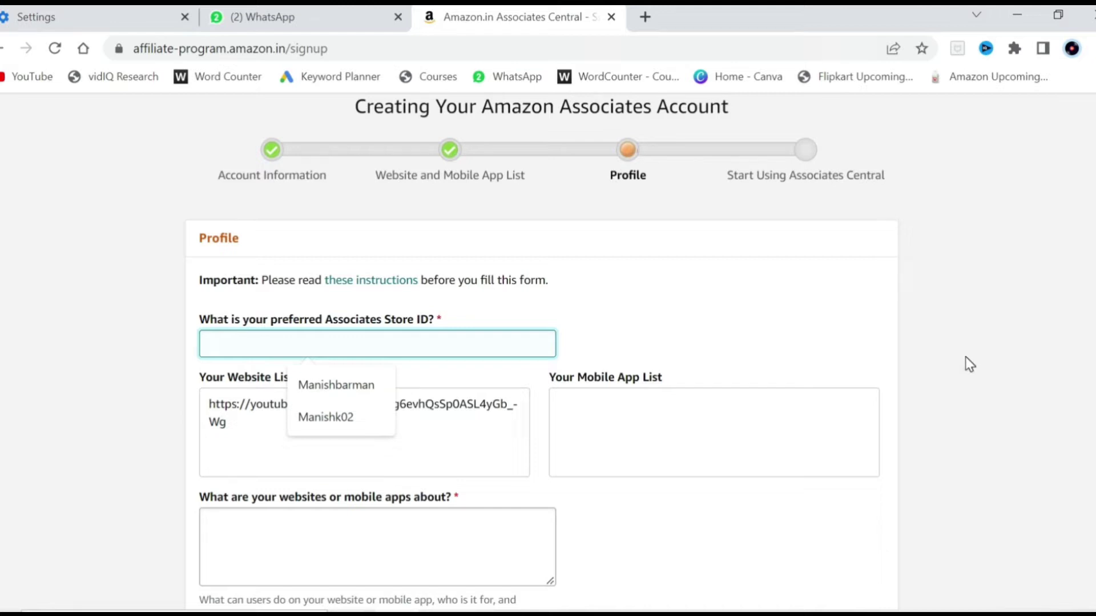
pyautogui.write('manishk99')
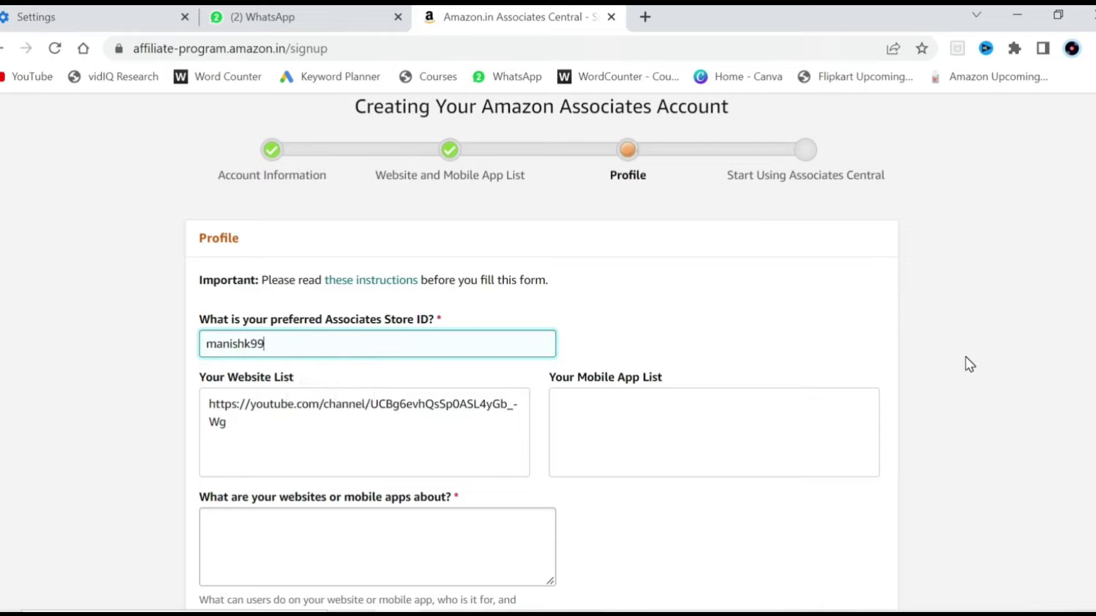
pyautogui.click(54, 209)
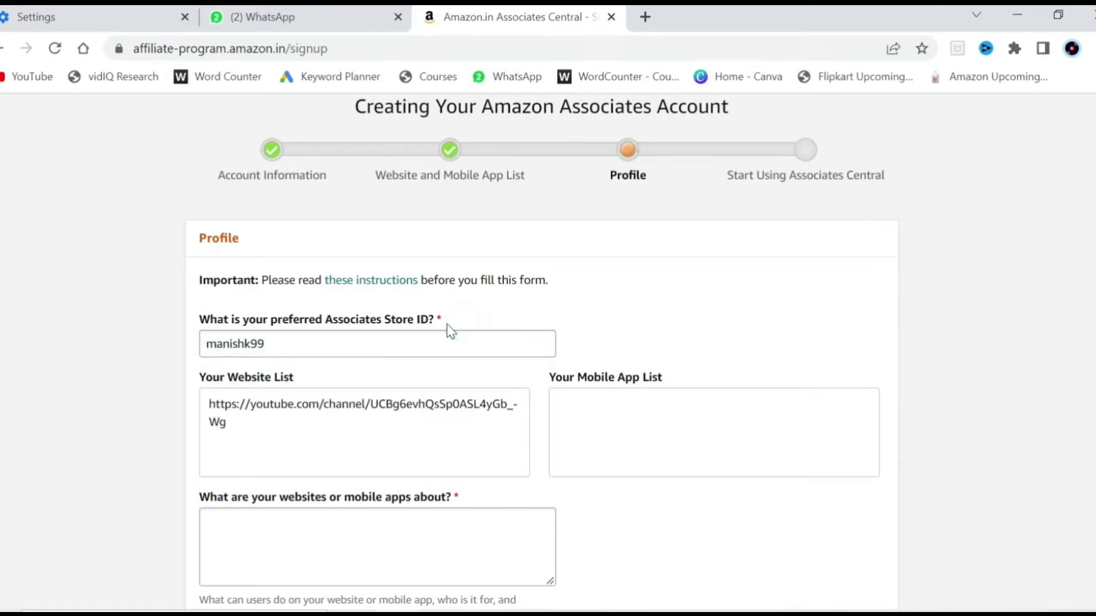
# Compare the link in Your Website List with the YouTube channel link in the WhatsApp chat and return to the form.
pyautogui.click(591, 506)
pyautogui.scroll(-1, 481, 410)
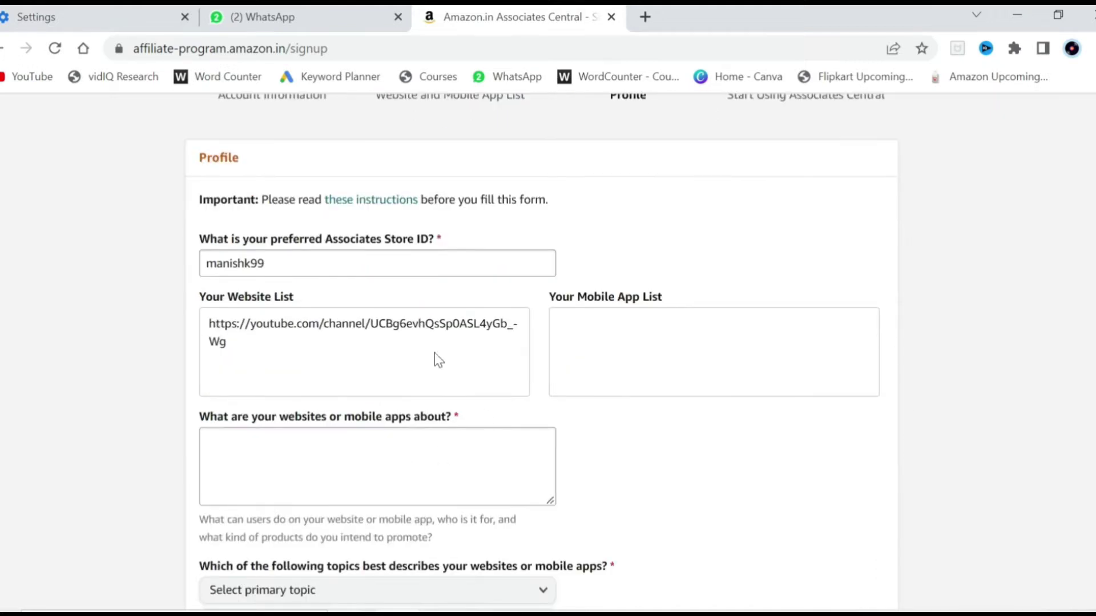
pyautogui.click(363, 359)
pyautogui.click(325, 16)
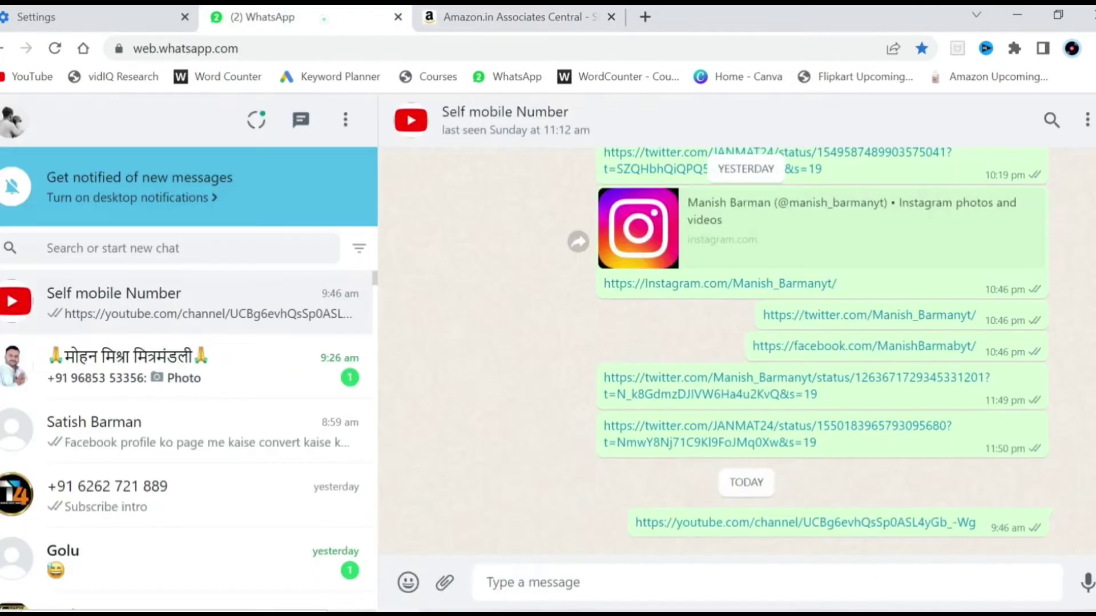
pyautogui.click(512, 17)
pyautogui.click(368, 347)
pyautogui.click(395, 323)
pyautogui.click(573, 330)
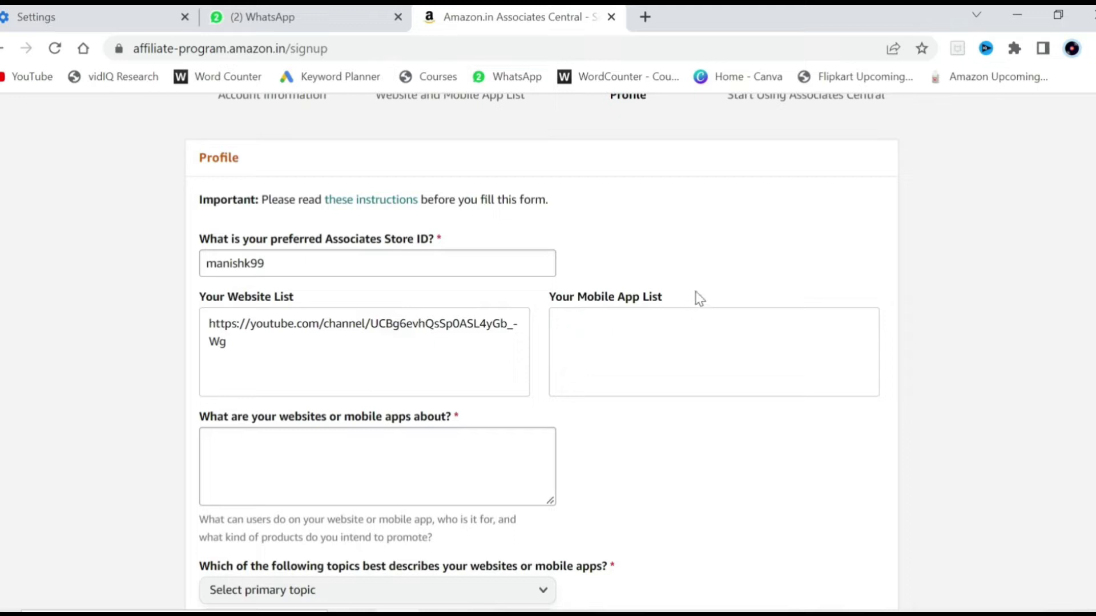
# Fill in what the websites or mobile apps are about with an English description of a YouTube channel doing affiliate marketing on social platforms.
pyautogui.press('Tab')
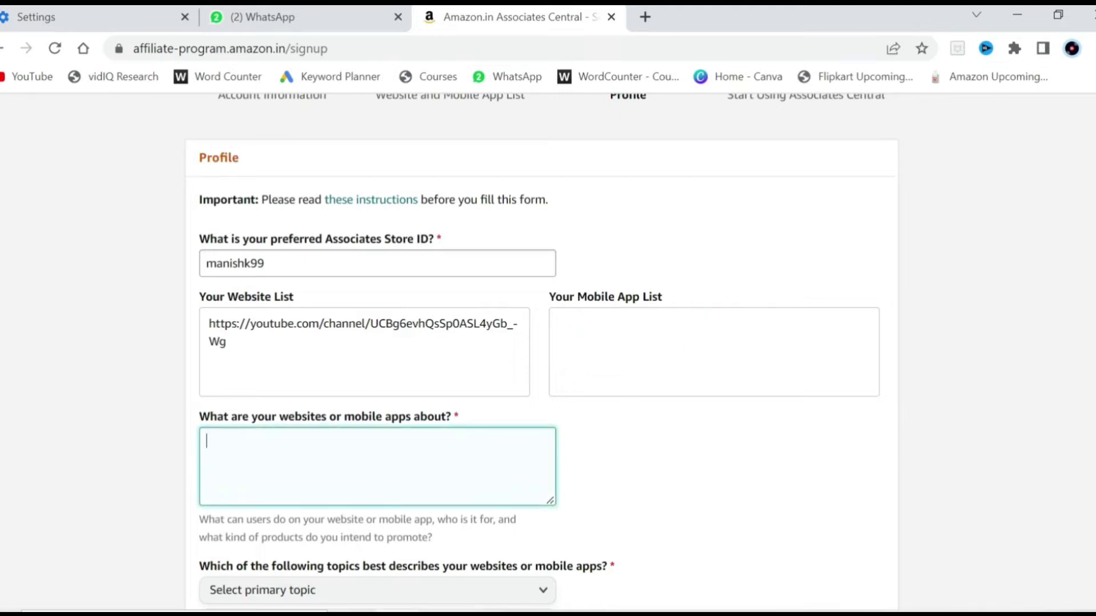
pyautogui.moveTo(465, 415); pyautogui.dragTo(224, 412)
pyautogui.click(206, 441)
pyautogui.click(876, 614)
pyautogui.click(903, 580)
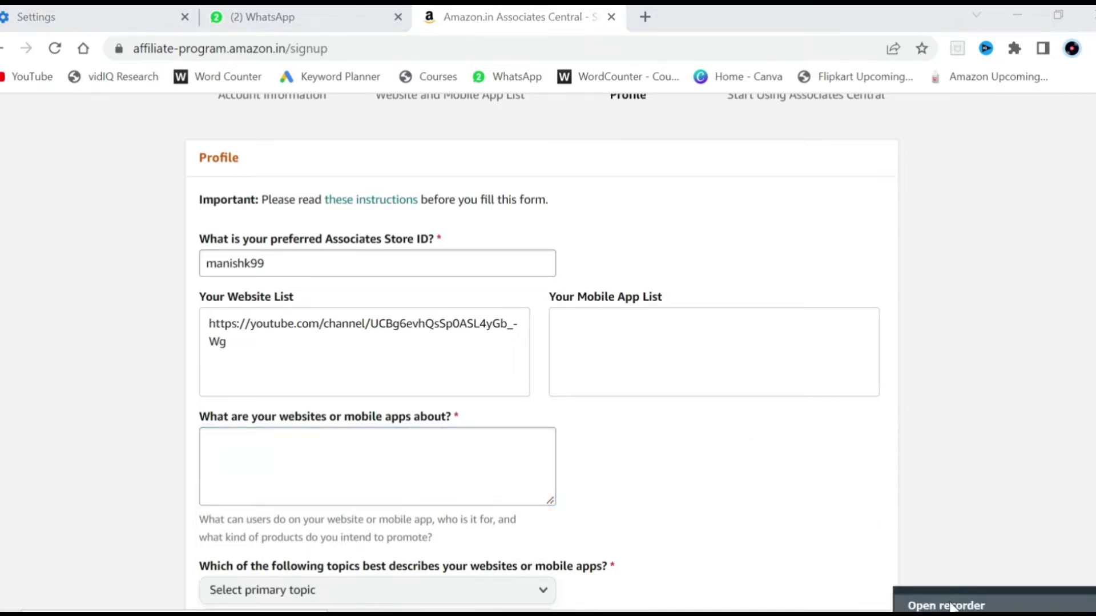
pyautogui.click(919, 604)
pyautogui.click(891, 574)
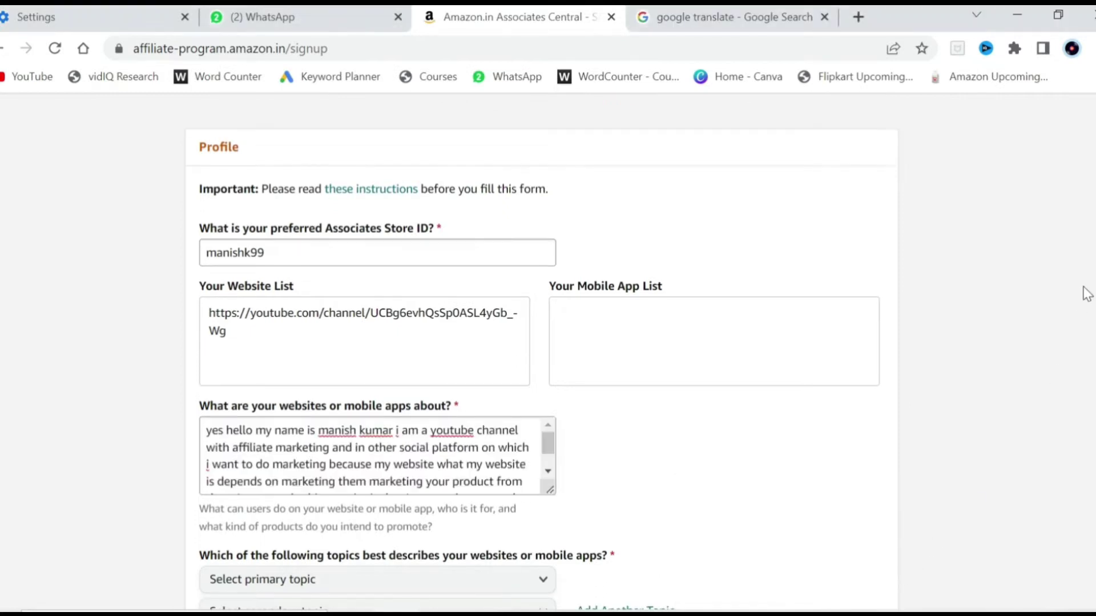
# Switch to WhatsApp, review the Hindi description and its English translation in the chat, and return to the sign-up form.
pyautogui.scroll(3, 1086, 294)
pyautogui.click(268, 16)
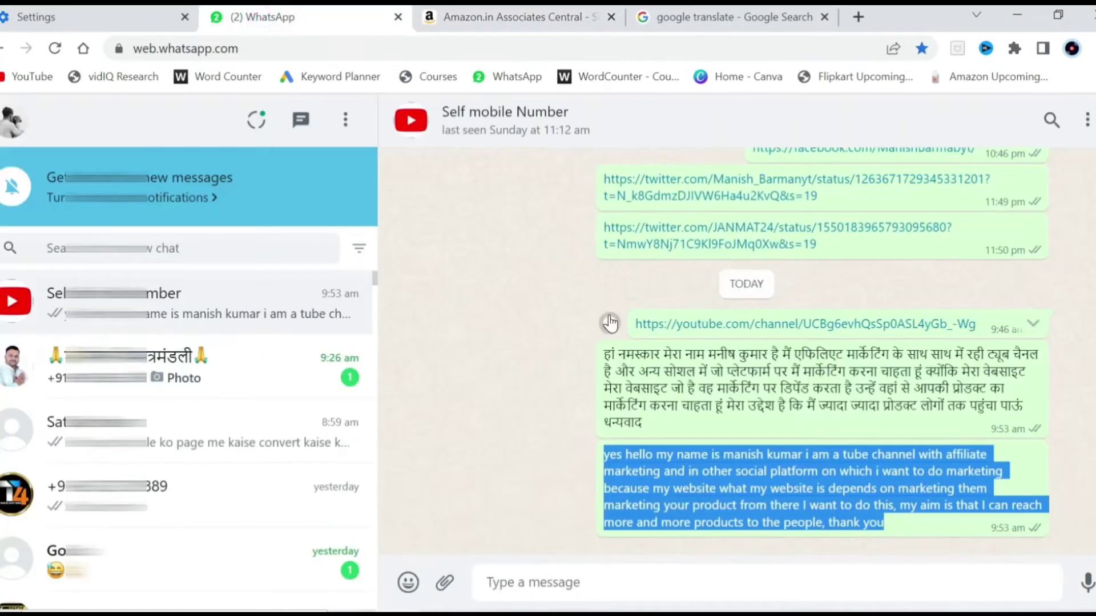
pyautogui.click(577, 488)
pyautogui.moveTo(589, 349); pyautogui.dragTo(649, 429)
pyautogui.click(685, 382)
pyautogui.moveTo(801, 371); pyautogui.dragTo(737, 371)
pyautogui.click(732, 372)
pyautogui.moveTo(602, 454); pyautogui.dragTo(868, 523)
pyautogui.rightClick(698, 386)
pyautogui.click(775, 402)
pyautogui.click(505, 12)
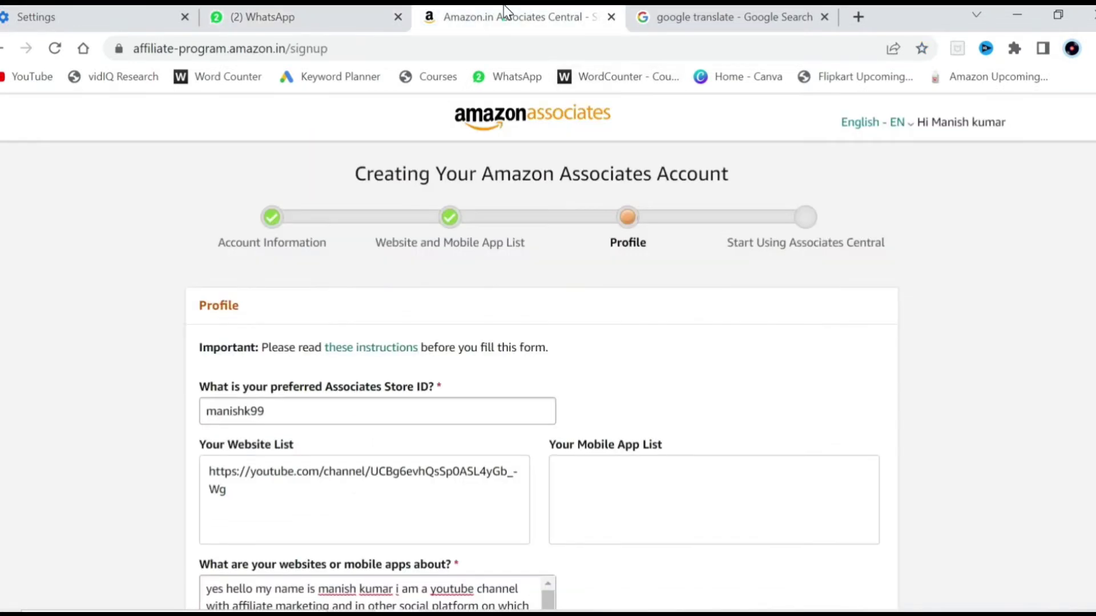
# Read through the description text entered in the Profile section.
pyautogui.scroll(-5, 1033, 295)
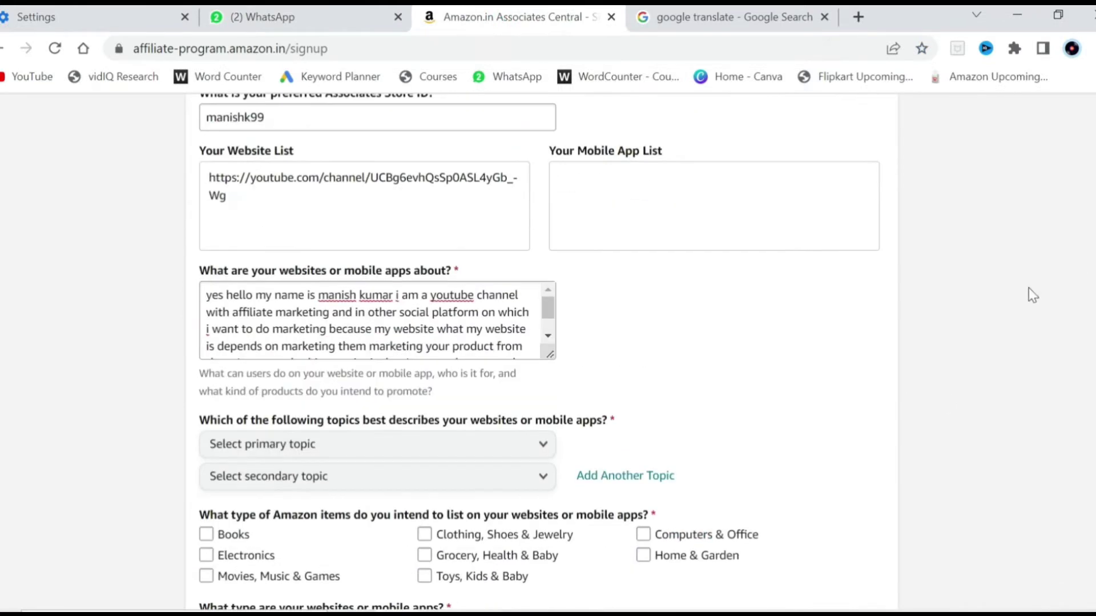
pyautogui.click(438, 327)
pyautogui.scroll(5, 438, 328)
pyautogui.scroll(-6, 577, 306)
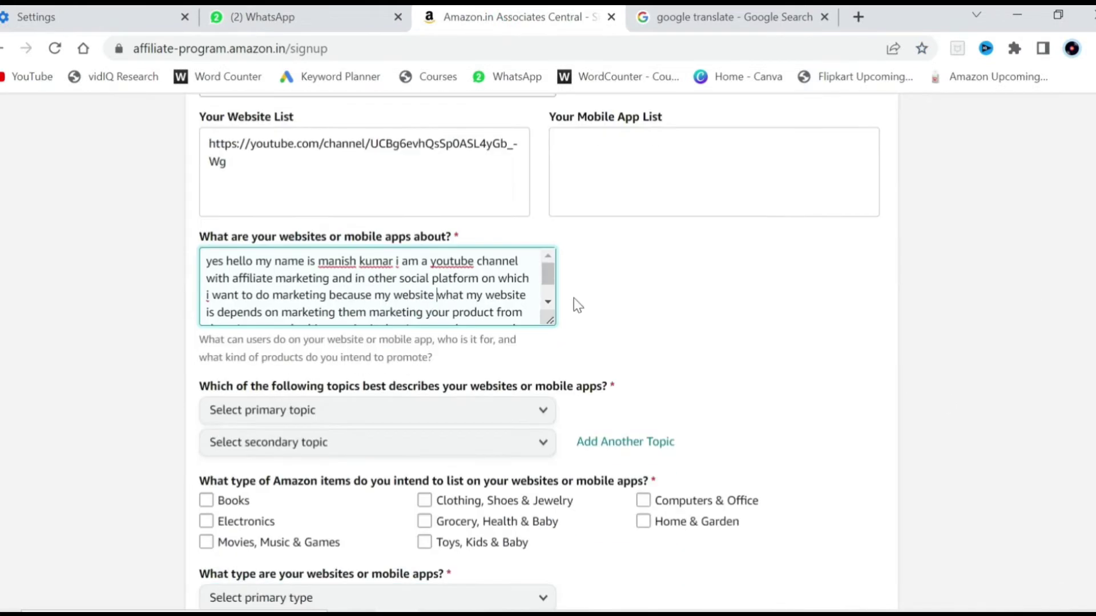
pyautogui.moveTo(553, 272); pyautogui.dragTo(557, 305)
pyautogui.click(681, 272)
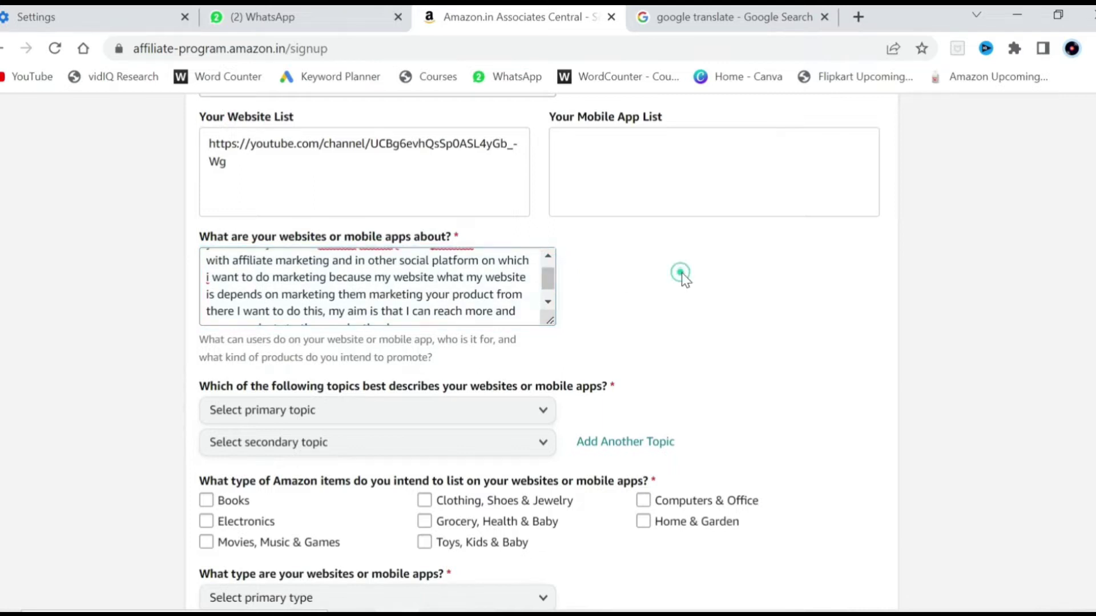
# Set both the primary and secondary website topics to Social Networking Site.
pyautogui.scroll(-1, 414, 317)
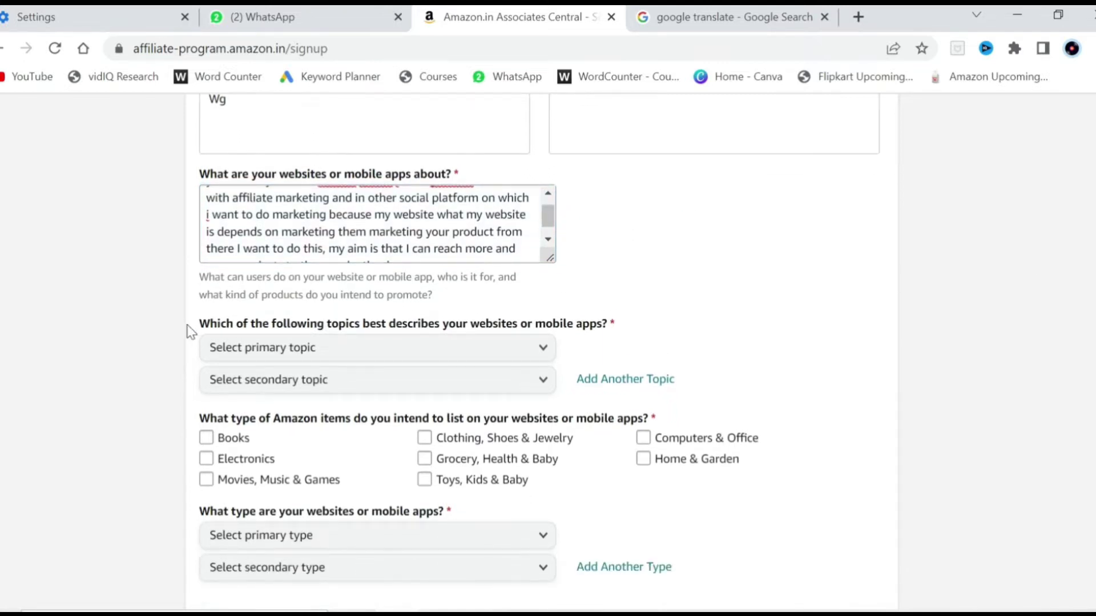
pyautogui.moveTo(239, 324); pyautogui.dragTo(597, 333)
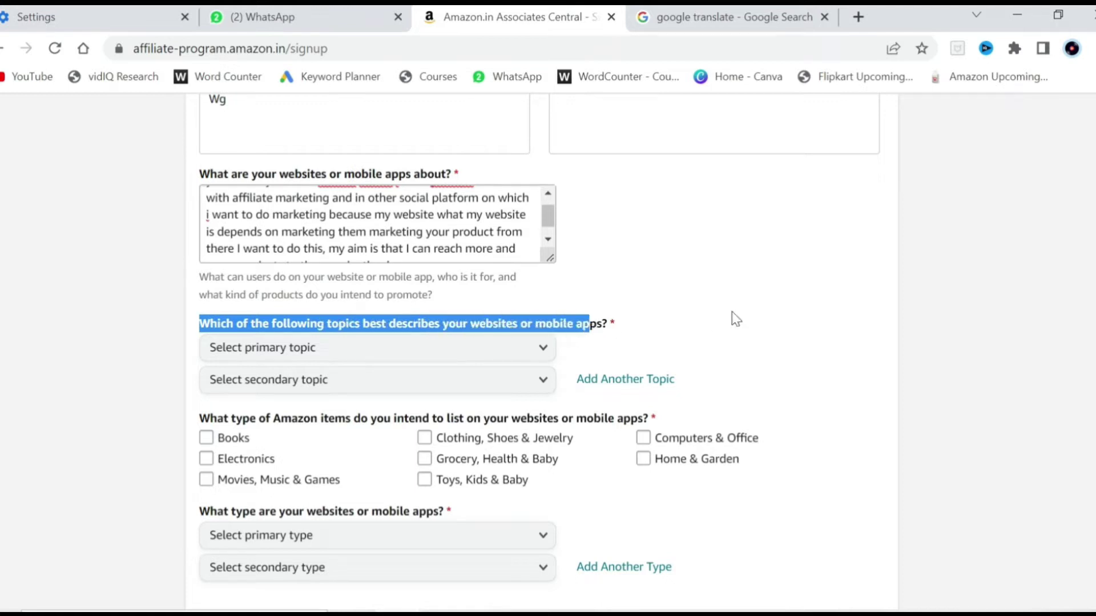
pyautogui.click(737, 311)
pyautogui.click(480, 350)
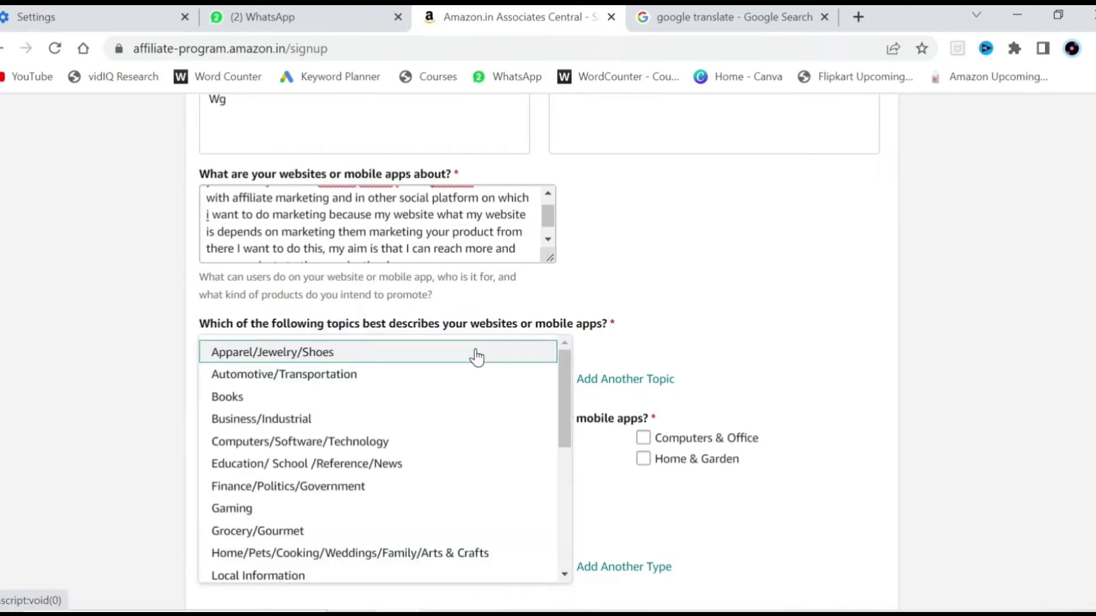
pyautogui.moveTo(567, 381); pyautogui.dragTo(559, 507)
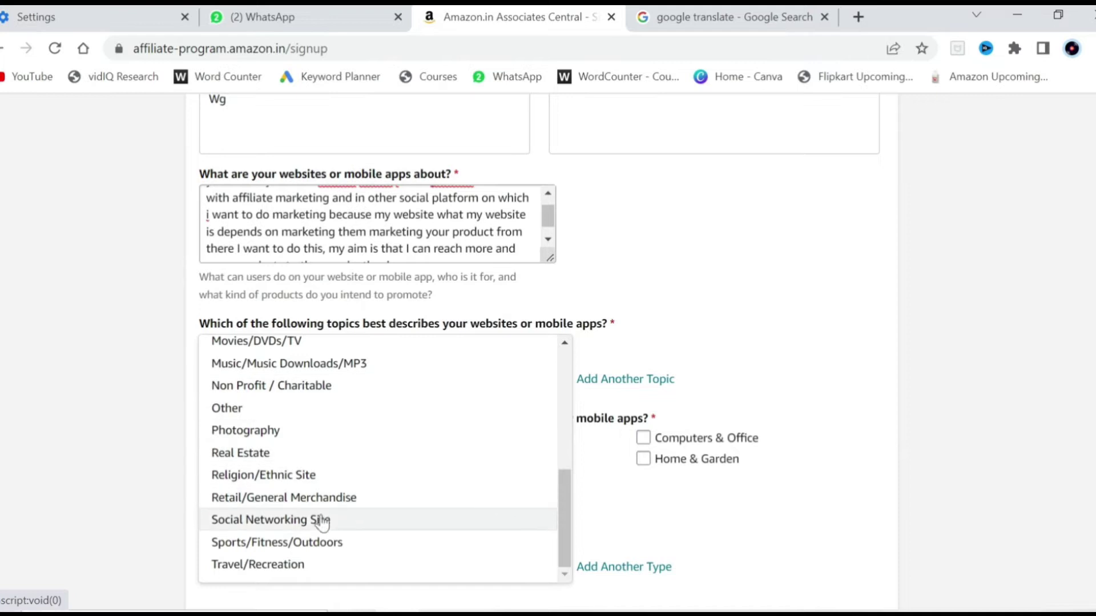
pyautogui.click(289, 520)
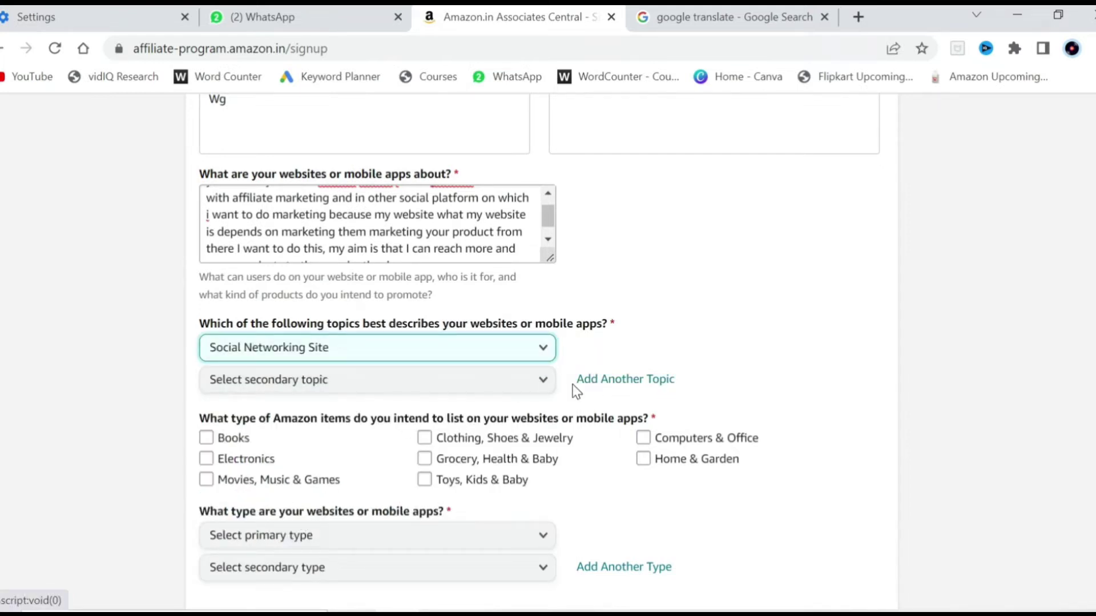
pyautogui.click(380, 387)
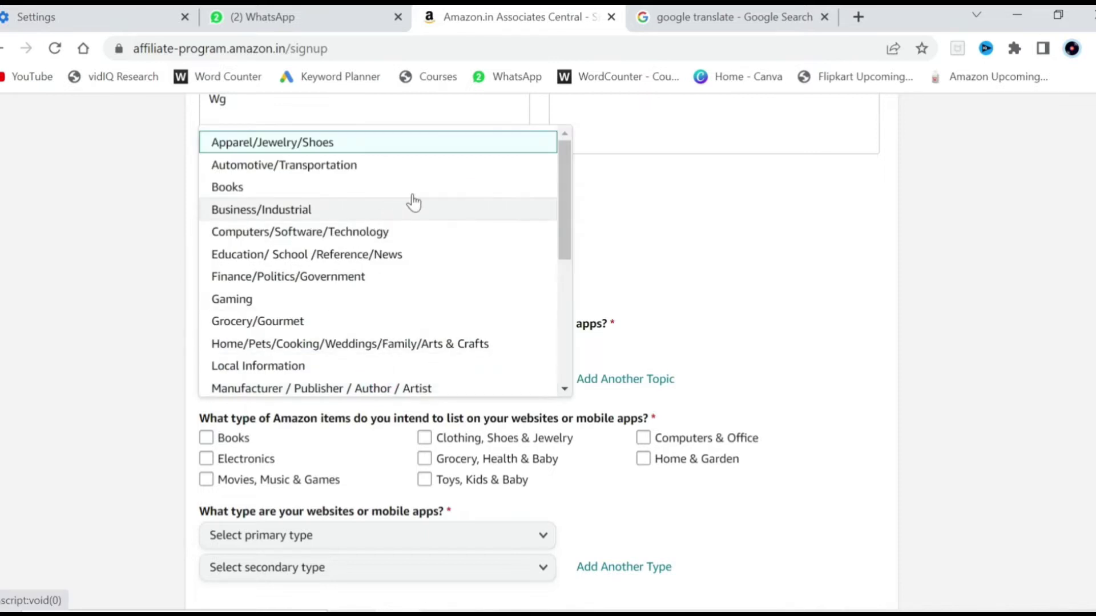
pyautogui.moveTo(560, 192)
pyautogui.mouseDown()
pyautogui.moveTo(560, 327)
pyautogui.moveTo(580, 190)
pyautogui.moveTo(571, 323)
pyautogui.mouseUp()
pyautogui.click(286, 340)
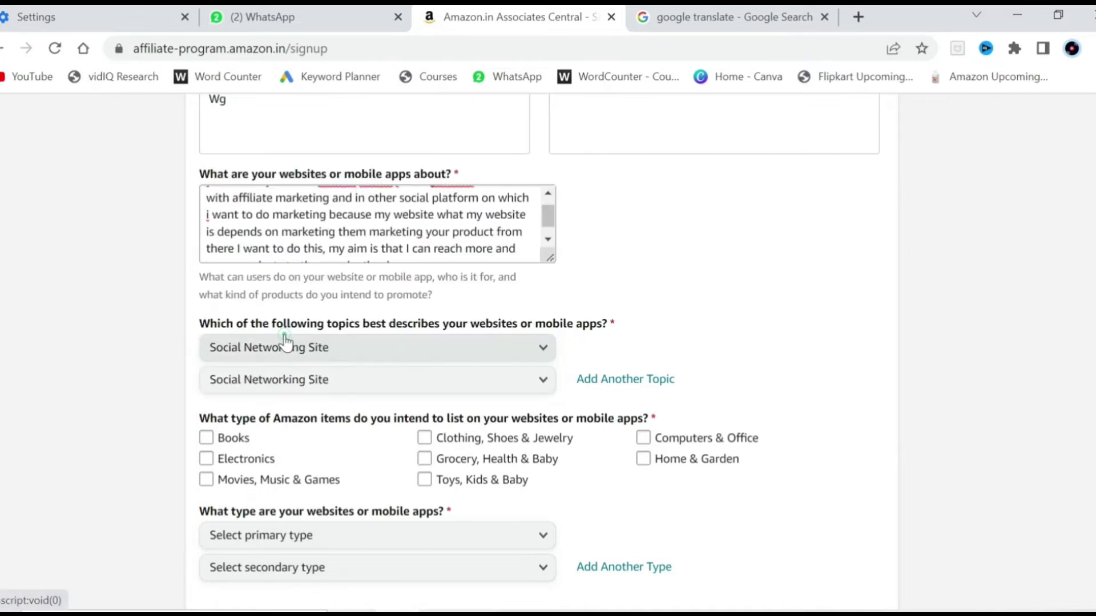
pyautogui.click(735, 258)
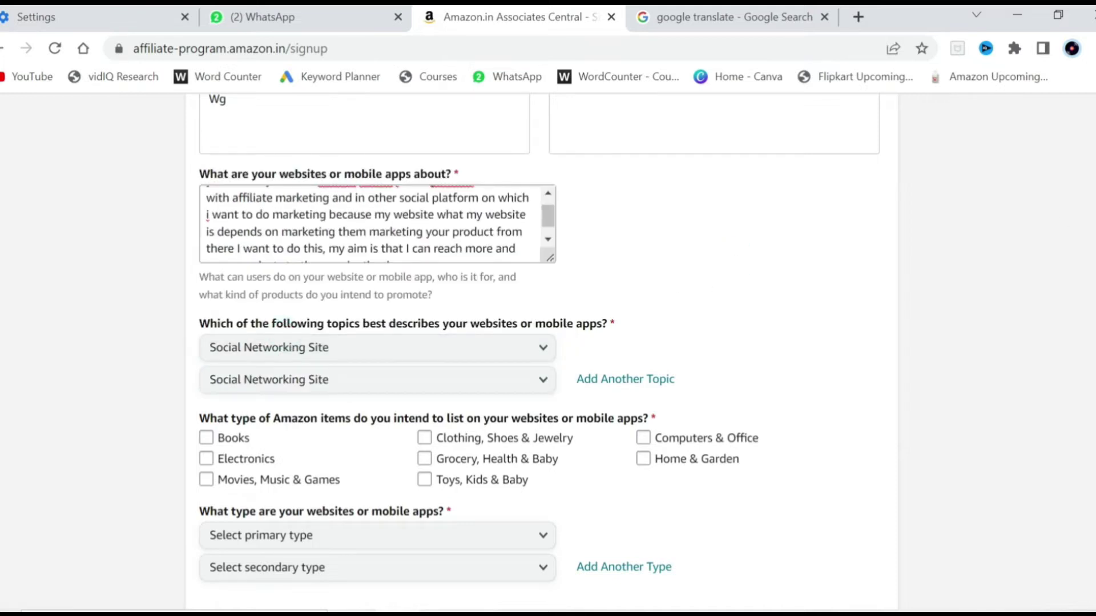
# Choose Electronics and Computers & Office as the types of Amazon items to list.
pyautogui.scroll(-4, 331, 255)
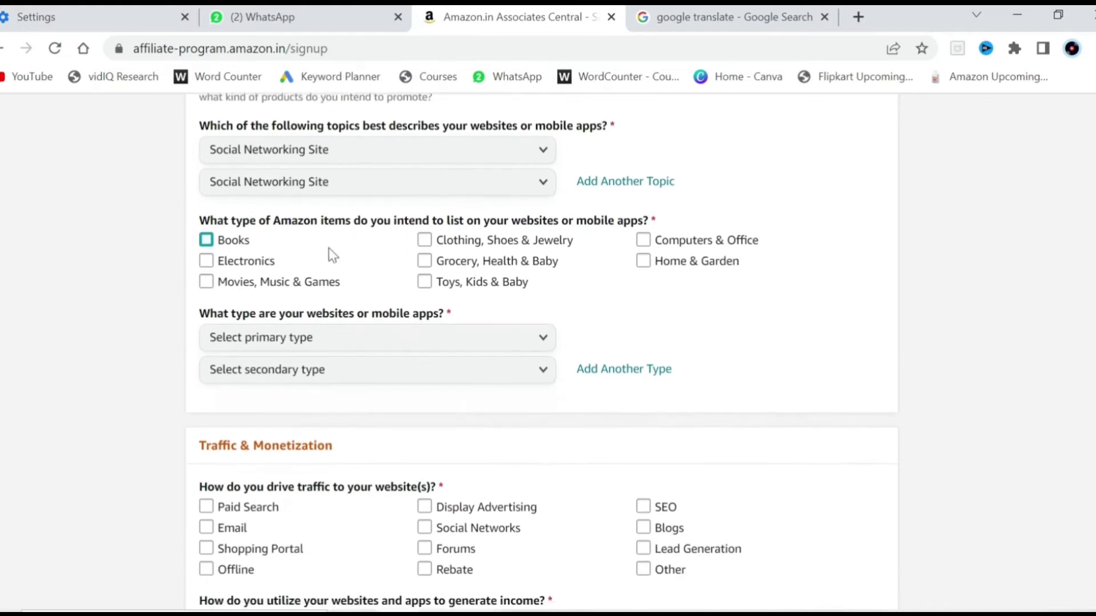
pyautogui.moveTo(210, 223); pyautogui.dragTo(672, 227)
pyautogui.click(708, 193)
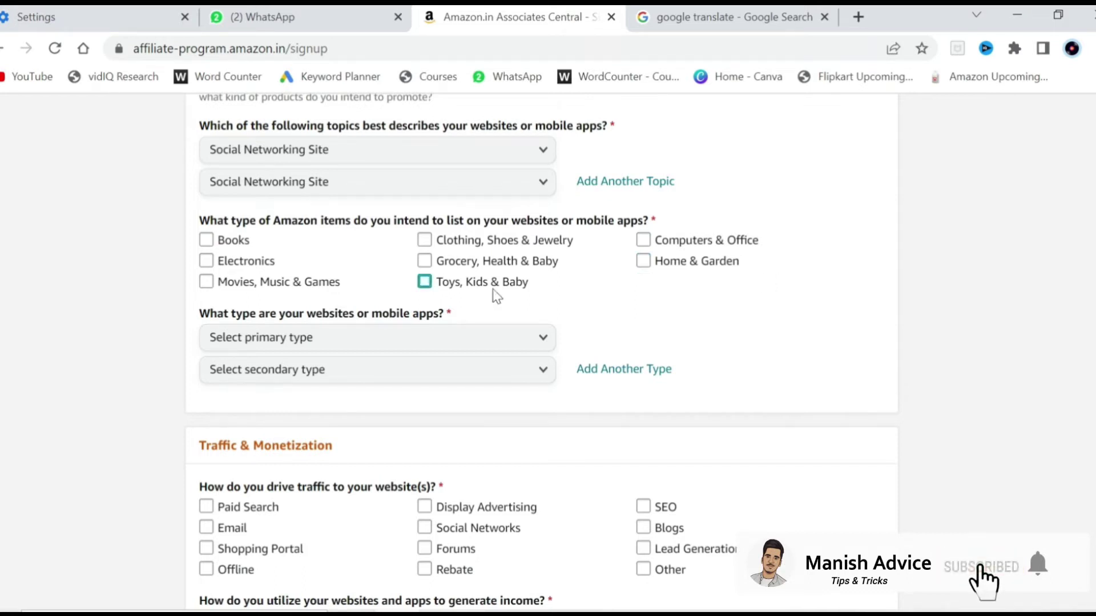
pyautogui.click(206, 261)
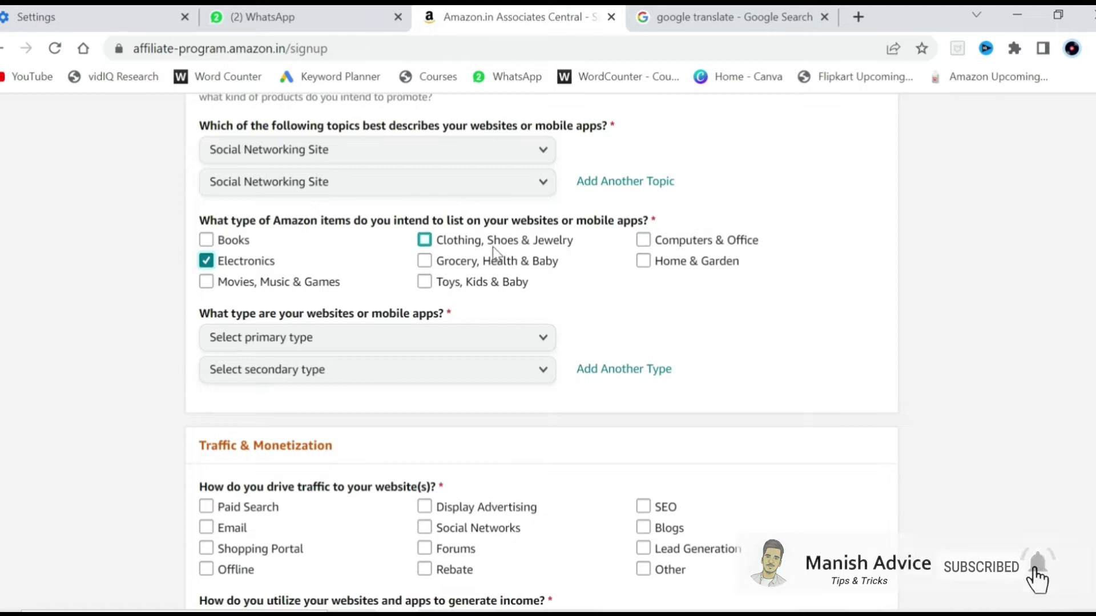
pyautogui.click(653, 244)
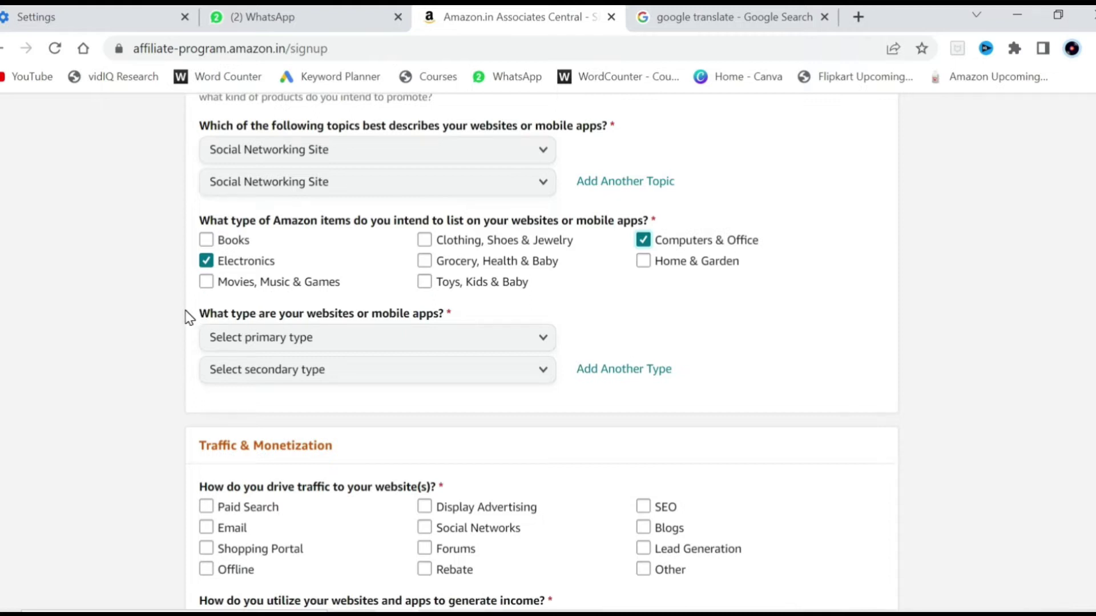
# Set the primary website type to Social Media Page/Group and the secondary type to Other.
pyautogui.moveTo(196, 312); pyautogui.dragTo(292, 319)
pyautogui.moveTo(364, 321); pyautogui.dragTo(491, 309)
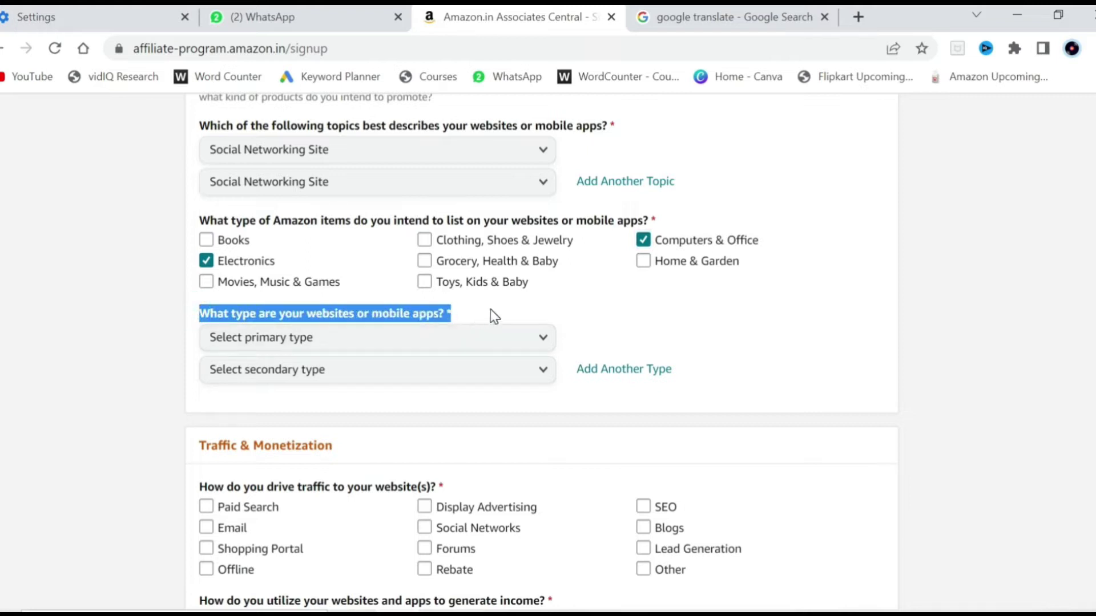
pyautogui.click(413, 346)
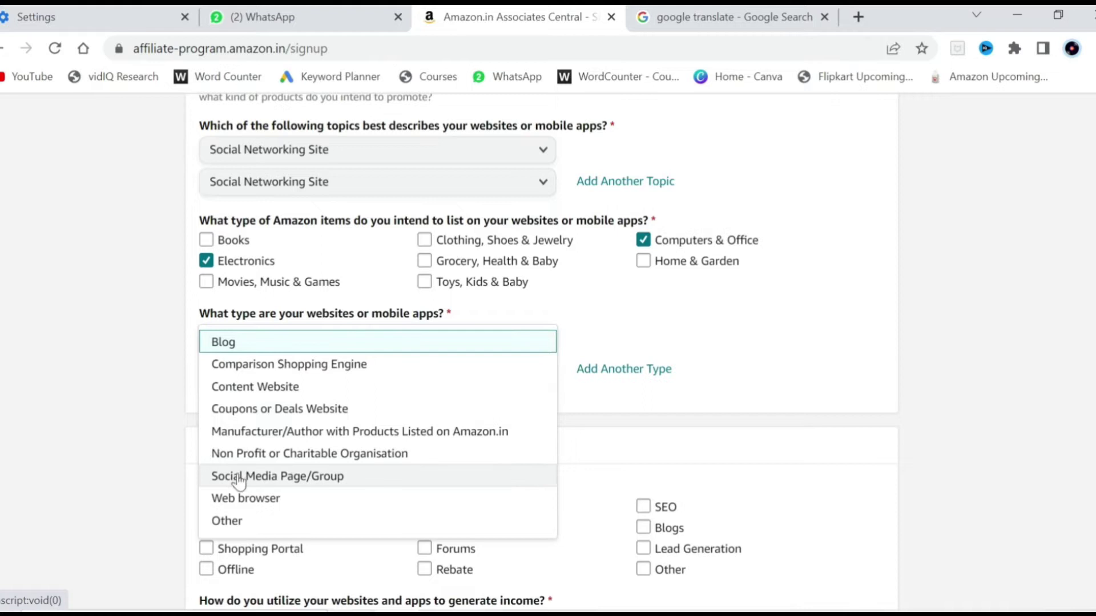
pyautogui.click(315, 487)
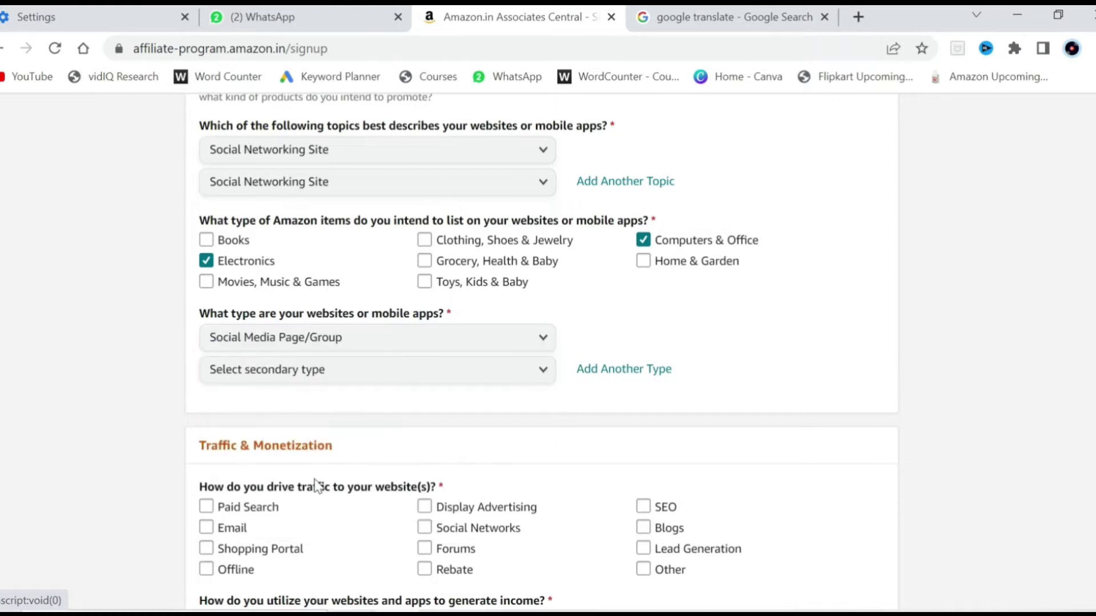
pyautogui.click(299, 370)
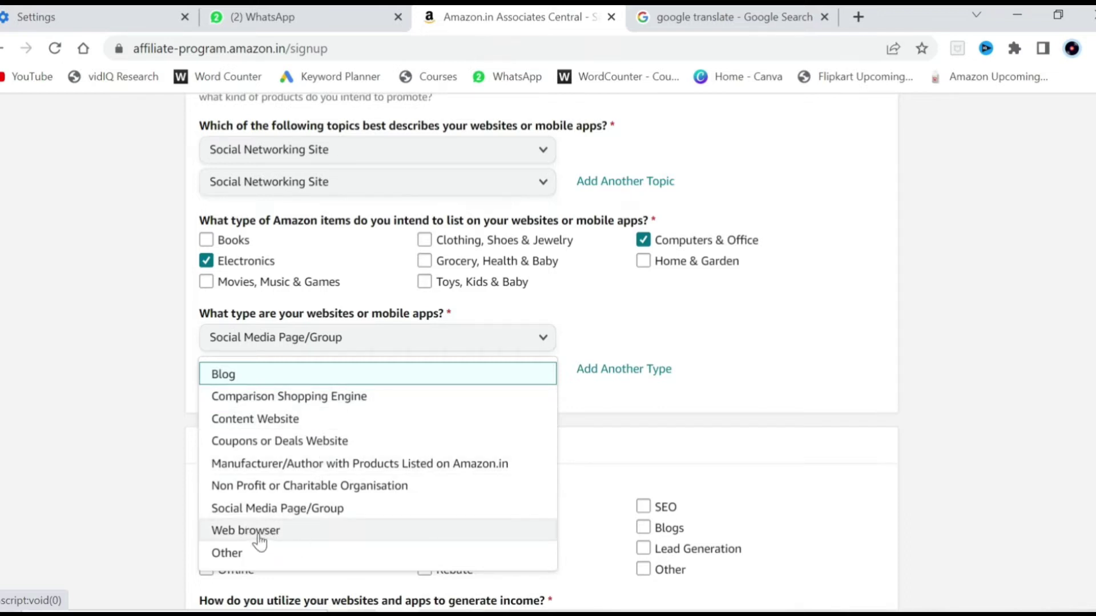
pyautogui.click(249, 563)
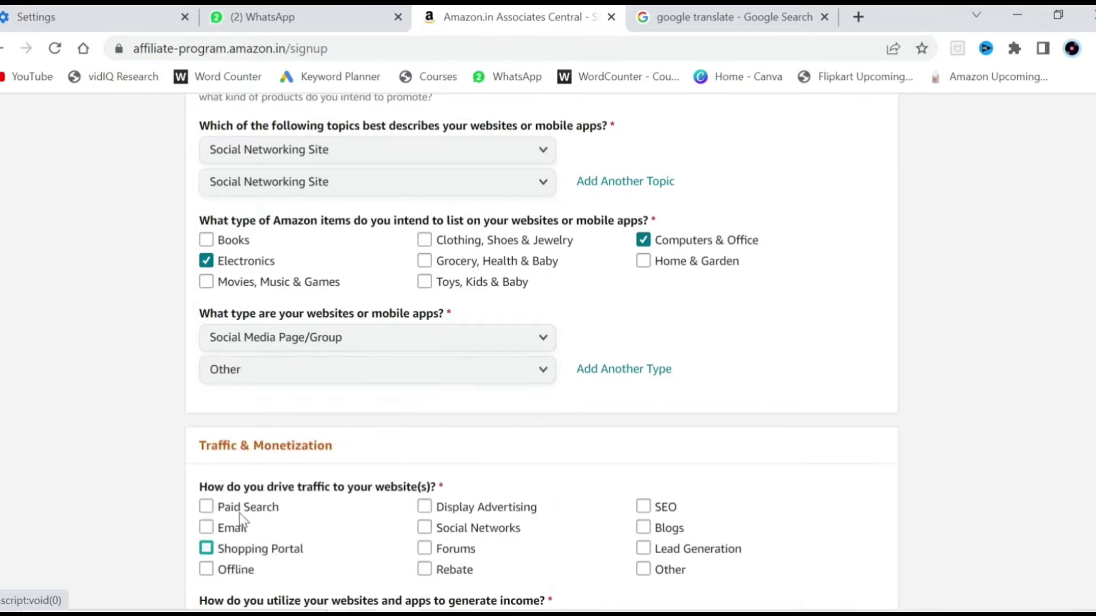
pyautogui.scroll(-4, 704, 322)
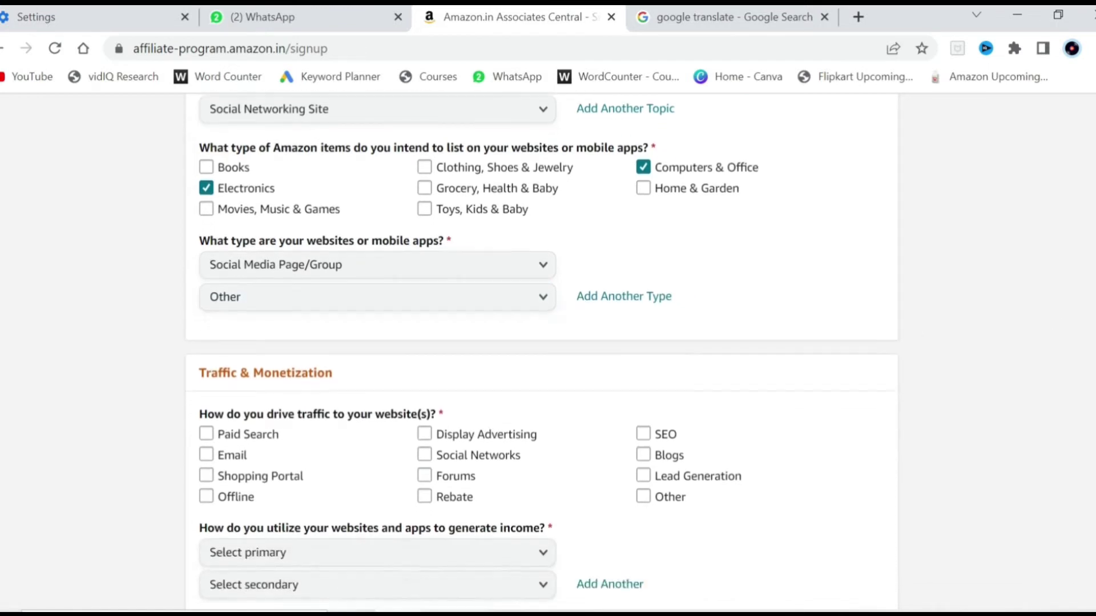
# Choose Paid Search, Shopping Portal, Display Advertising, Social Networks, SEO, Blogs and Other as the ways of driving traffic to the website.
pyautogui.moveTo(189, 203); pyautogui.dragTo(303, 203)
pyautogui.click(406, 204)
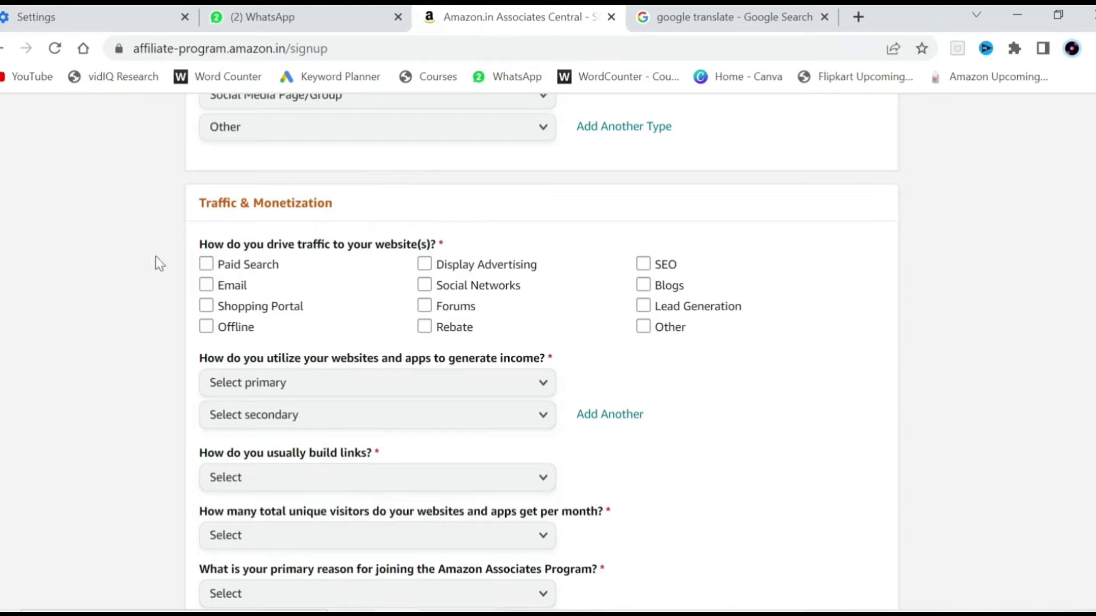
pyautogui.click(206, 264)
pyautogui.click(206, 307)
pyautogui.click(427, 267)
pyautogui.click(643, 264)
pyautogui.click(643, 285)
pyautogui.click(656, 327)
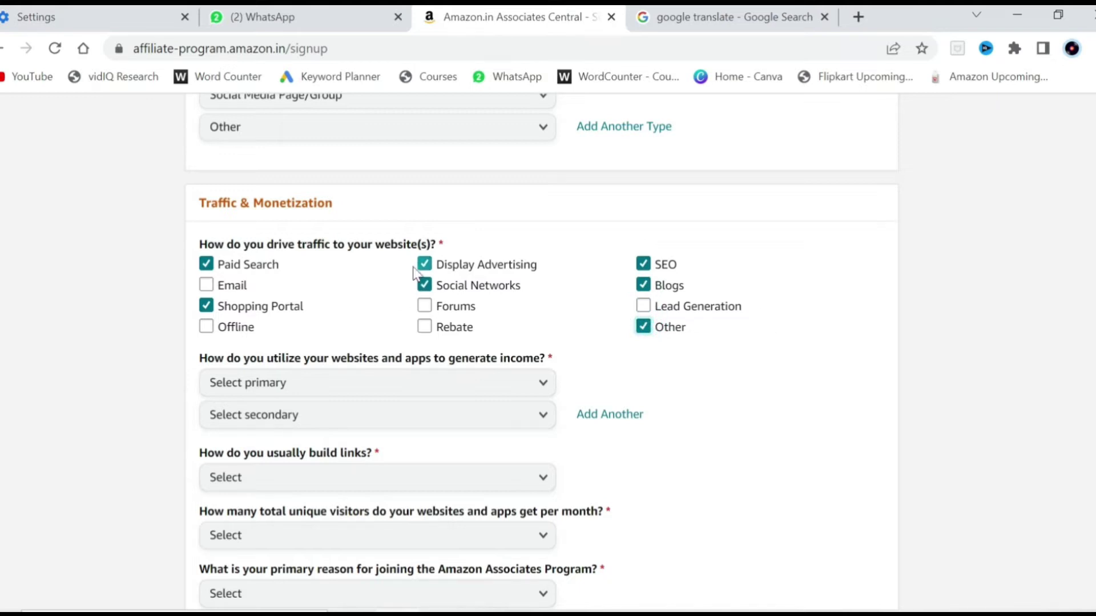
# Set the primary income method to Other Affiliate Programs and the secondary one to "Amazon Associates is the only monetization I use".
pyautogui.scroll(-1, 541, 351)
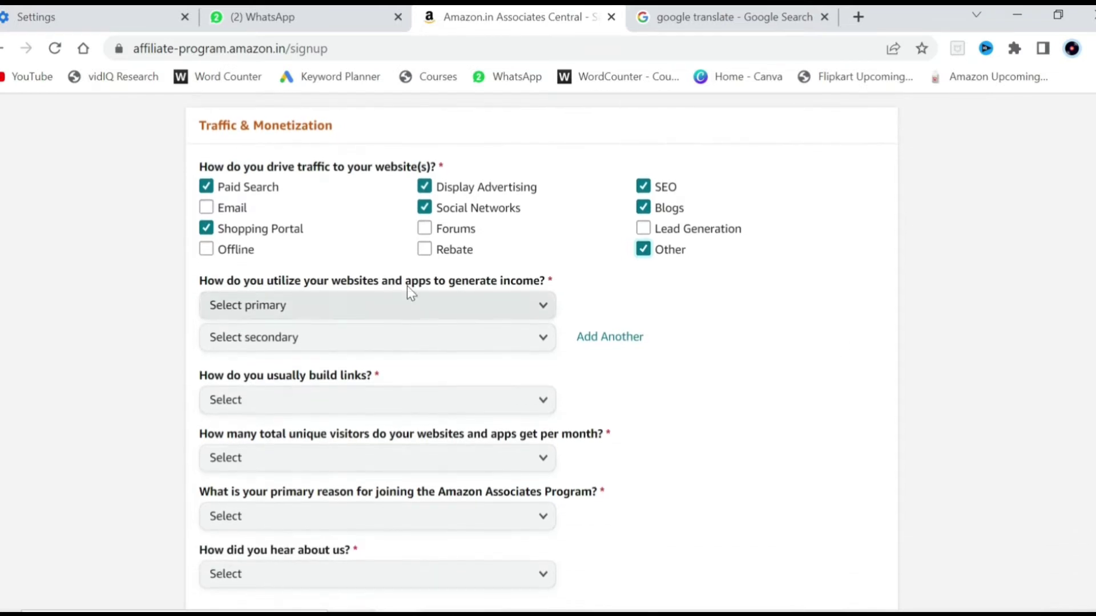
pyautogui.moveTo(196, 280); pyautogui.dragTo(377, 291)
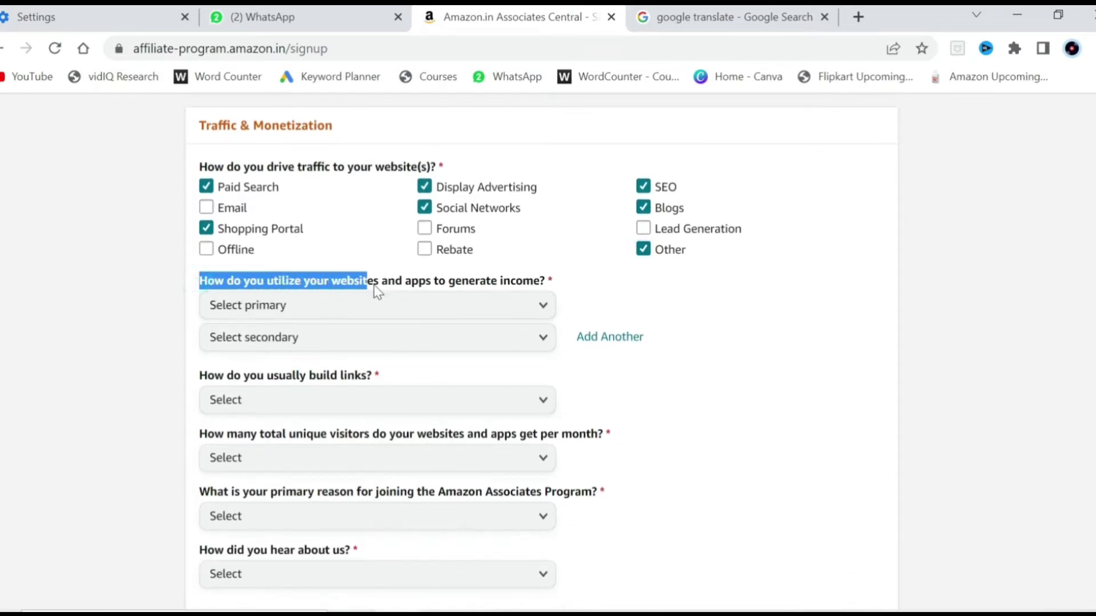
pyautogui.click(598, 290)
pyautogui.click(372, 306)
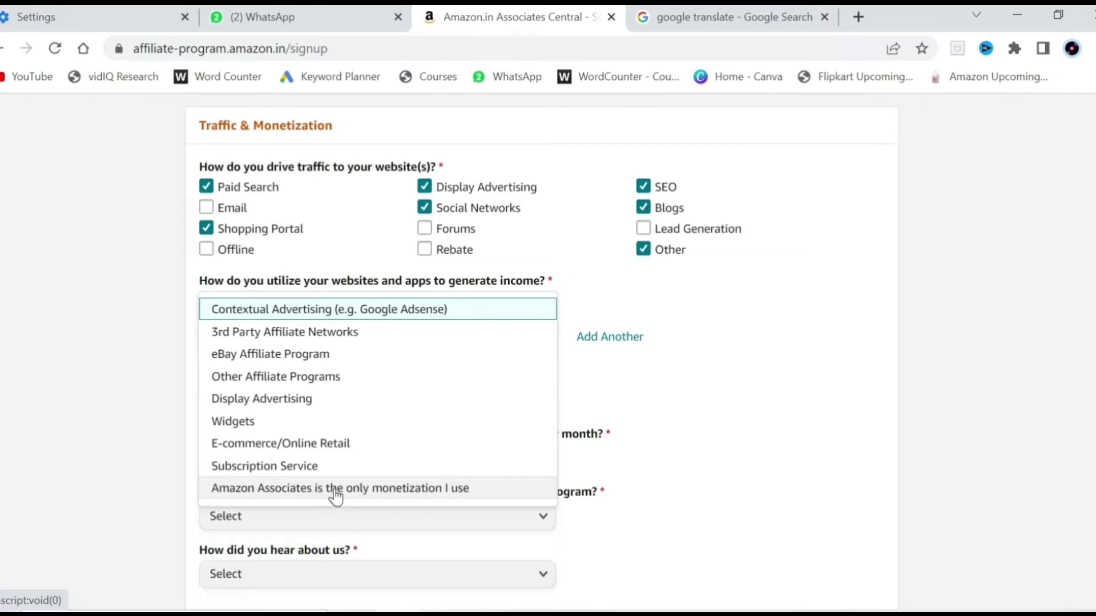
pyautogui.click(307, 379)
pyautogui.click(359, 340)
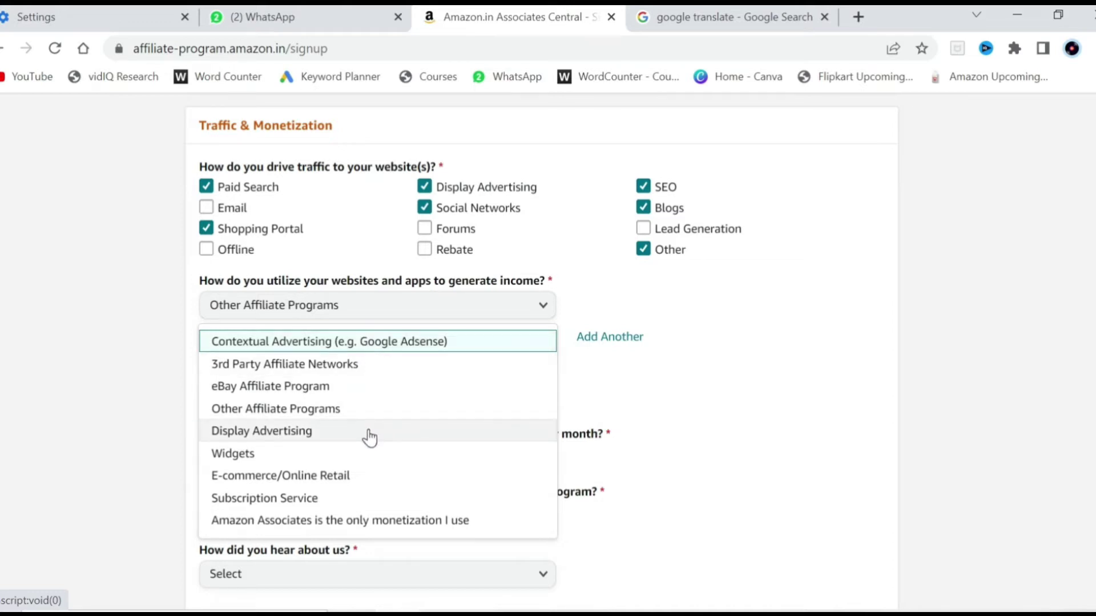
pyautogui.click(342, 520)
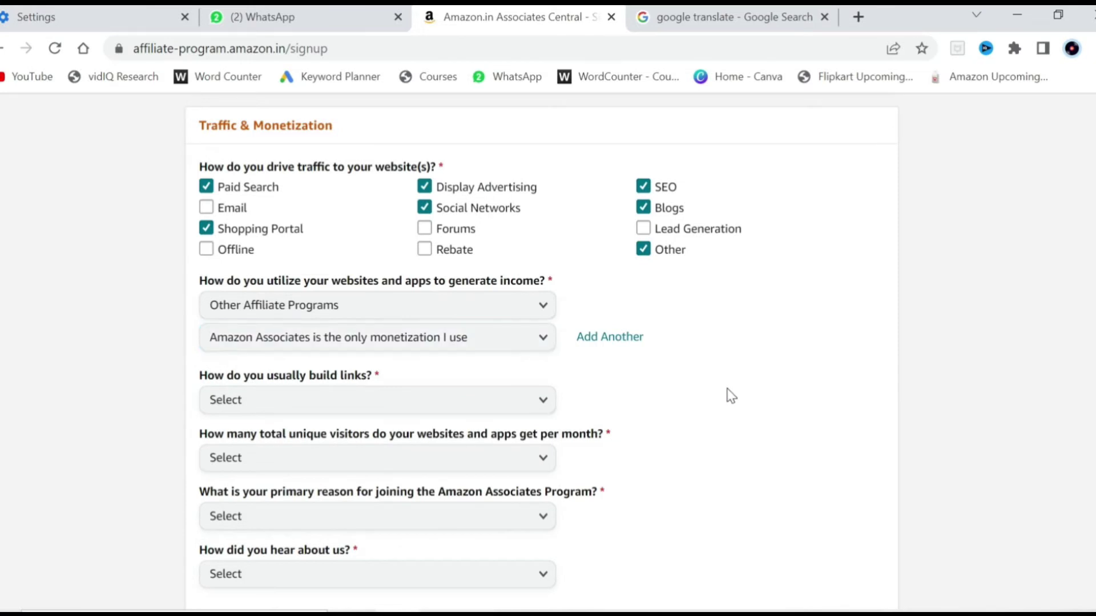
# Set the usual link-building method to Other and the total unique visitors per month to From 501 to 5,000.
pyautogui.scroll(-3, 1071, 374)
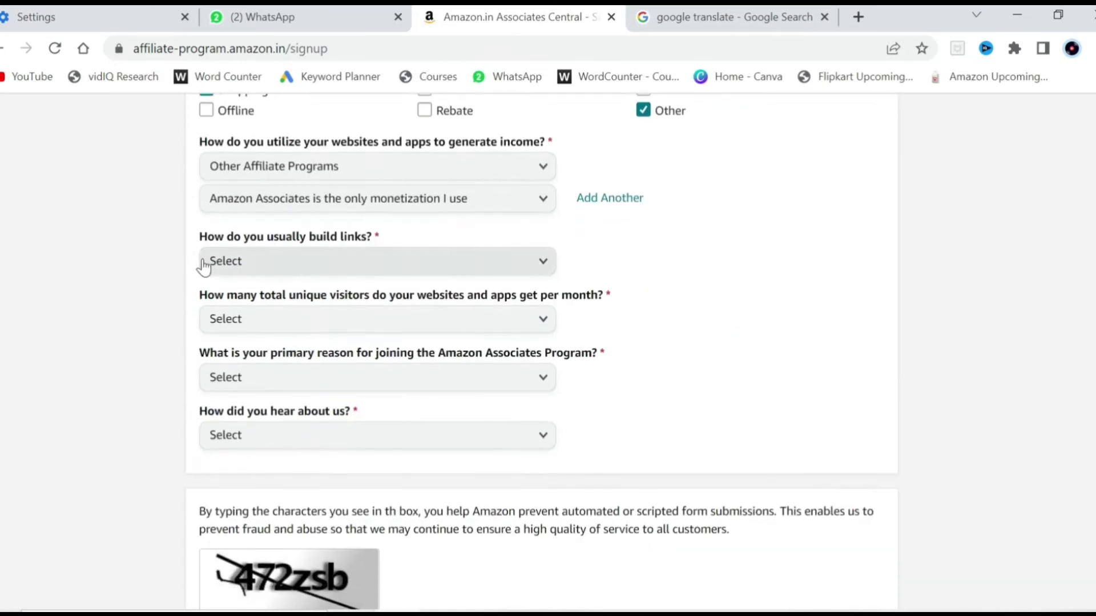
pyautogui.moveTo(200, 236); pyautogui.dragTo(371, 239)
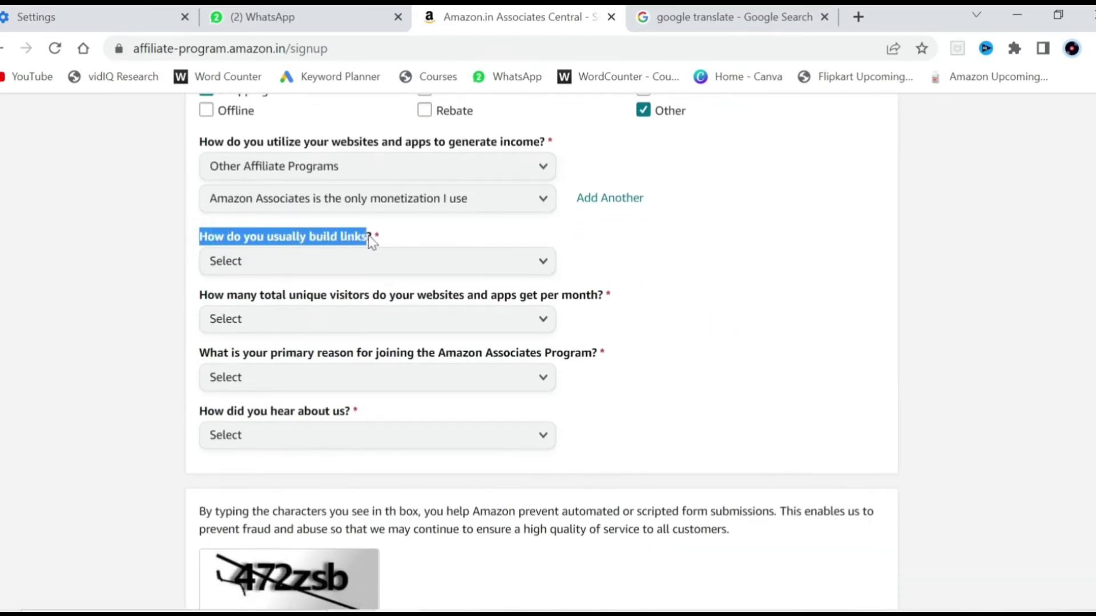
pyautogui.click(431, 235)
pyautogui.click(292, 261)
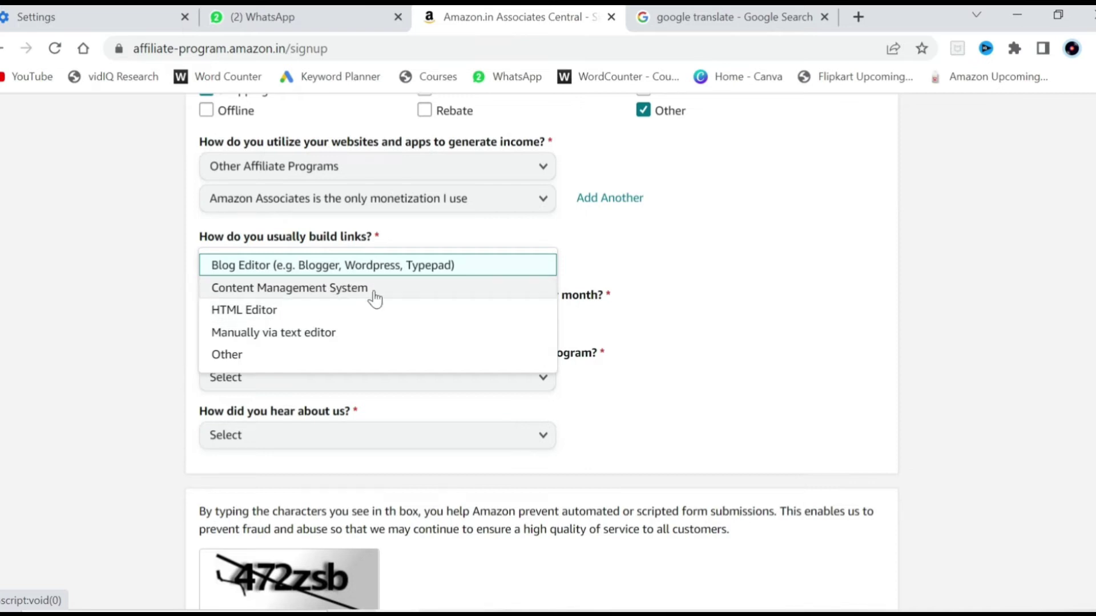
pyautogui.click(226, 354)
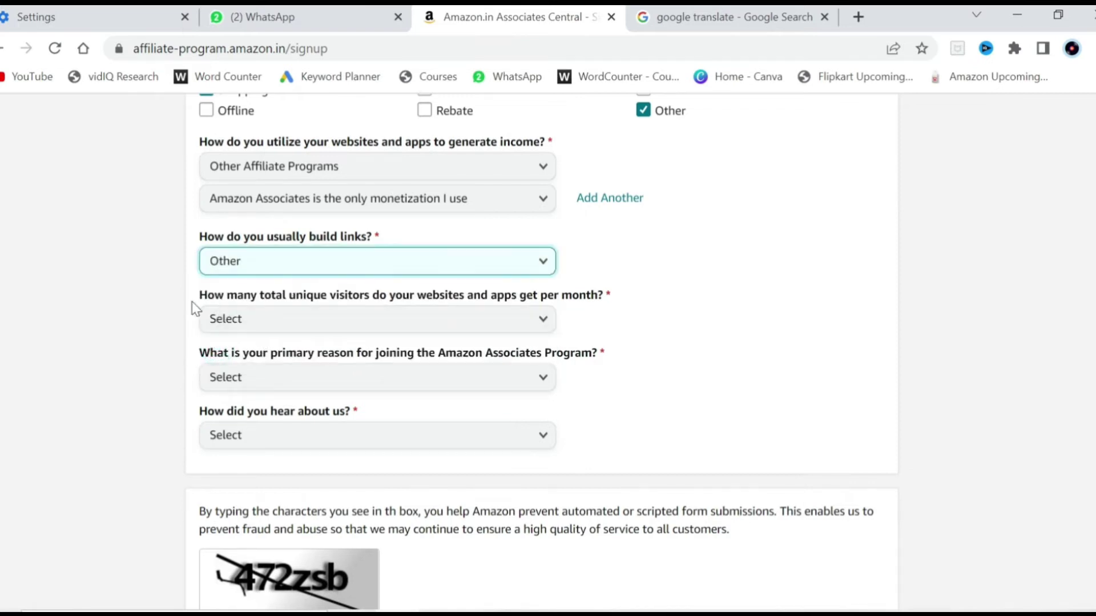
pyautogui.moveTo(207, 296); pyautogui.dragTo(601, 299)
pyautogui.click(629, 291)
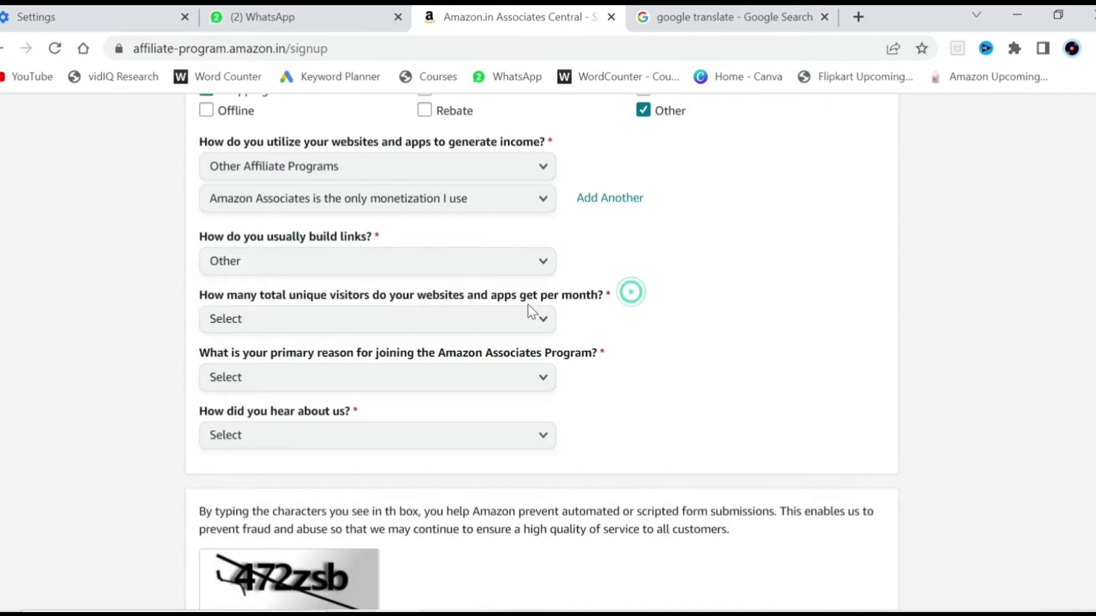
pyautogui.click(485, 321)
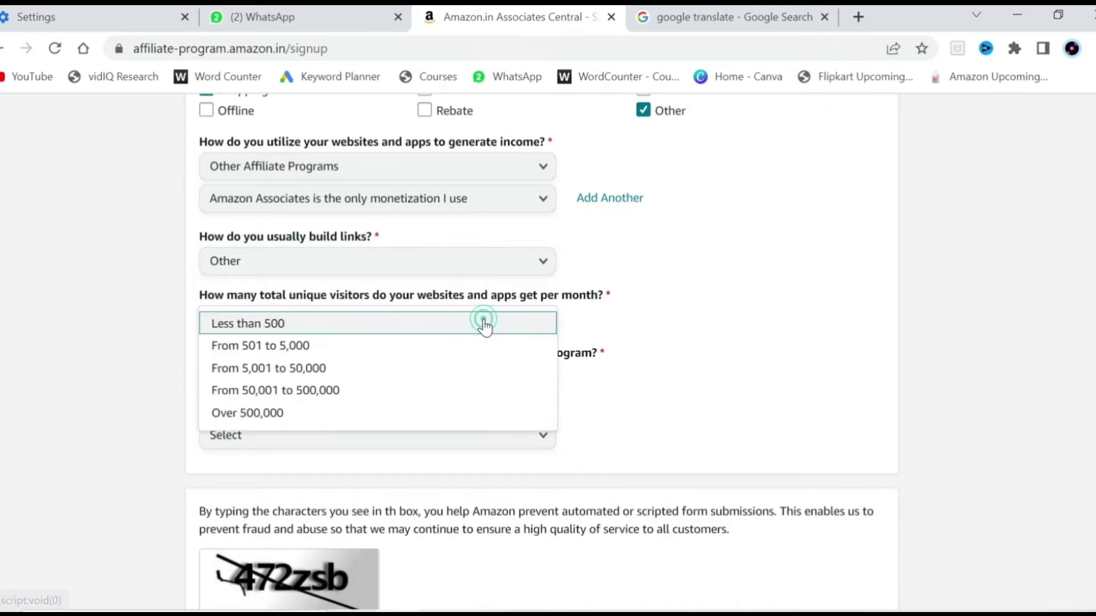
pyautogui.click(280, 349)
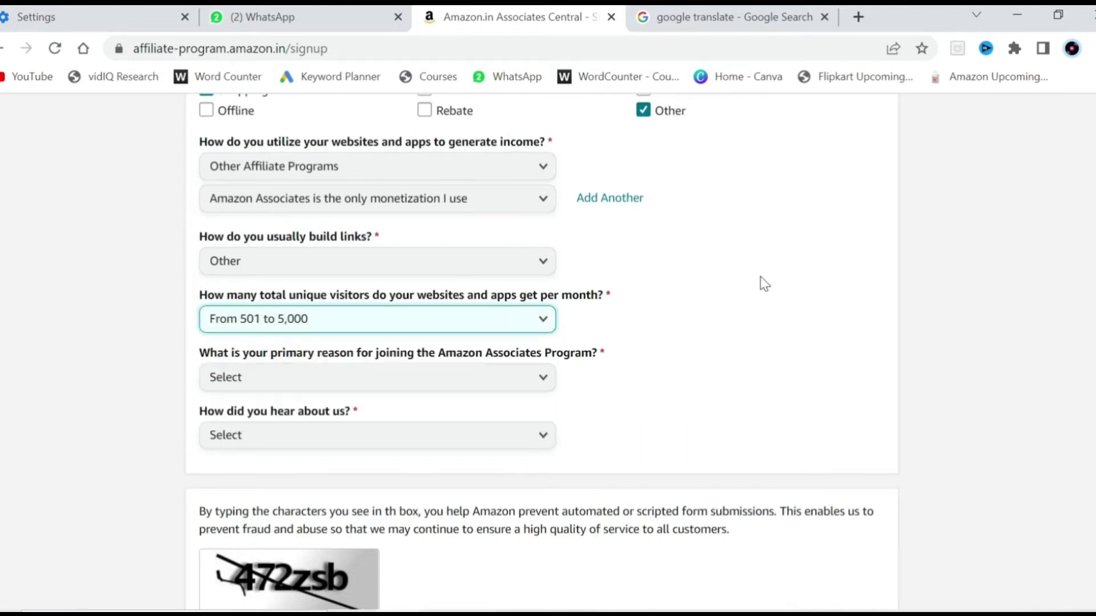
# Set the primary reason for joining to "To monetize my site" and how the program was heard about to Online Search.
pyautogui.moveTo(197, 354); pyautogui.dragTo(432, 367)
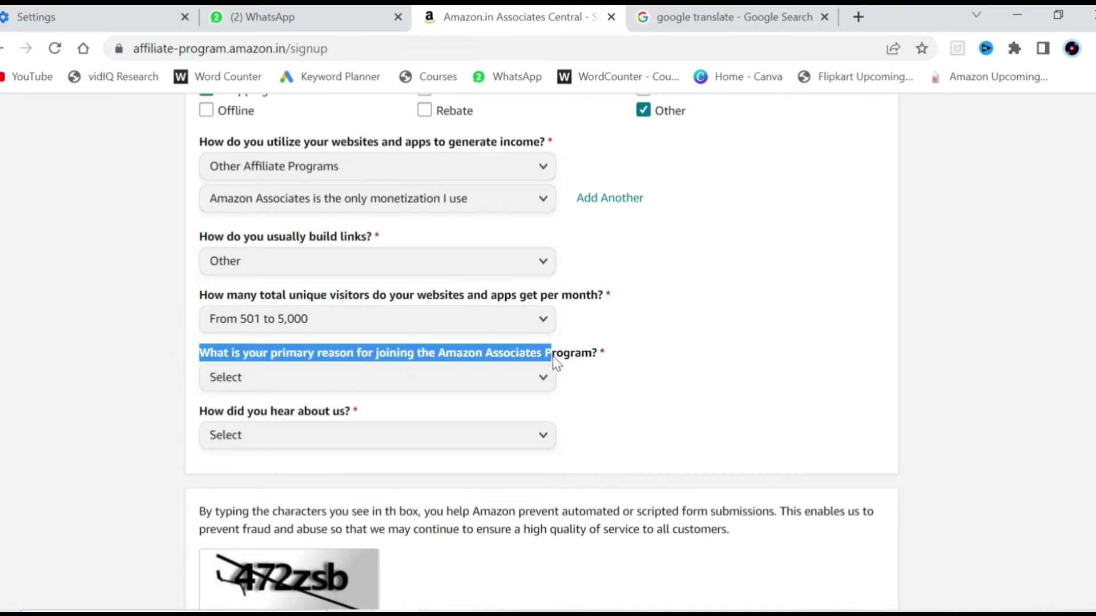
pyautogui.moveTo(553, 356); pyautogui.dragTo(646, 357)
pyautogui.click(418, 377)
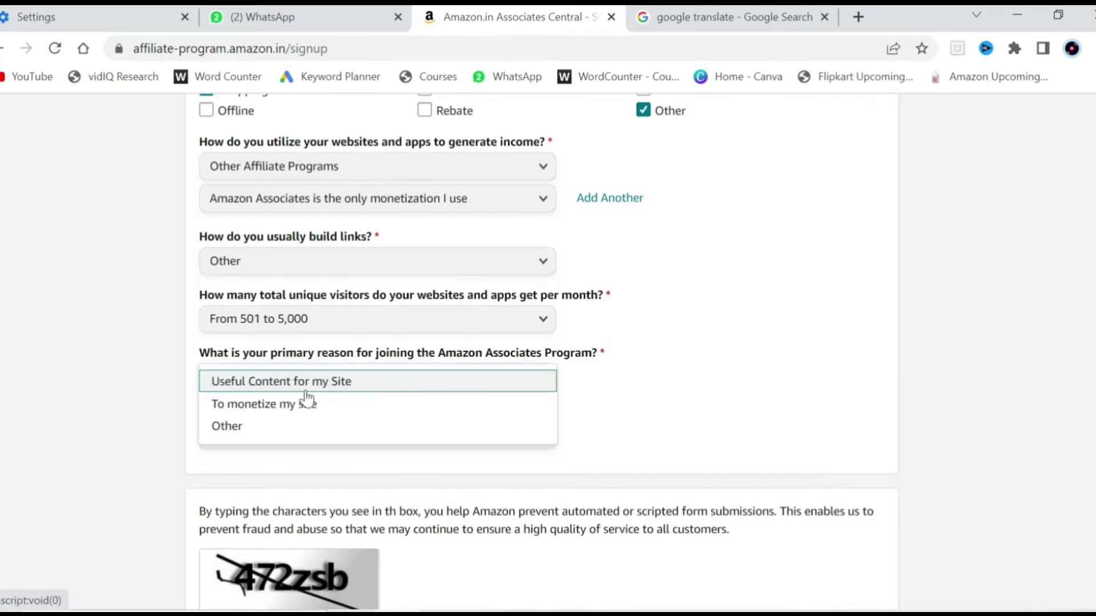
pyautogui.click(265, 405)
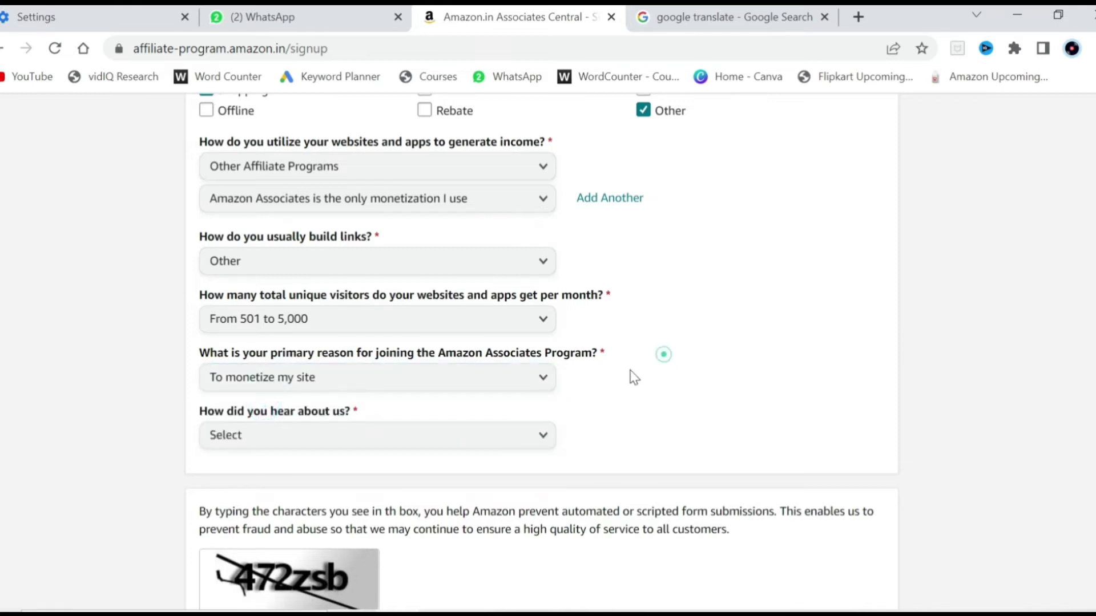
pyautogui.click(259, 434)
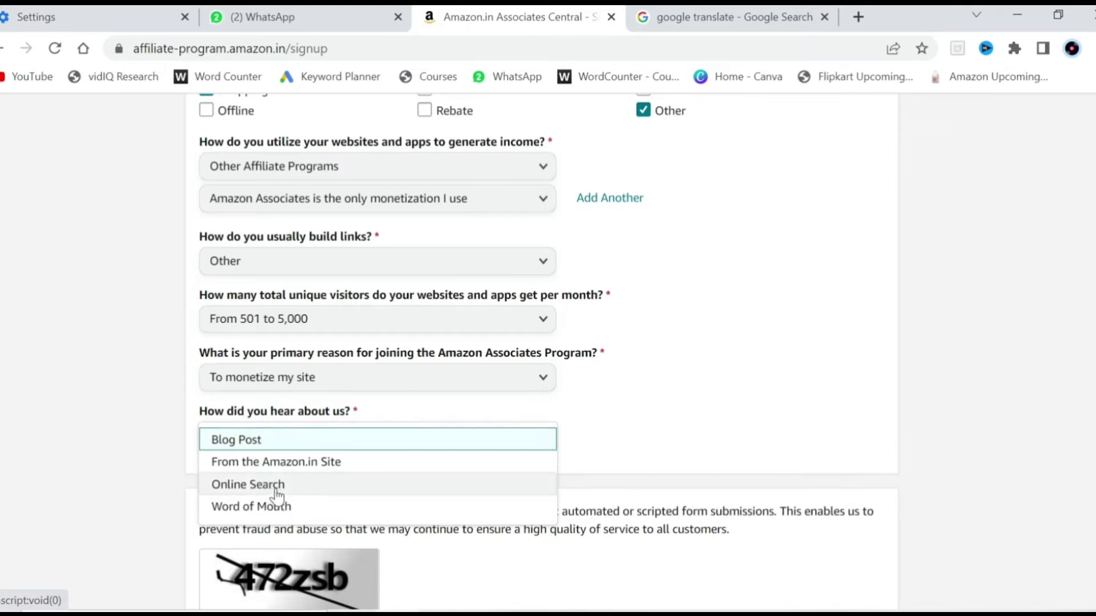
pyautogui.click(297, 491)
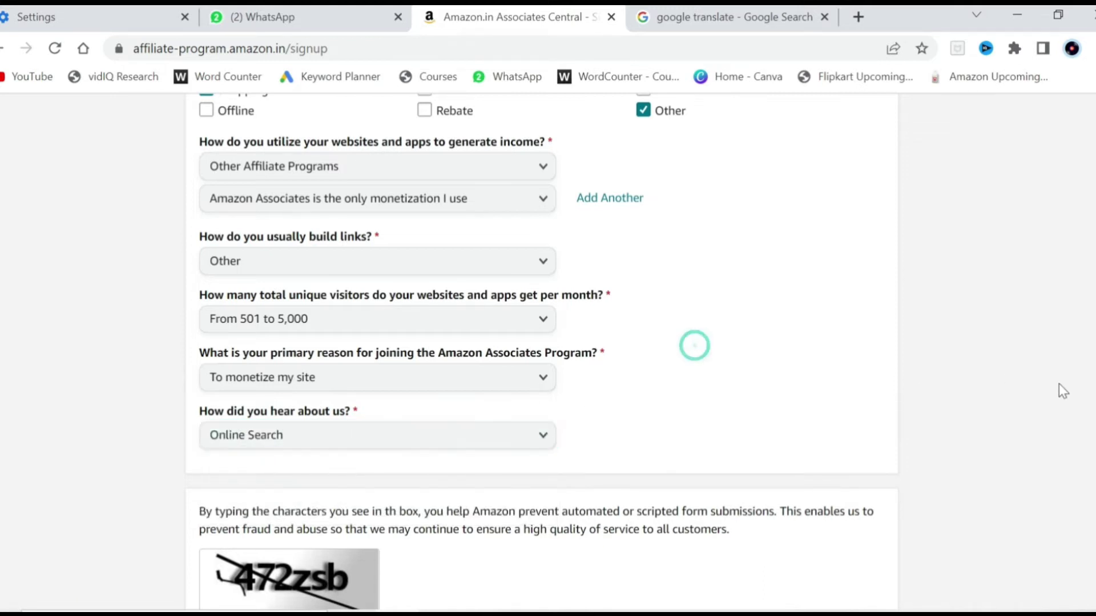
# Request a different captcha image and enter the characters shown in it.
pyautogui.scroll(15, 542, 348)
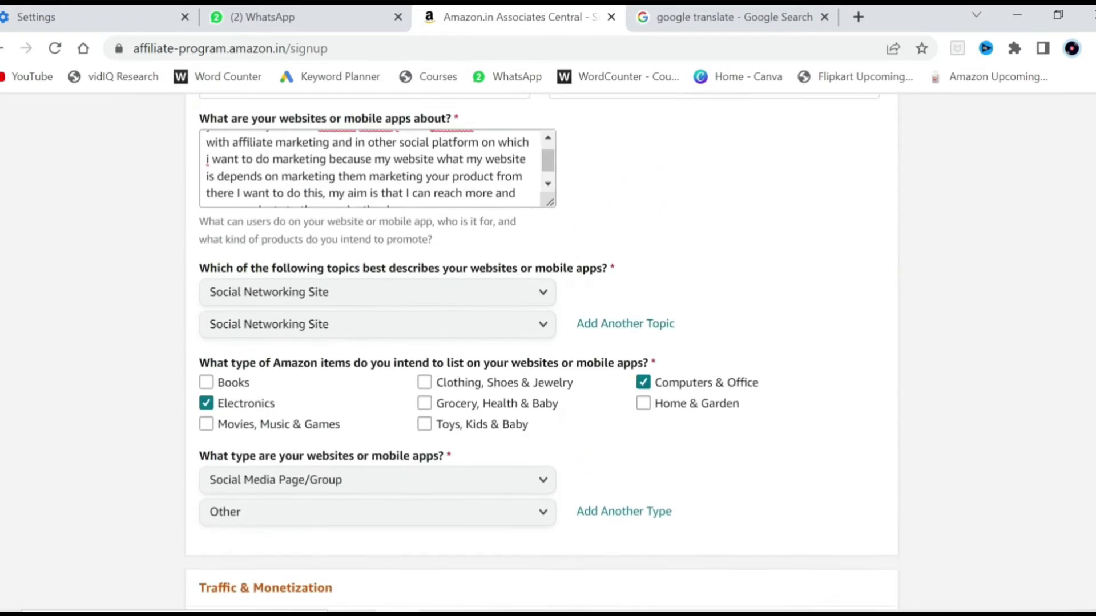
pyautogui.scroll(4, 541, 348)
pyautogui.scroll(-20, 541, 348)
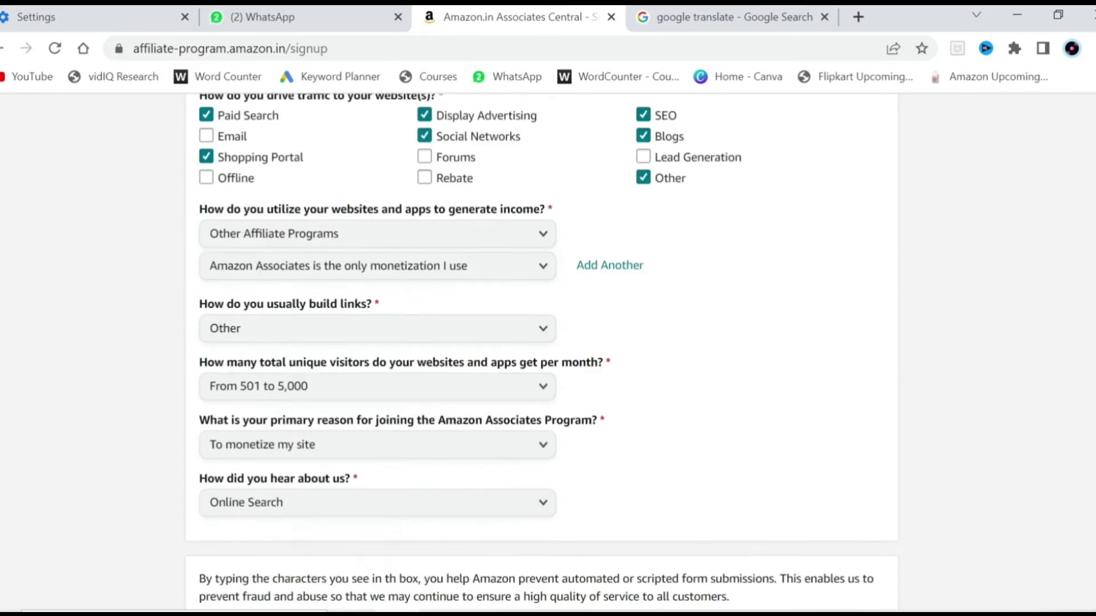
pyautogui.scroll(-1, 575, 339)
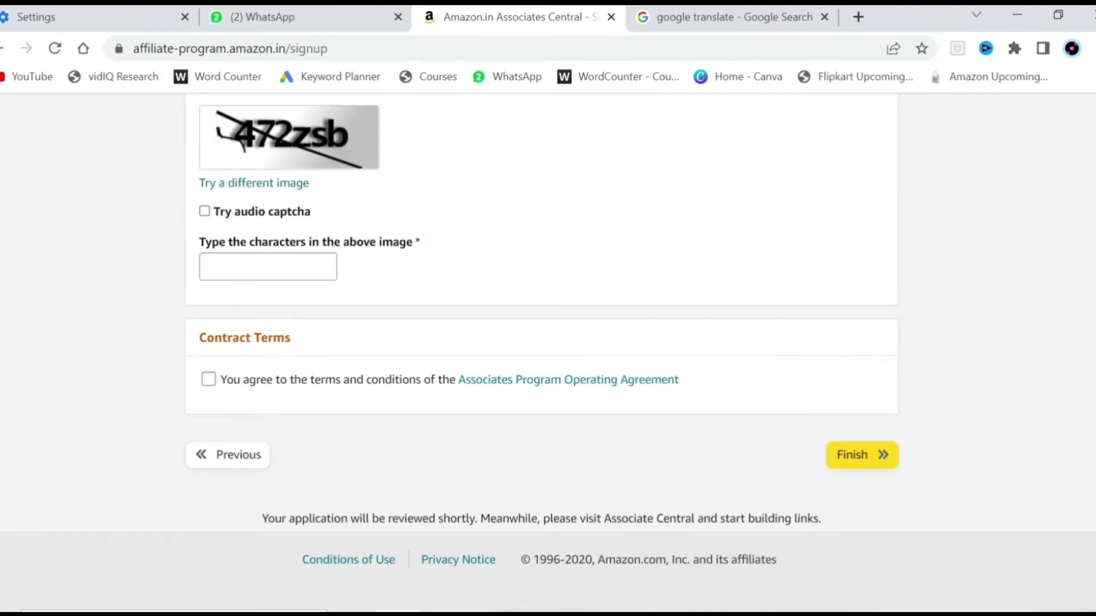
pyautogui.scroll(4, 1025, 492)
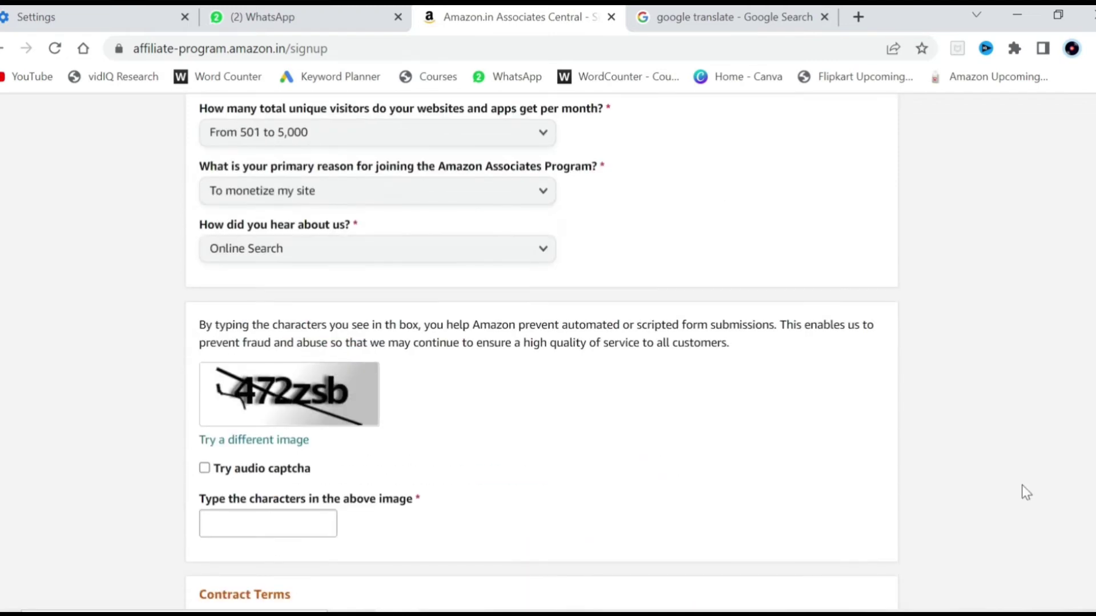
pyautogui.click(245, 440)
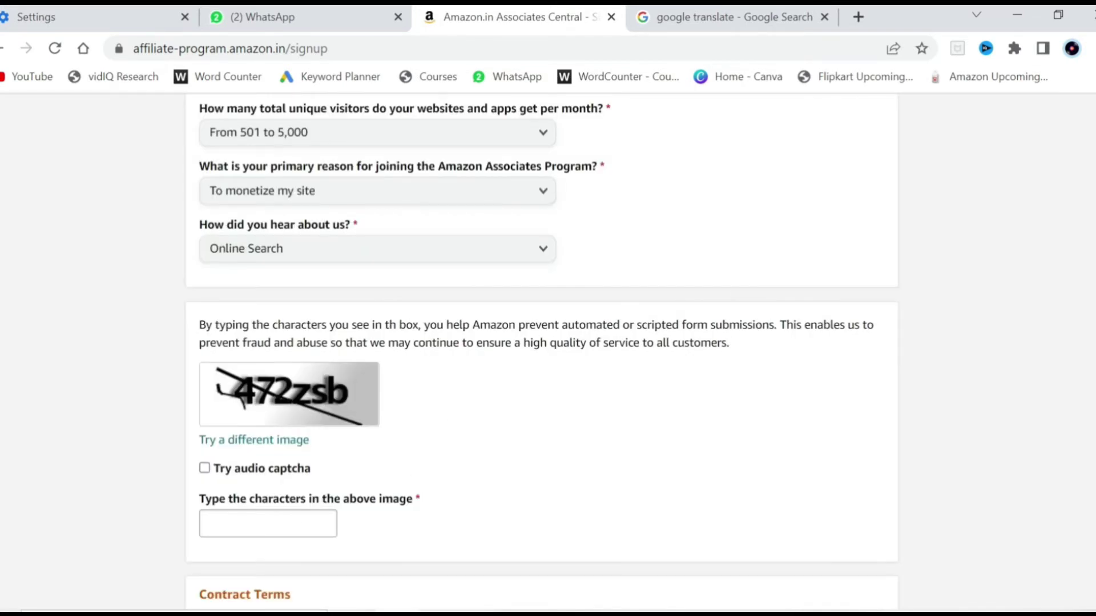
pyautogui.click(268, 523)
pyautogui.write('4')
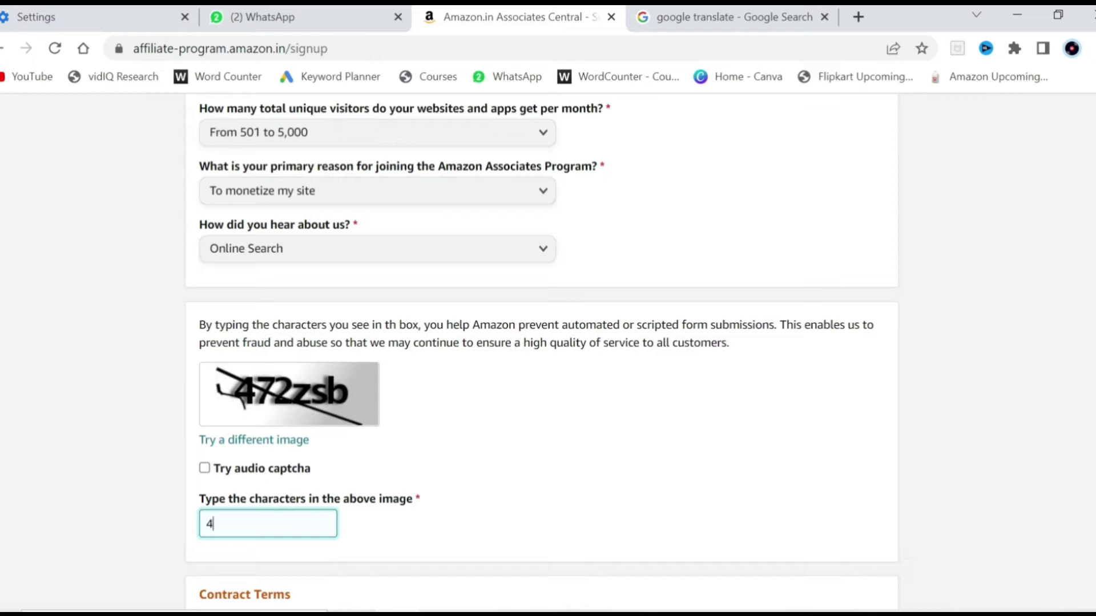
pyautogui.write('7')
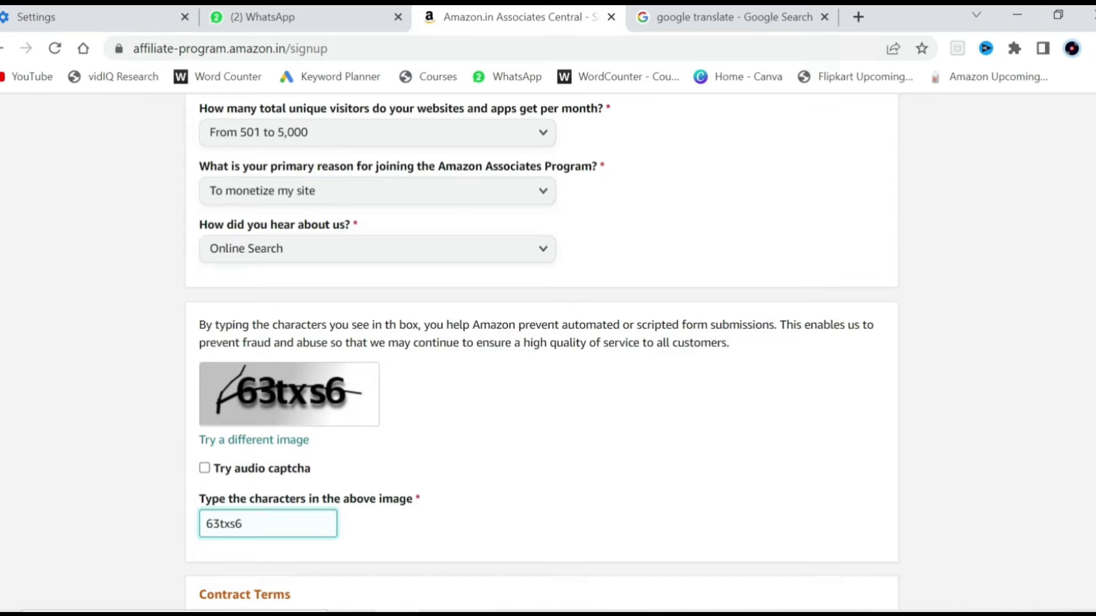
# Agree to the Associates Program Operating Agreement terms and submit the finished application.
pyautogui.scroll(-3, 542, 351)
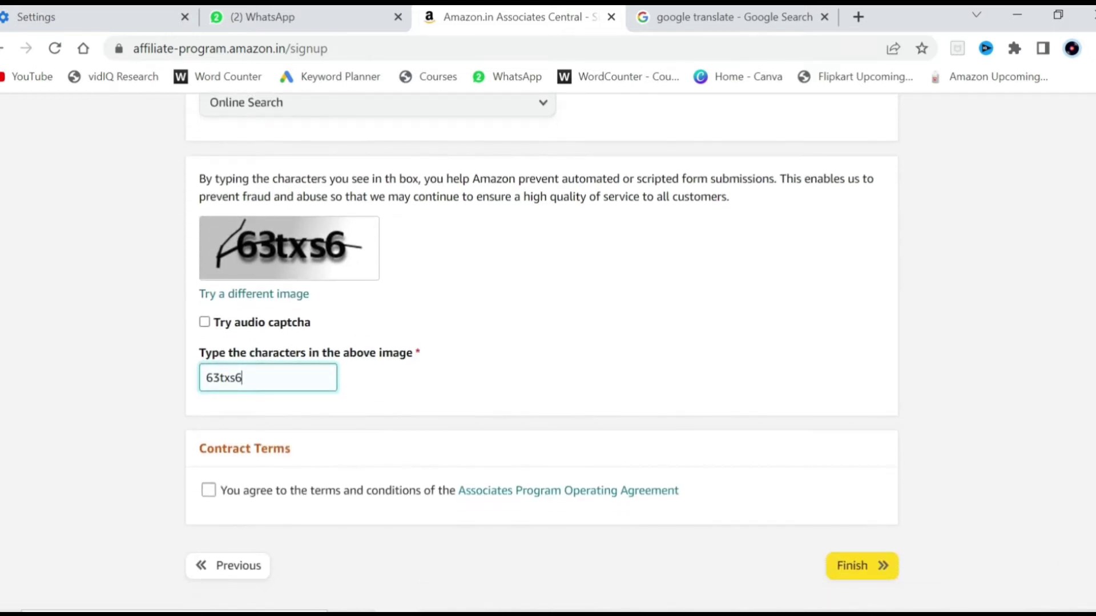
pyautogui.scroll(-1, 542, 337)
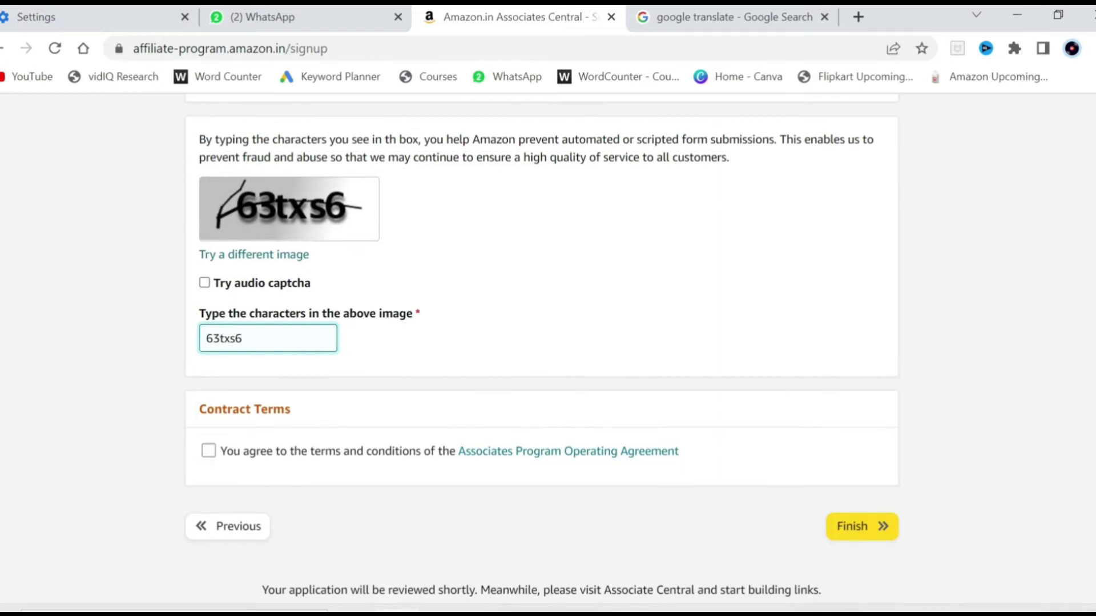
pyautogui.click(209, 452)
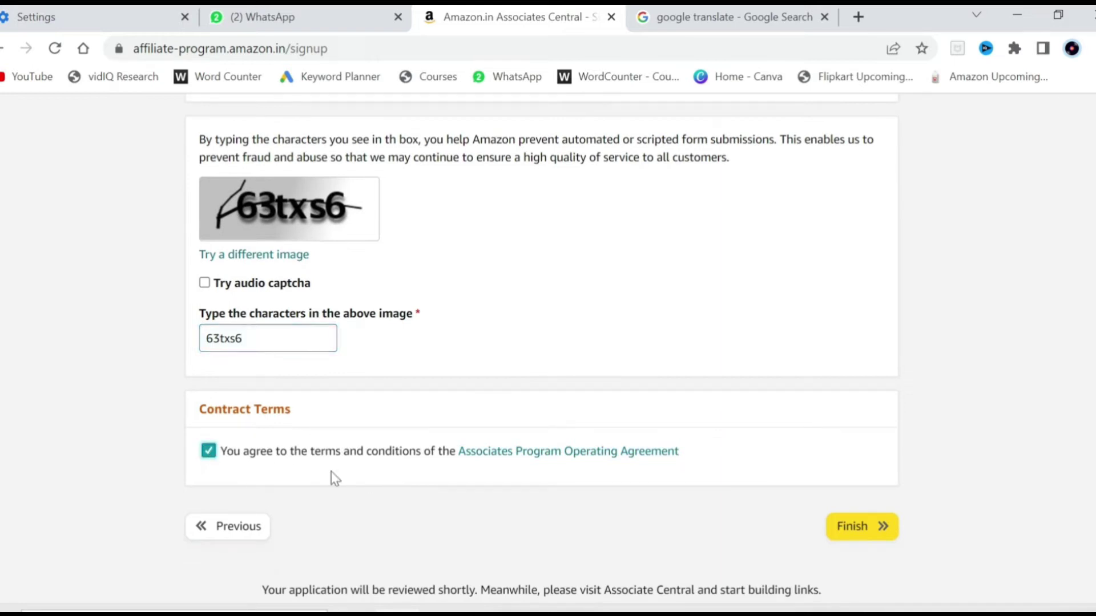
pyautogui.click(856, 533)
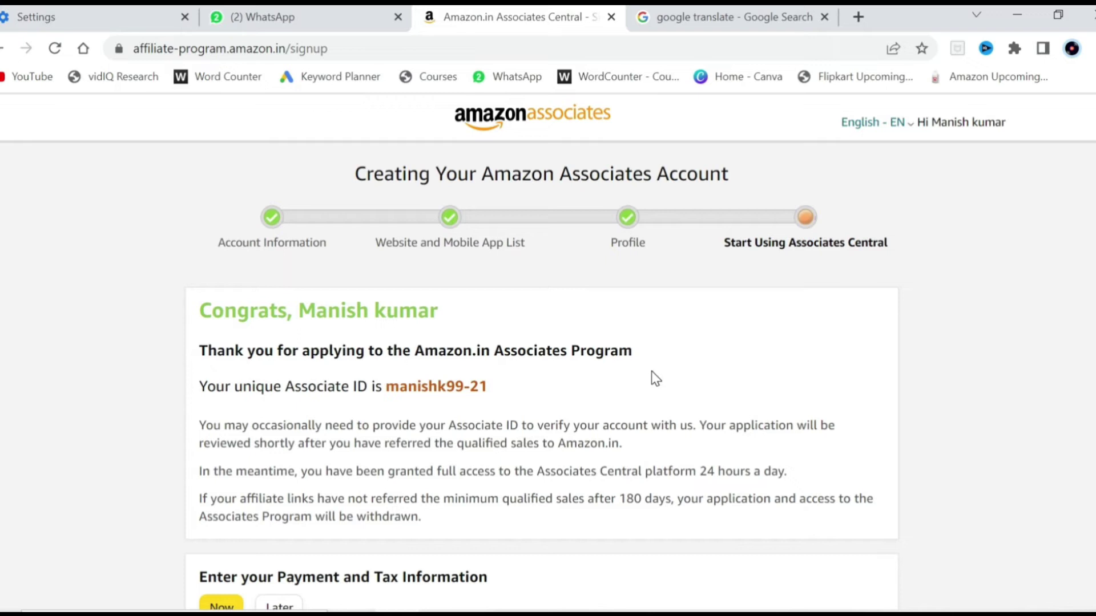
# Read the application confirmation message and the assigned unique Associate ID.
pyautogui.moveTo(201, 313); pyautogui.dragTo(477, 313)
pyautogui.moveTo(494, 350); pyautogui.dragTo(632, 350)
pyautogui.click(651, 352)
pyautogui.moveTo(273, 386); pyautogui.dragTo(501, 398)
pyautogui.click(815, 386)
# Choose to enter the payment and tax information now from the application confirmation page.
pyautogui.scroll(-2, 973, 476)
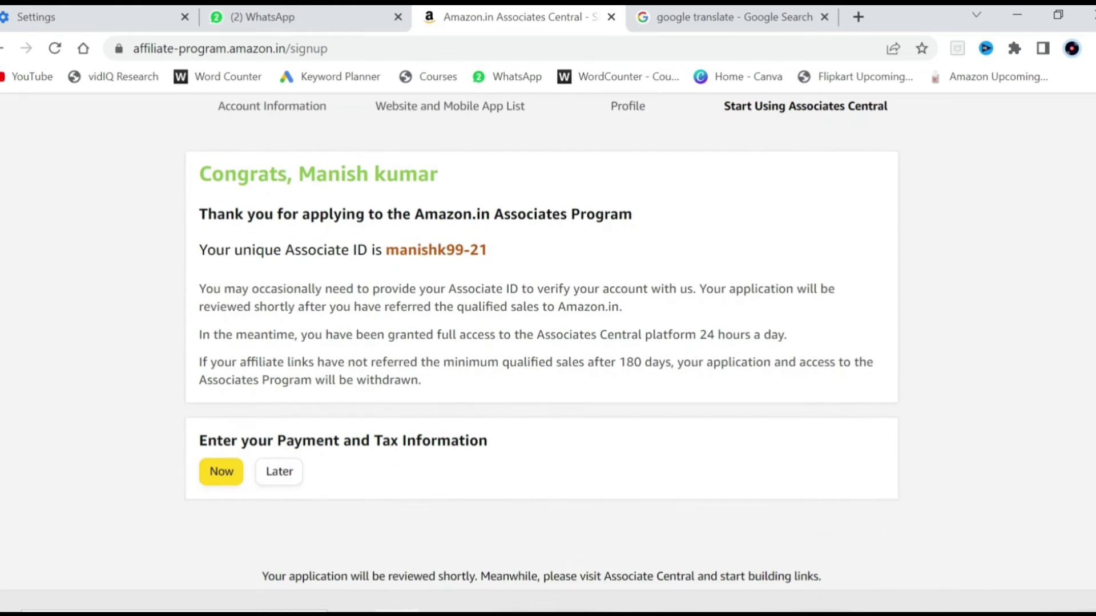
pyautogui.click(221, 471)
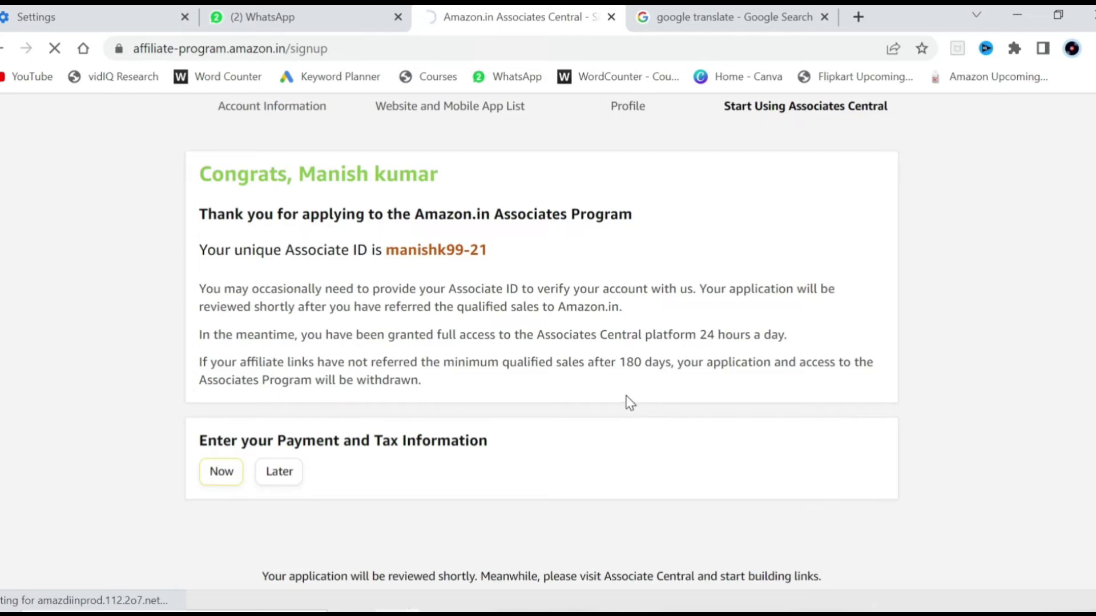
pyautogui.scroll(2, 583, 385)
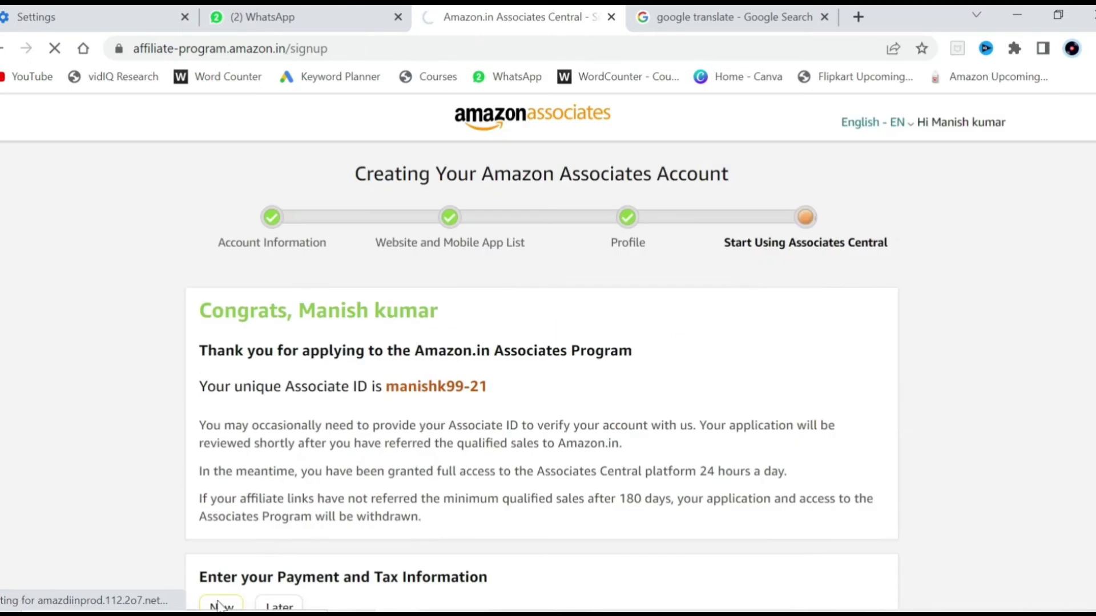
pyautogui.scroll(-3, 718, 389)
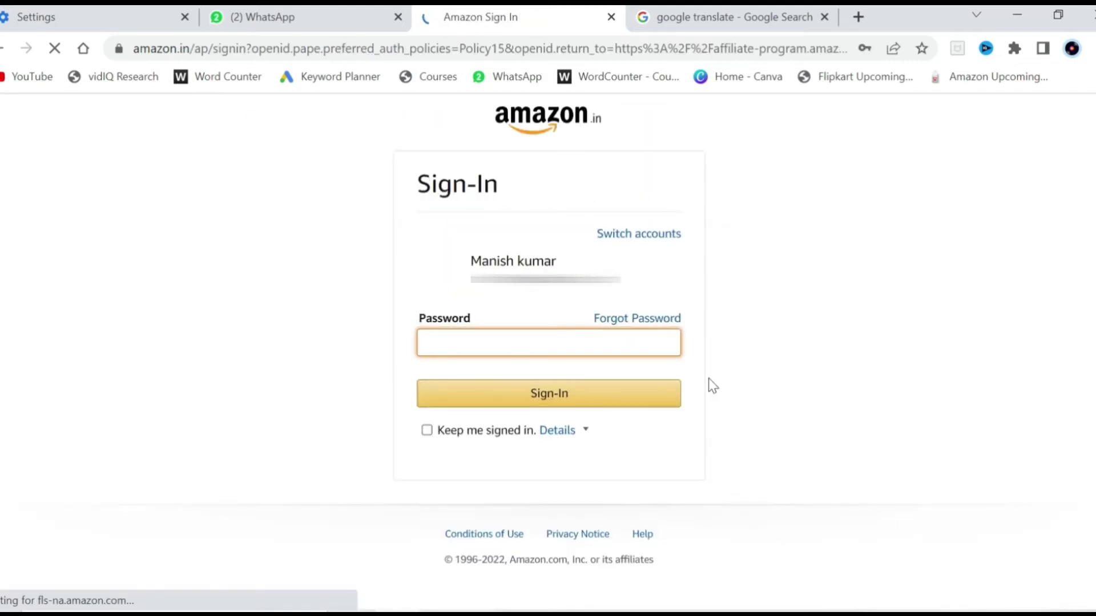
# Sign in by entering the account password and the one-time password for two-step verification.
pyautogui.click(501, 347)
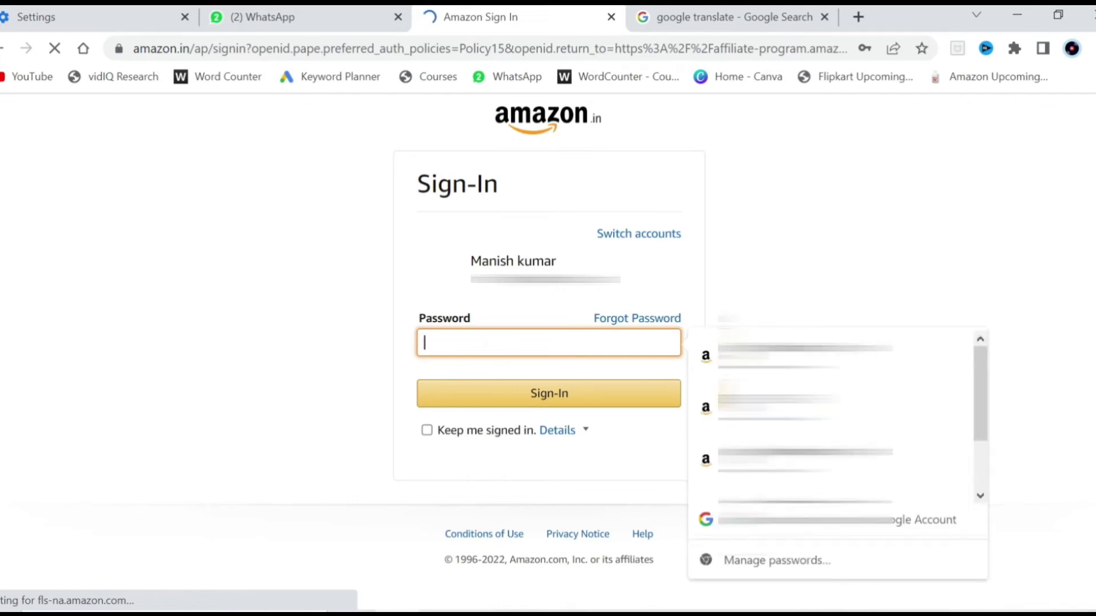
pyautogui.write('***')
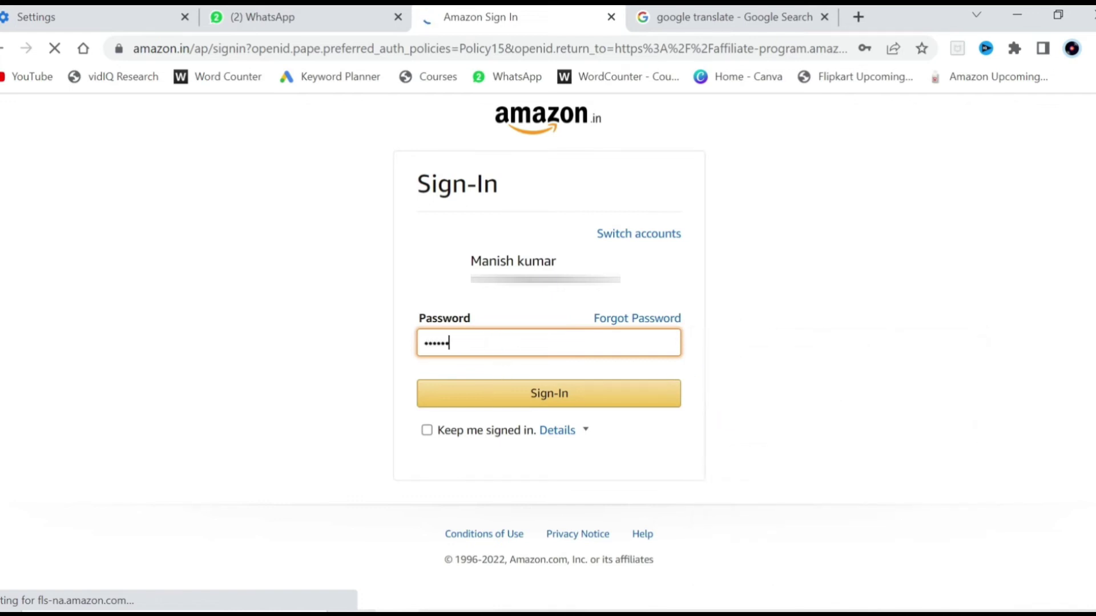
pyautogui.write('**********')
pyautogui.press('Return')
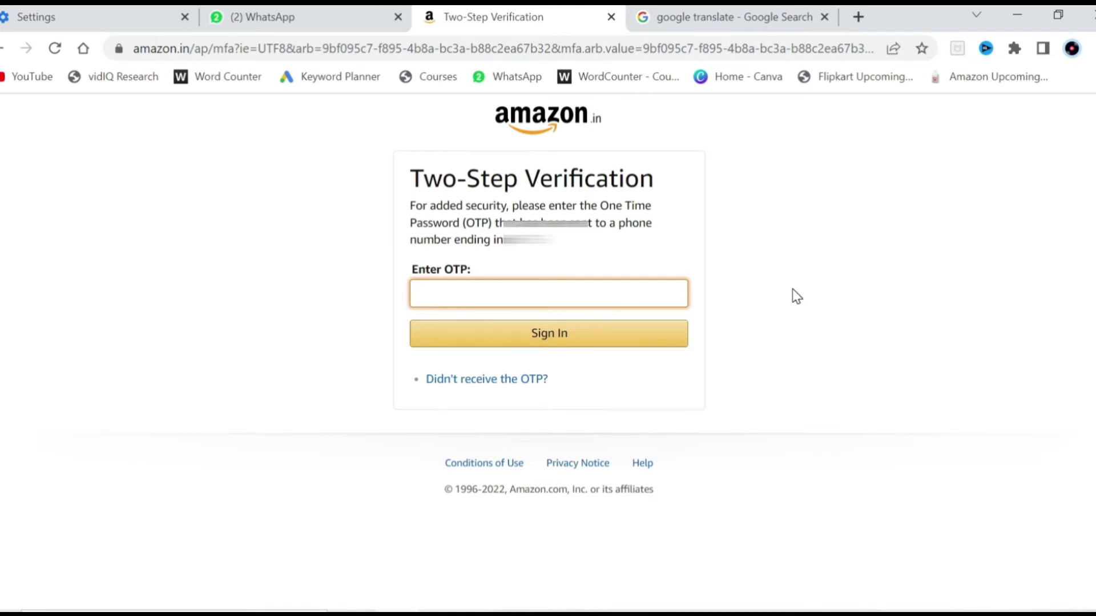
pyautogui.hotkey('ctrl', 'v')
pyautogui.press('Return')
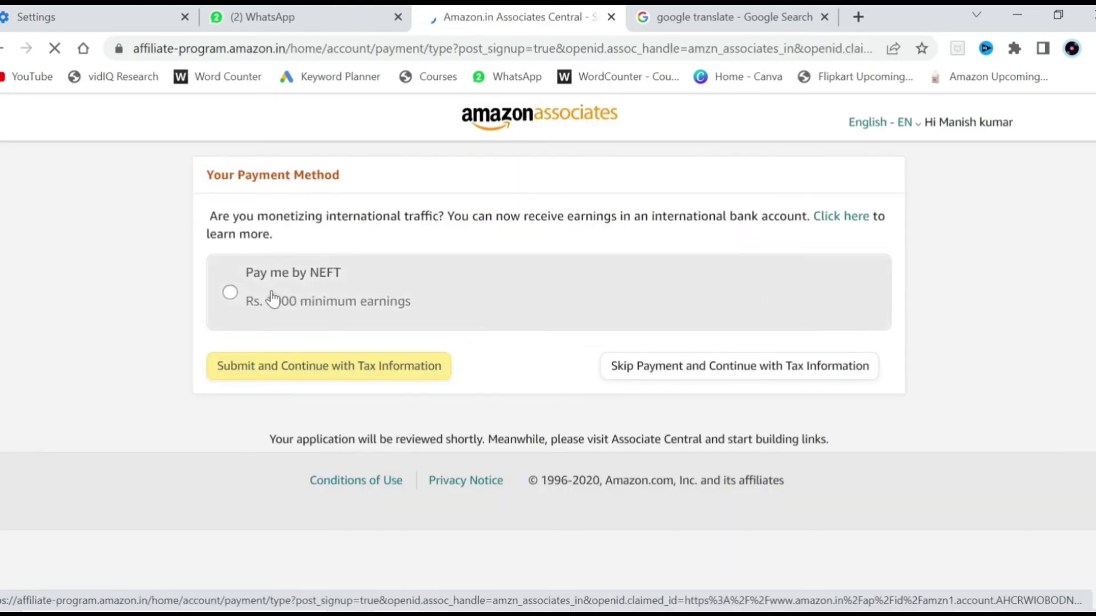
# Select payment by NEFT as the payment method and read the note about international earnings.
pyautogui.click(232, 303)
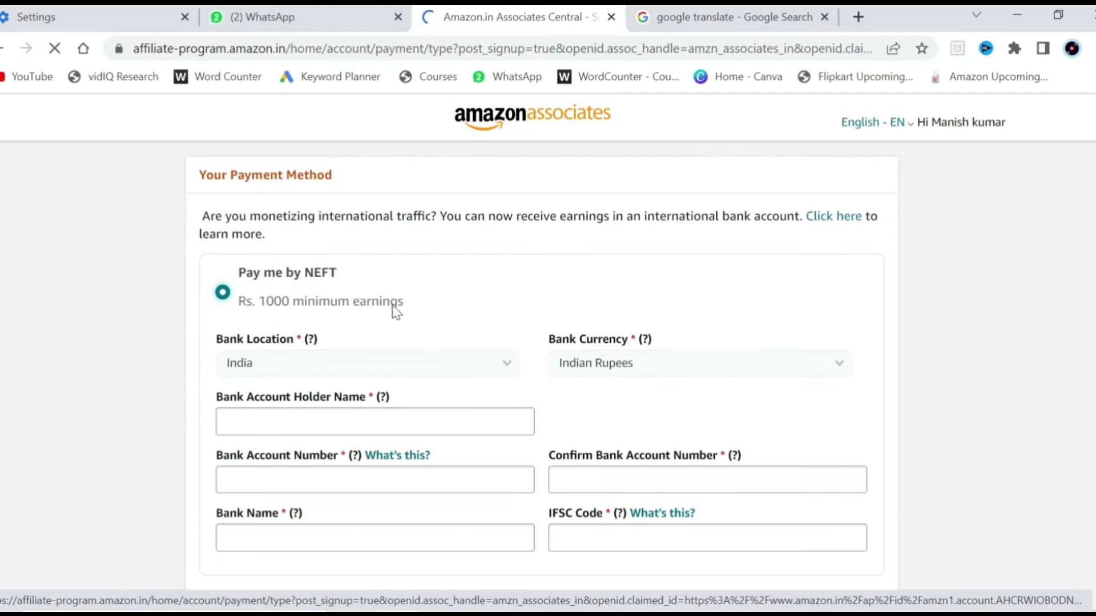
pyautogui.moveTo(199, 175); pyautogui.dragTo(345, 169)
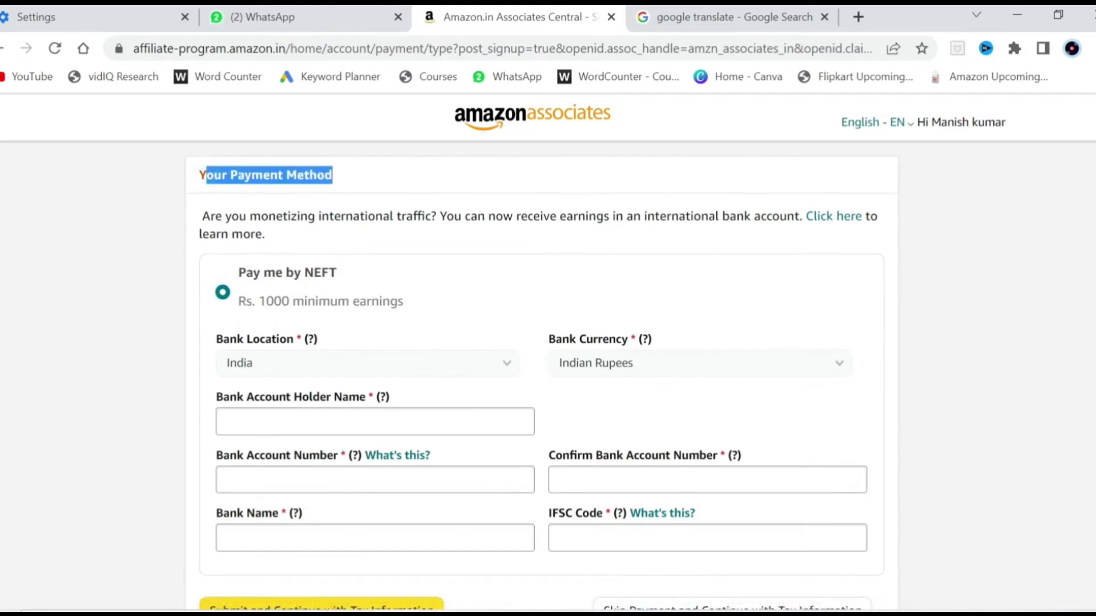
pyautogui.moveTo(197, 198); pyautogui.dragTo(886, 247)
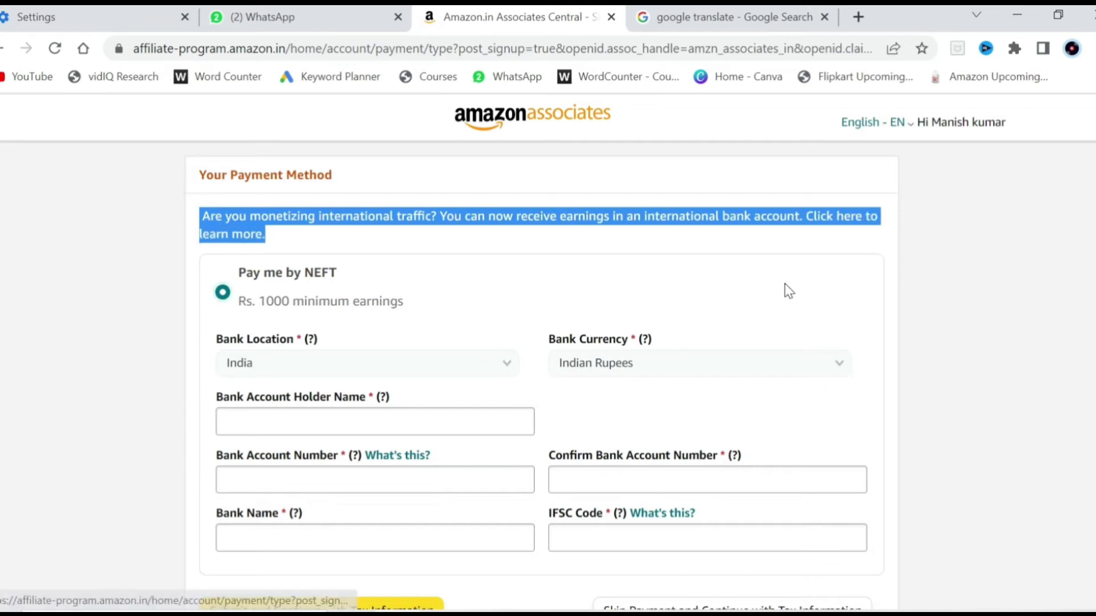
pyautogui.scroll(-2, 1078, 264)
pyautogui.scroll(-2, 749, 342)
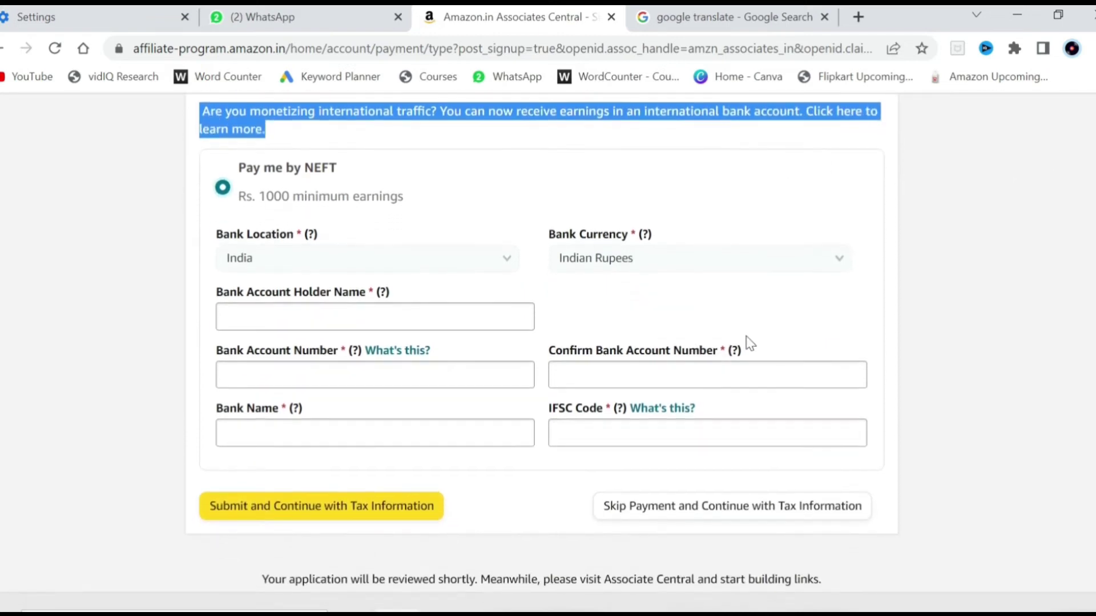
# Fill in the bank account holder's name, the account number with its confirmation, the bank name and the IFSC code.
pyautogui.click(418, 320)
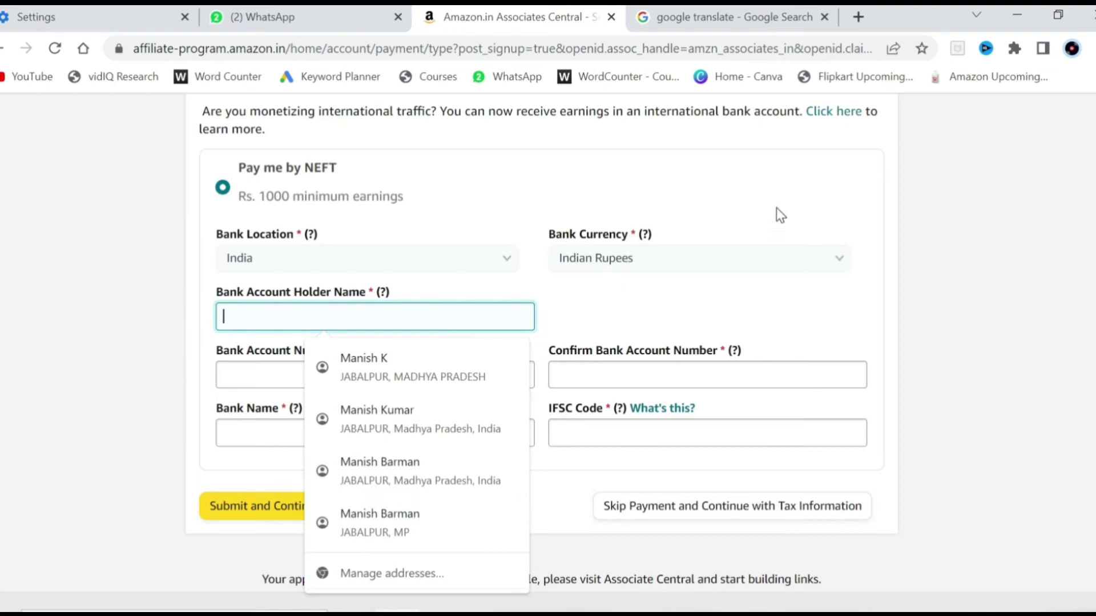
pyautogui.click(528, 344)
pyautogui.click(354, 374)
pyautogui.click(656, 170)
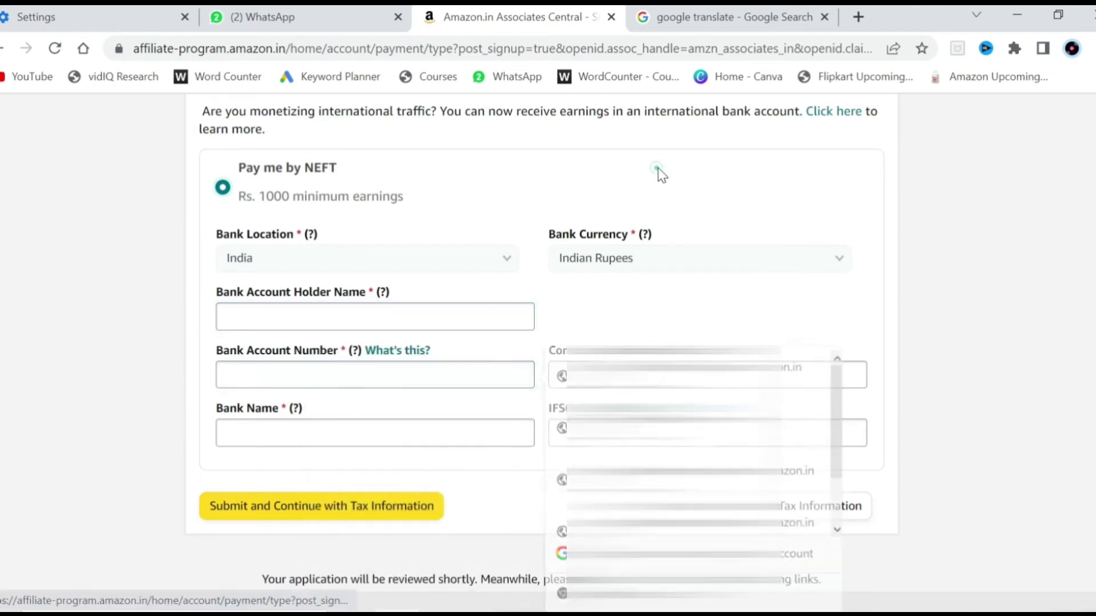
pyautogui.click(452, 423)
pyautogui.click(734, 176)
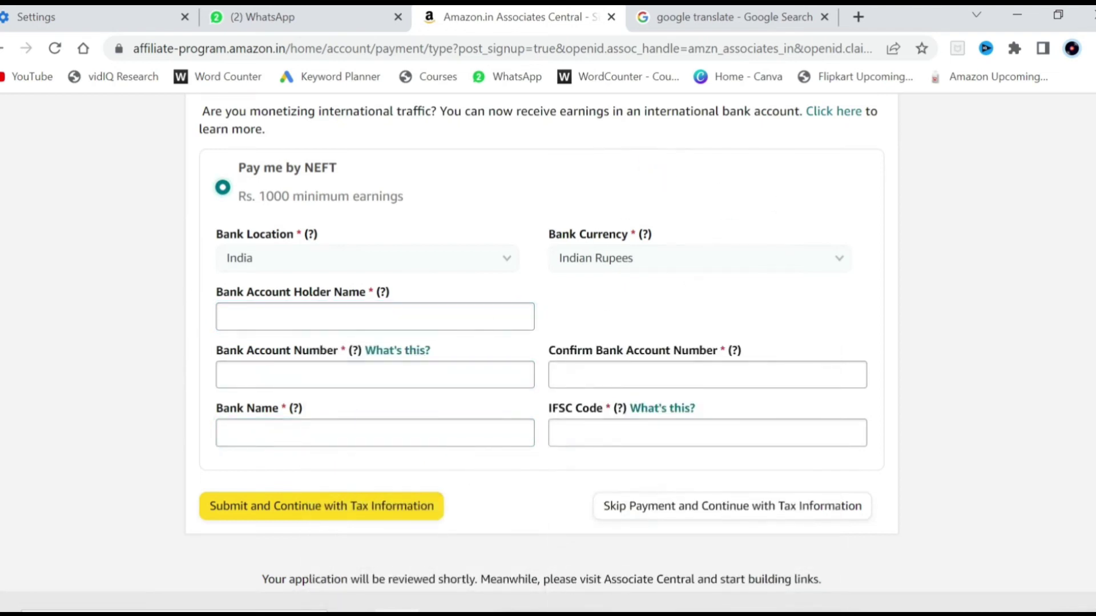
pyautogui.click(662, 380)
pyautogui.click(683, 194)
pyautogui.click(679, 433)
pyautogui.click(687, 133)
pyautogui.click(868, 609)
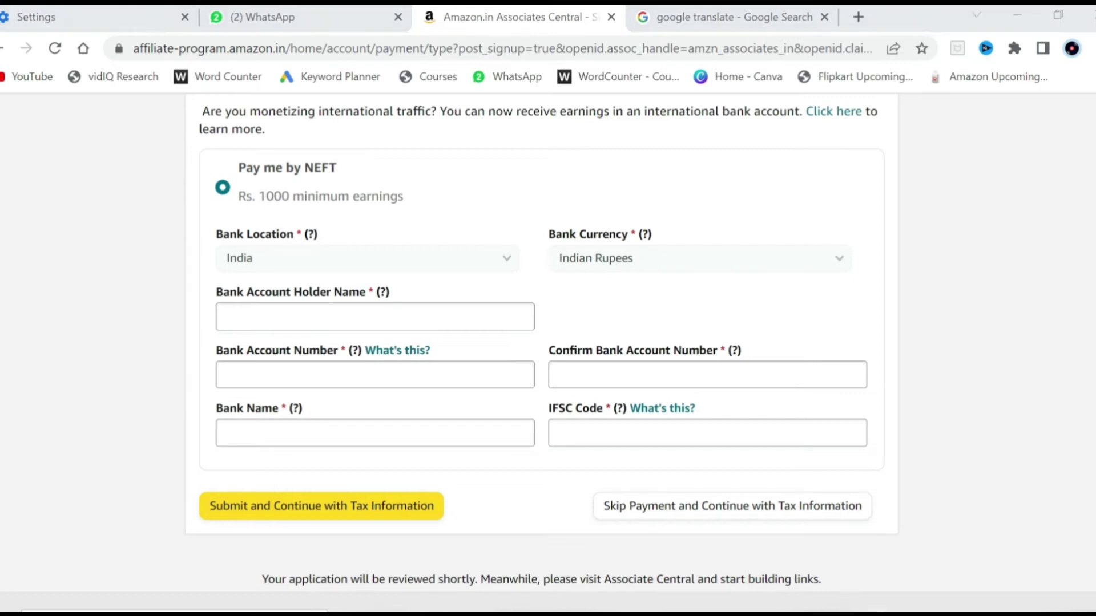
pyautogui.click(894, 592)
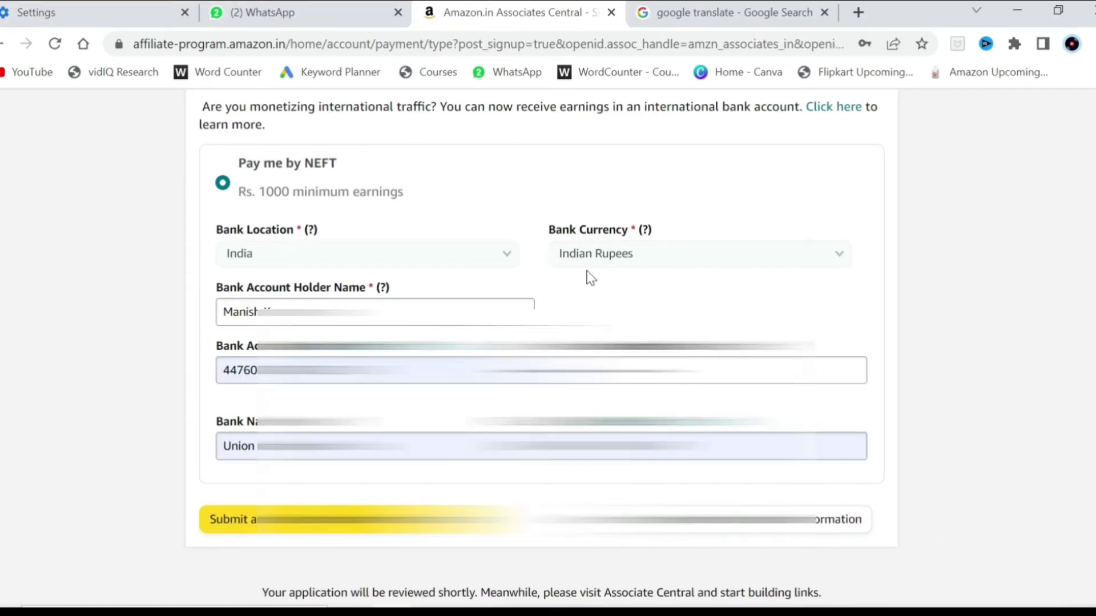
# Review the completed bank details and submit them, continuing with the tax information.
pyautogui.scroll(1, 542, 351)
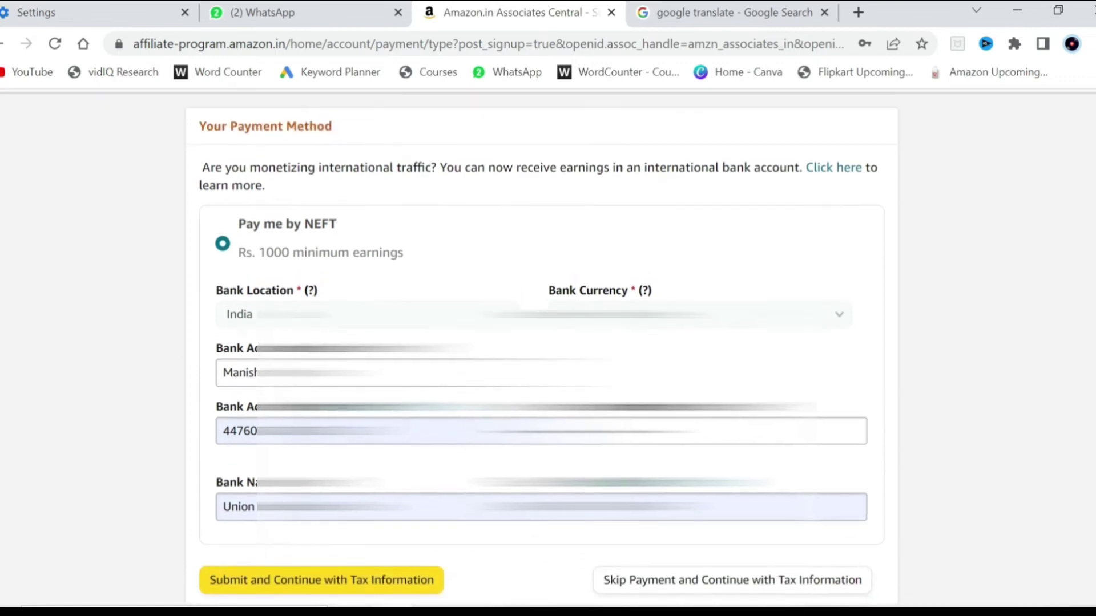
pyautogui.scroll(-1, 543, 351)
pyautogui.scroll(-1, 542, 351)
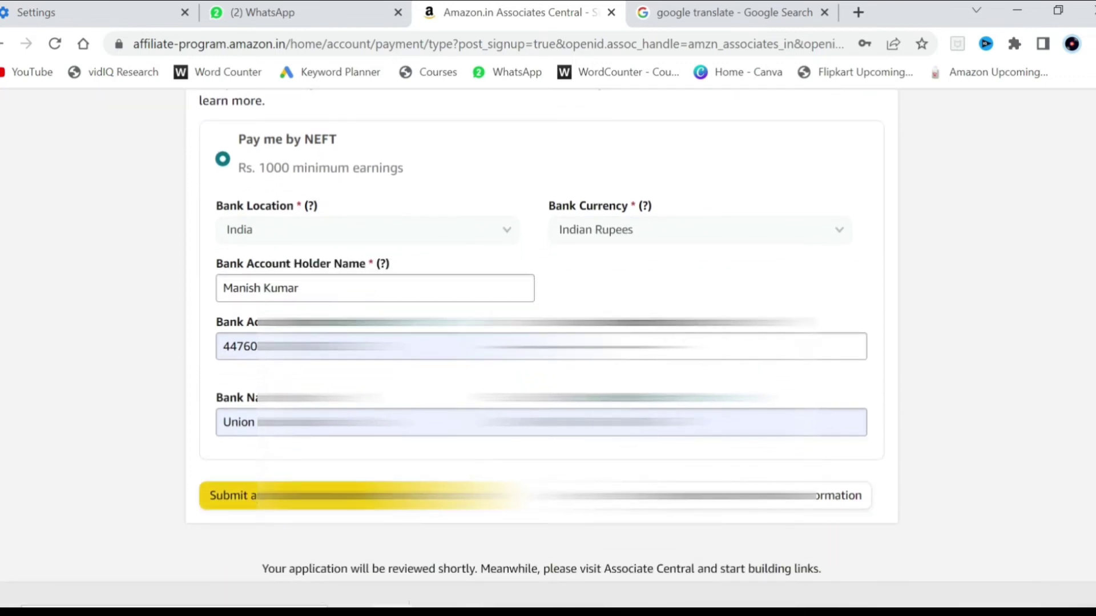
pyautogui.click(294, 498)
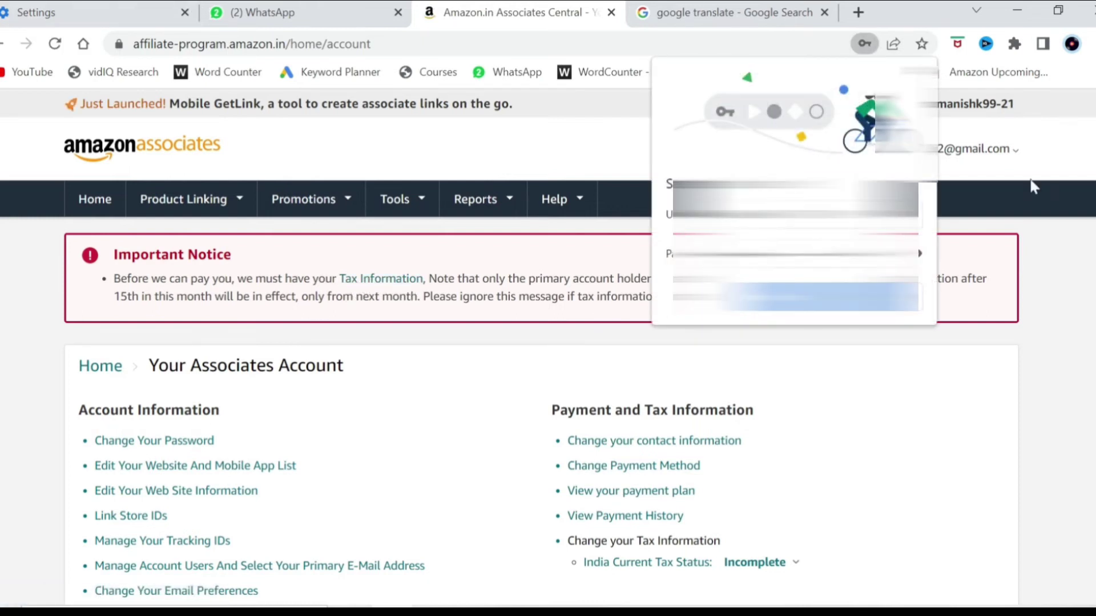
# Read the important notice about tax information and look over the account and payment options.
pyautogui.moveTo(826, 280); pyautogui.dragTo(983, 280)
pyautogui.moveTo(139, 296); pyautogui.dragTo(1093, 260)
pyautogui.scroll(-4, 548, 342)
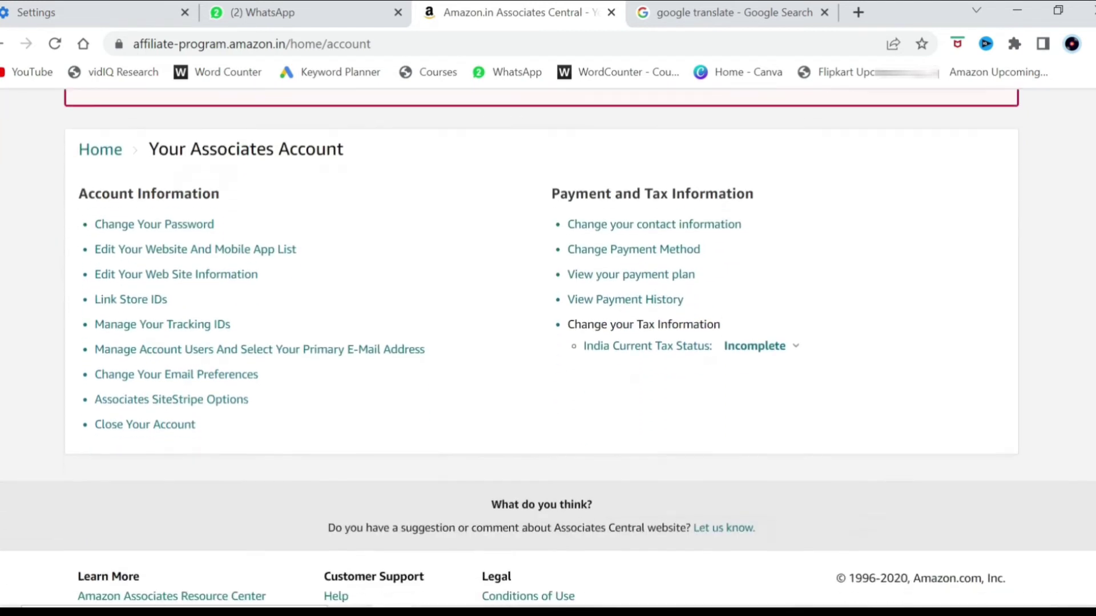
# Go to the Associates home page and open the Dell MS116 mouse from the recommended products.
pyautogui.click(100, 147)
pyautogui.scroll(-12, 548, 343)
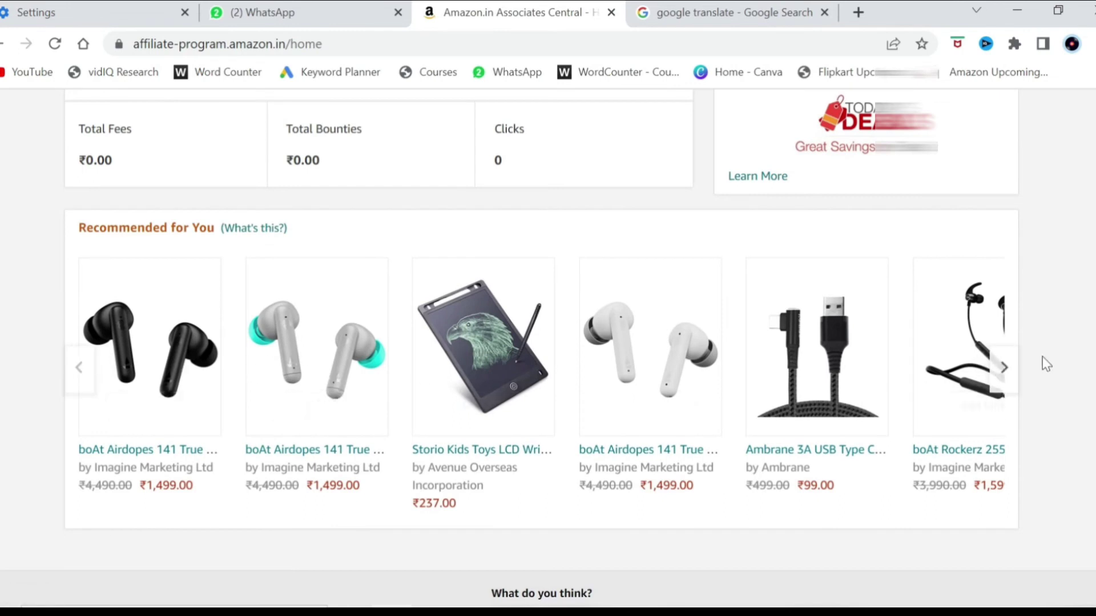
pyautogui.click(998, 367)
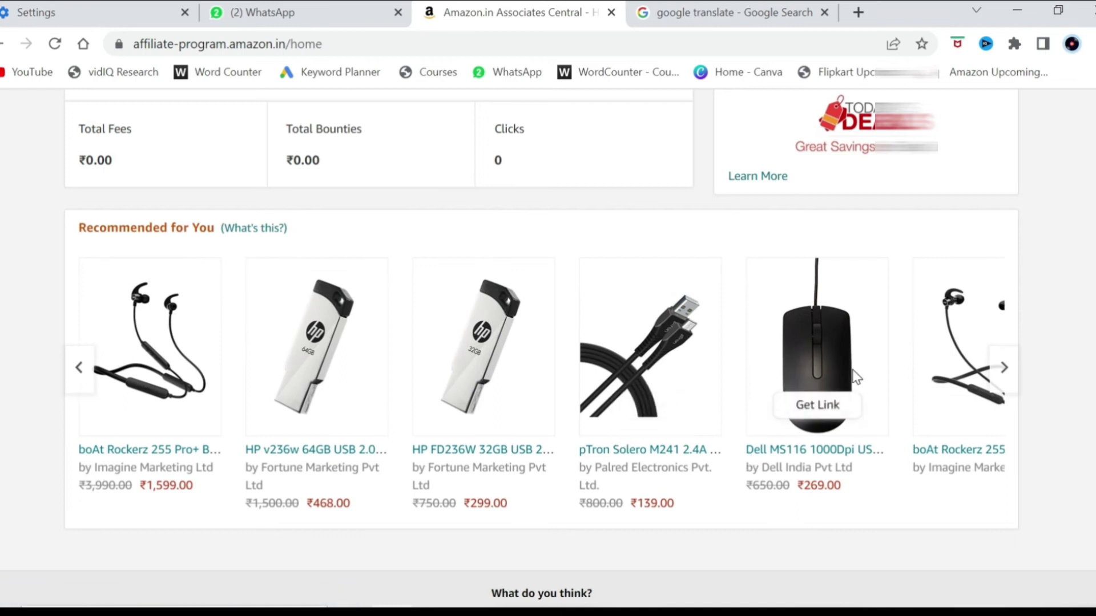
pyautogui.click(817, 450)
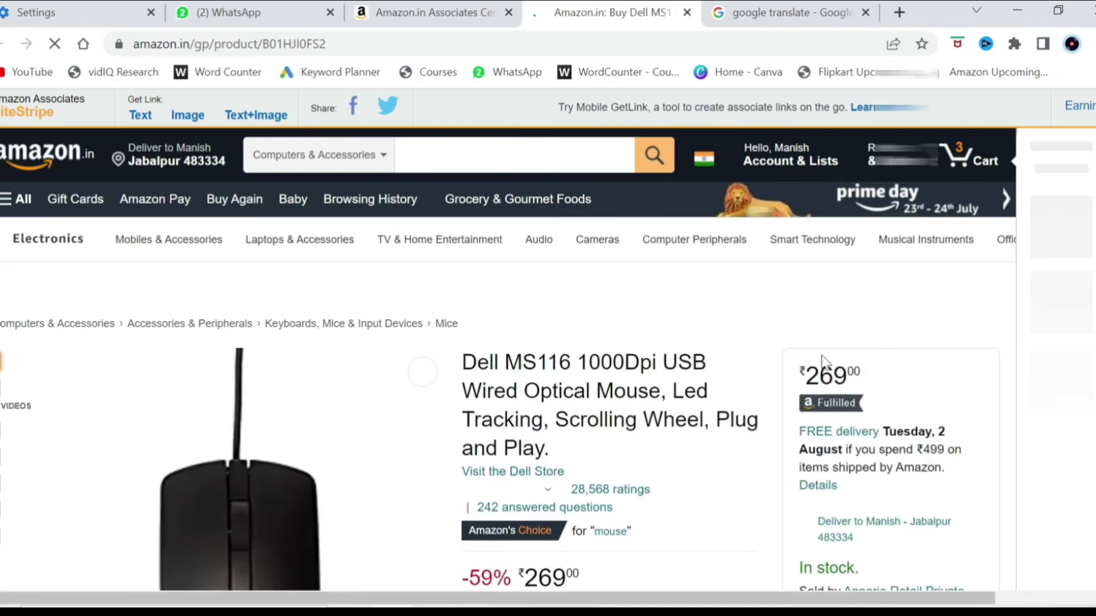
# Look over the Dell MS116 mouse page and generate a SiteStripe text link to it.
pyautogui.scroll(-15, 548, 343)
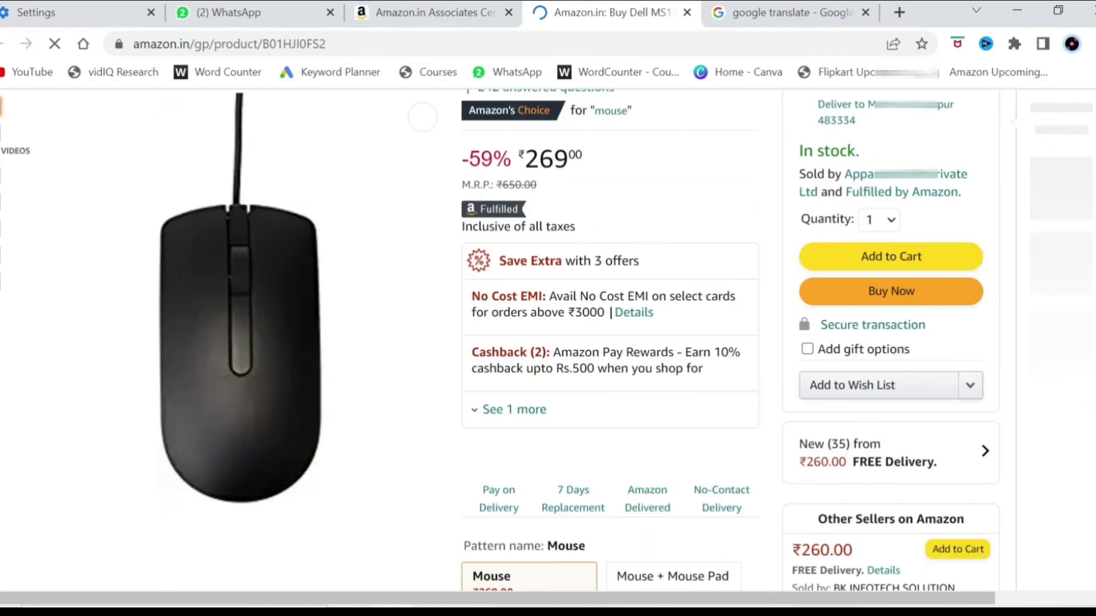
pyautogui.scroll(-15, 500, 340)
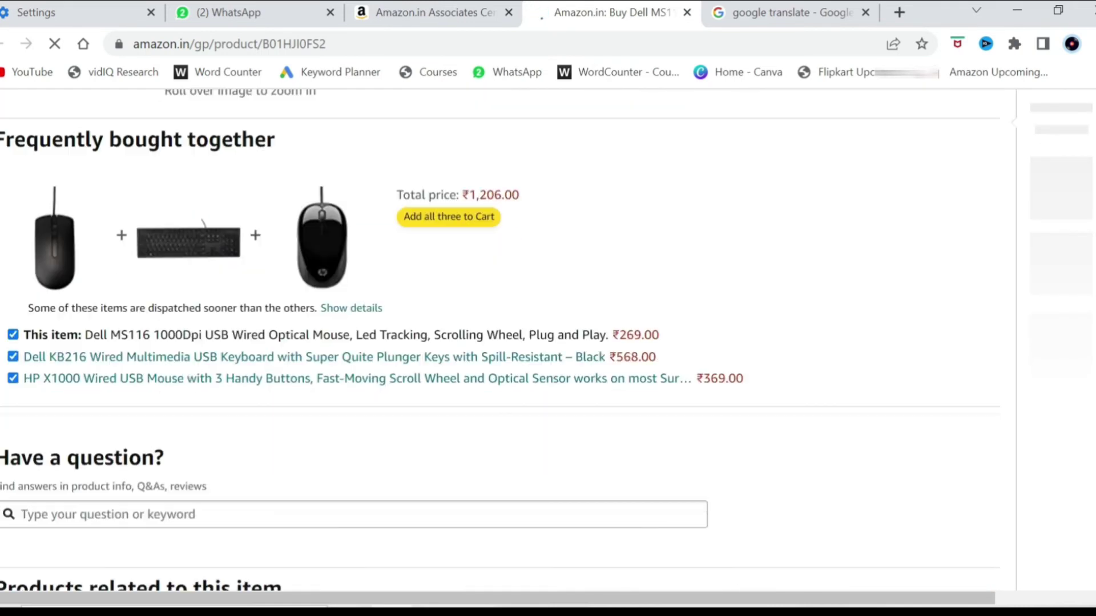
pyautogui.scroll(20, 508, 341)
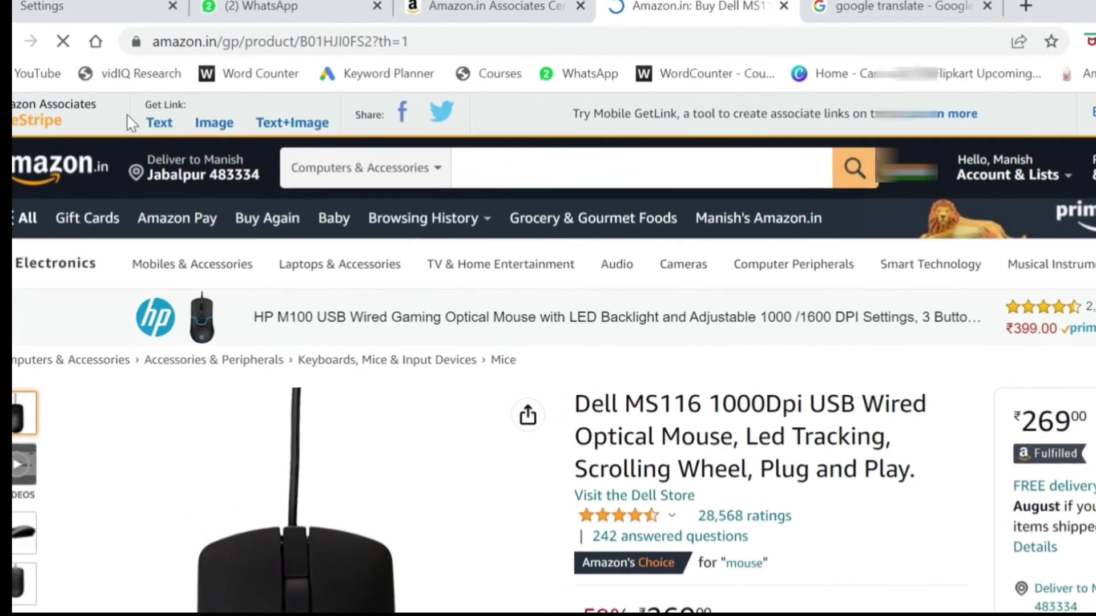
pyautogui.moveTo(108, 108); pyautogui.dragTo(19, 114)
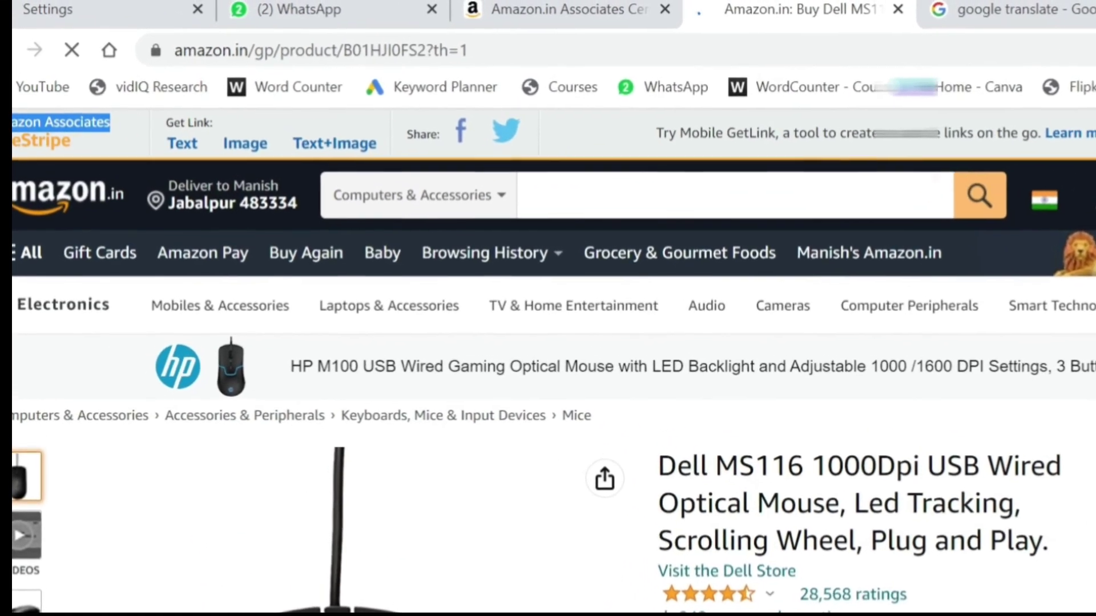
pyautogui.click(232, 125)
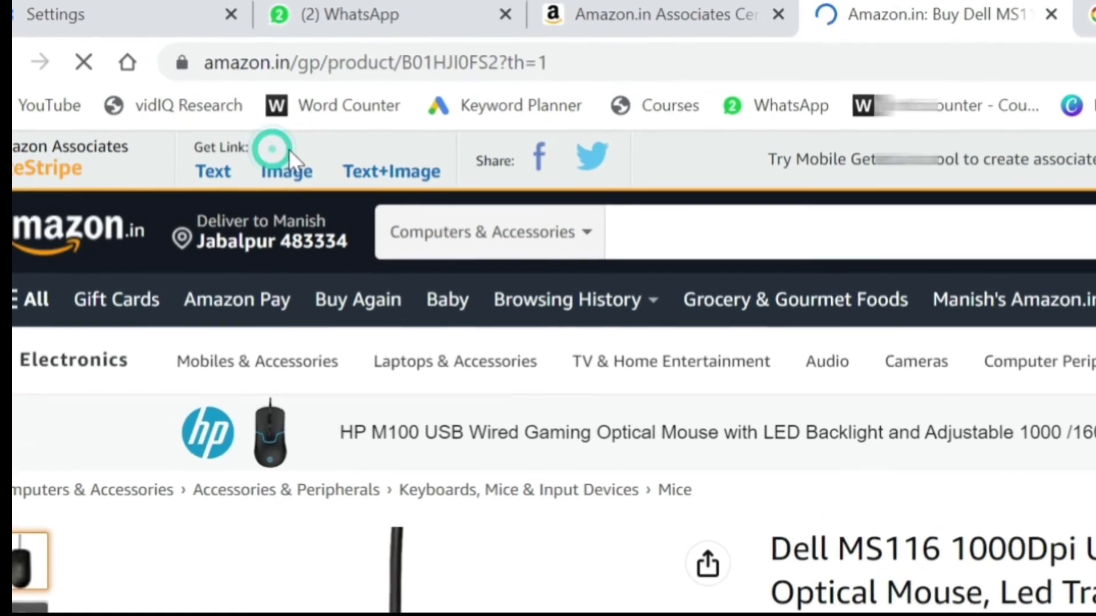
pyautogui.click(214, 172)
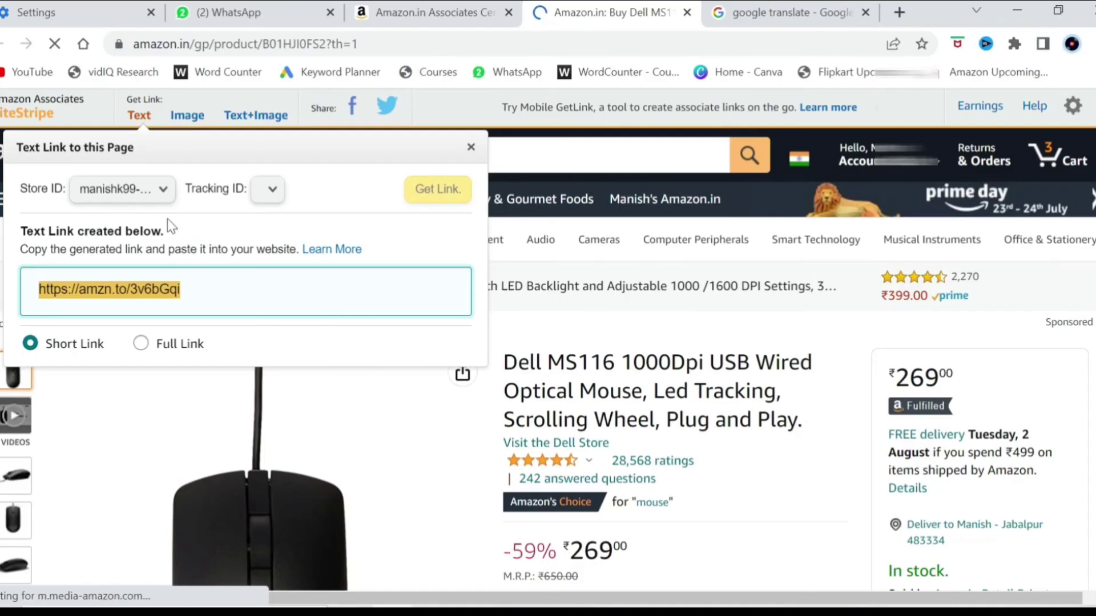
# Check the tracking ID and link format options, keep Short Link, and copy the generated affiliate link.
pyautogui.click(268, 190)
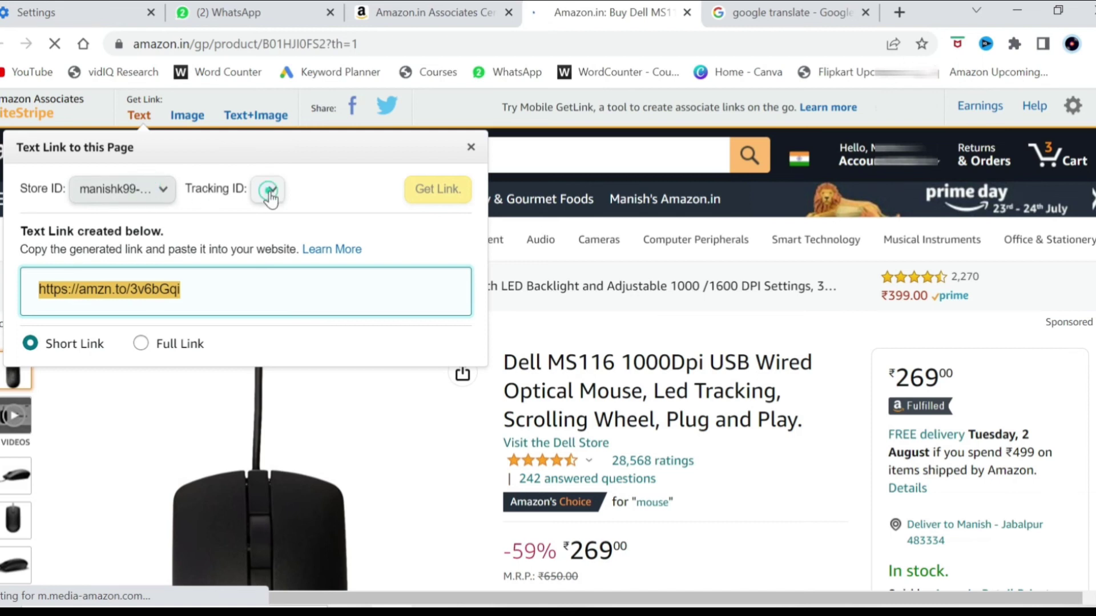
pyautogui.click(139, 289)
pyautogui.click(177, 289)
pyautogui.click(141, 343)
pyautogui.click(28, 343)
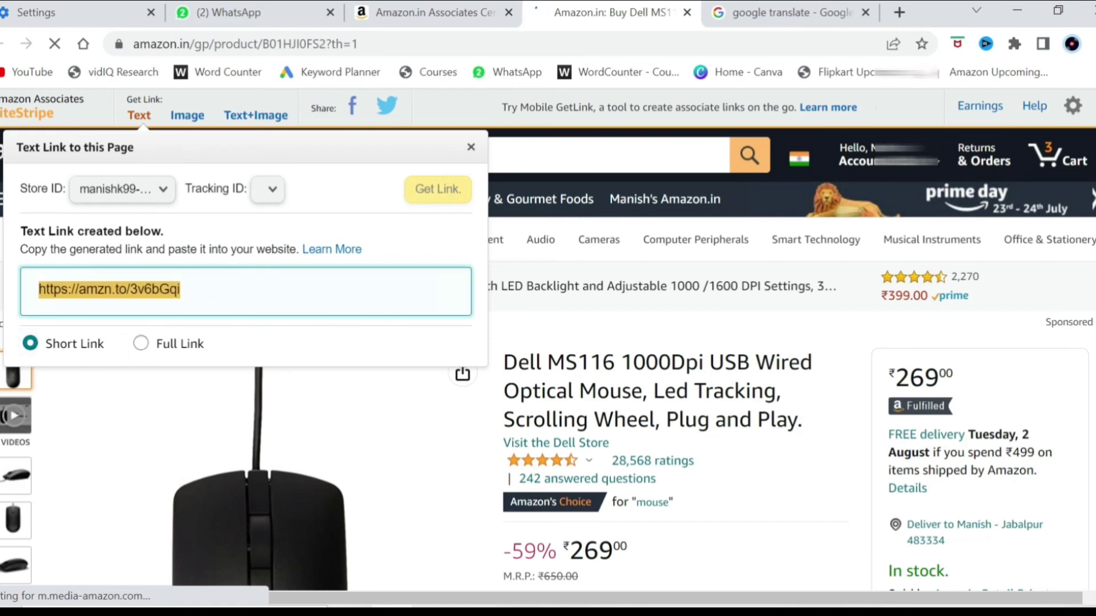
pyautogui.click(147, 294)
pyautogui.moveTo(197, 295); pyautogui.dragTo(38, 290)
pyautogui.rightClick(61, 288)
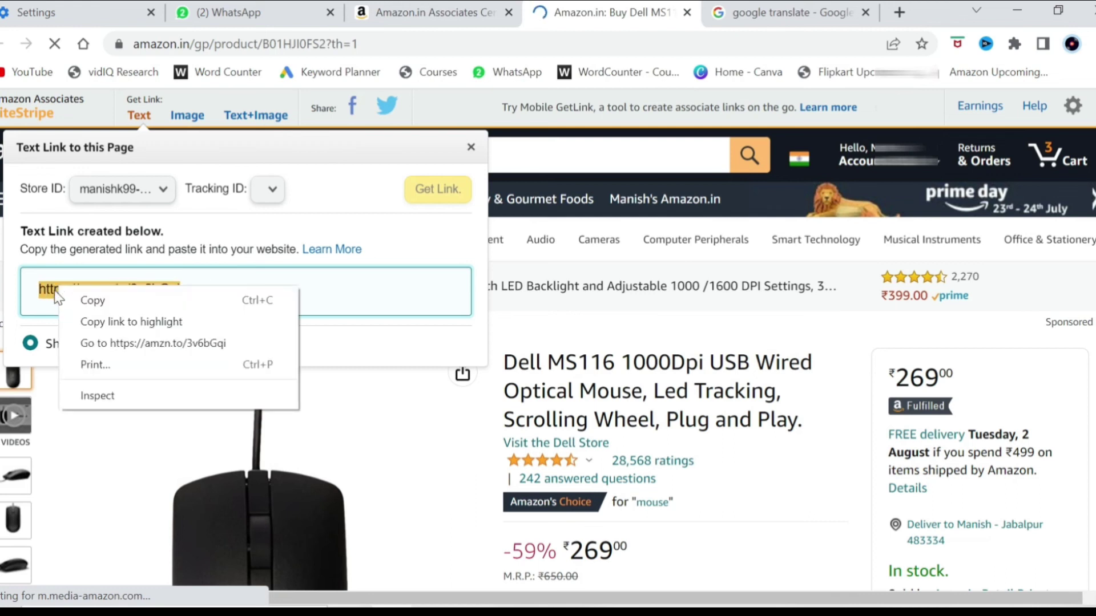
pyautogui.click(88, 300)
# Switch to WhatsApp and send the copied affiliate link in the open self chat.
pyautogui.click(226, 8)
pyautogui.click(513, 574)
pyautogui.hotkey('ctrl', 'v')
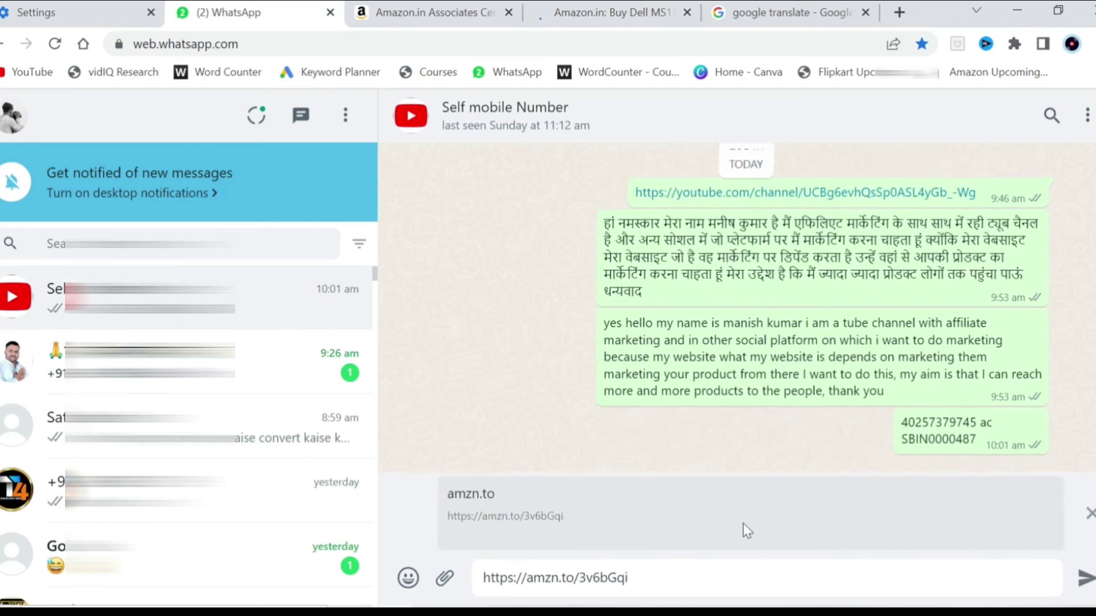
pyautogui.press('Return')
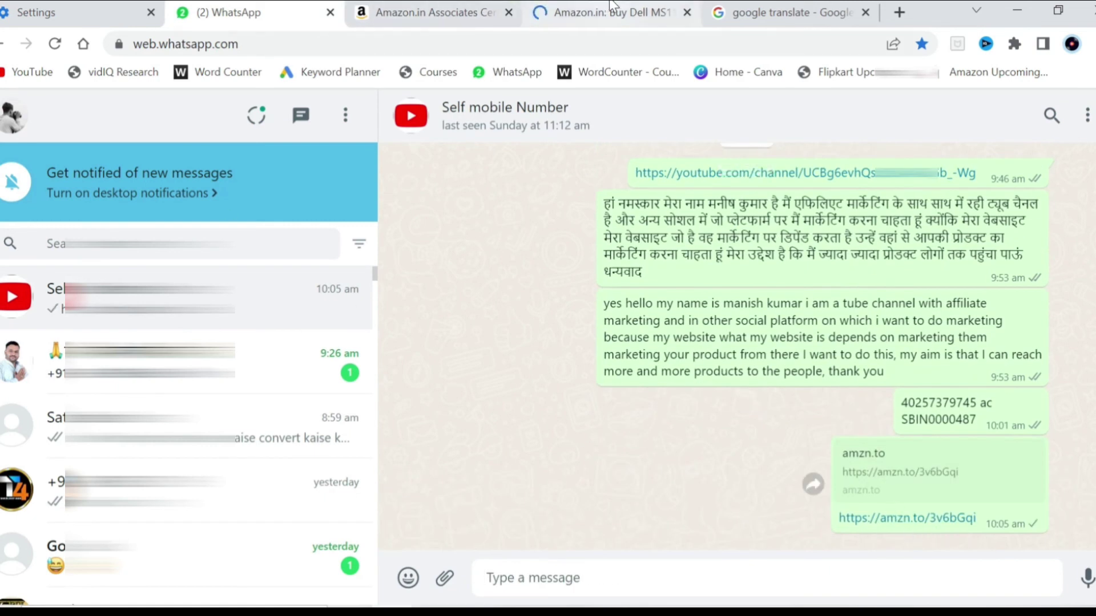
# Return to the Dell MS116 mouse page on Amazon.in, close its text link box and look over the page.
pyautogui.click(611, 12)
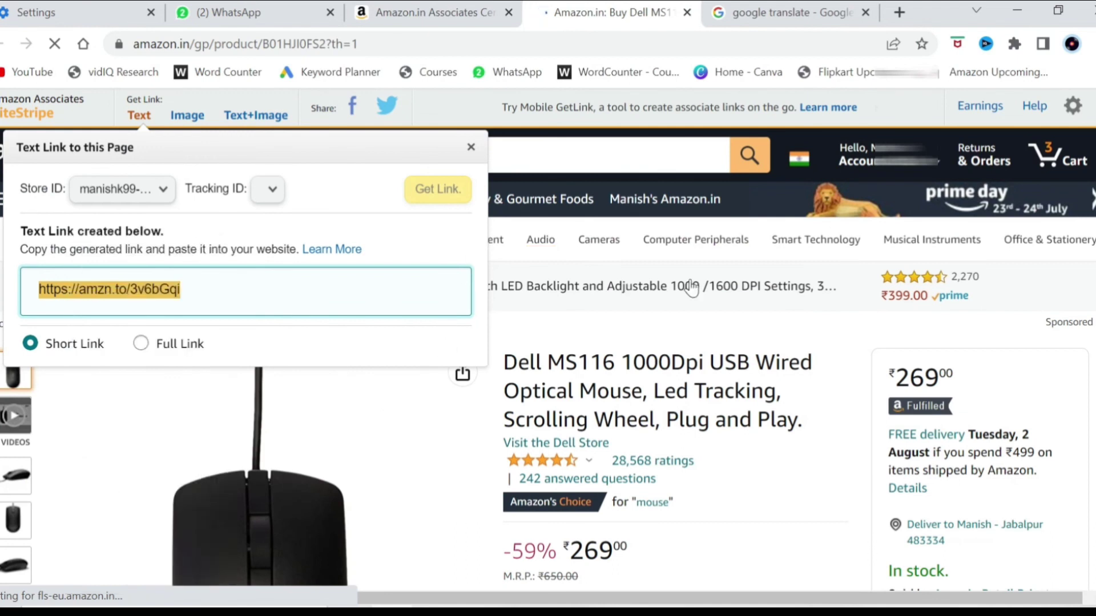
pyautogui.click(739, 198)
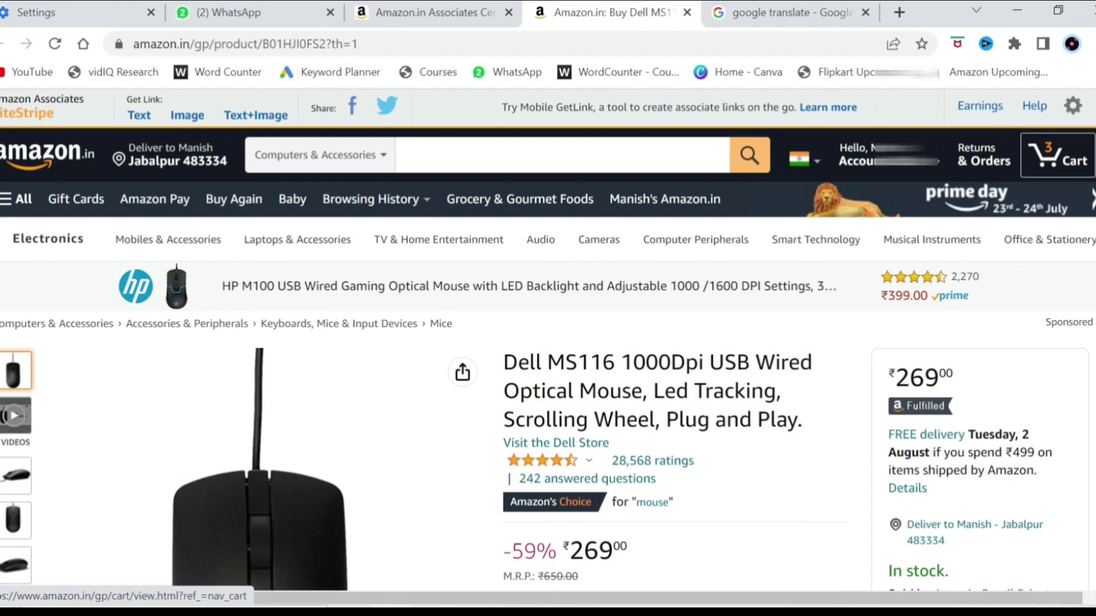
pyautogui.scroll(-6, 1056, 157)
pyautogui.scroll(-3, 548, 341)
pyautogui.scroll(9, 548, 341)
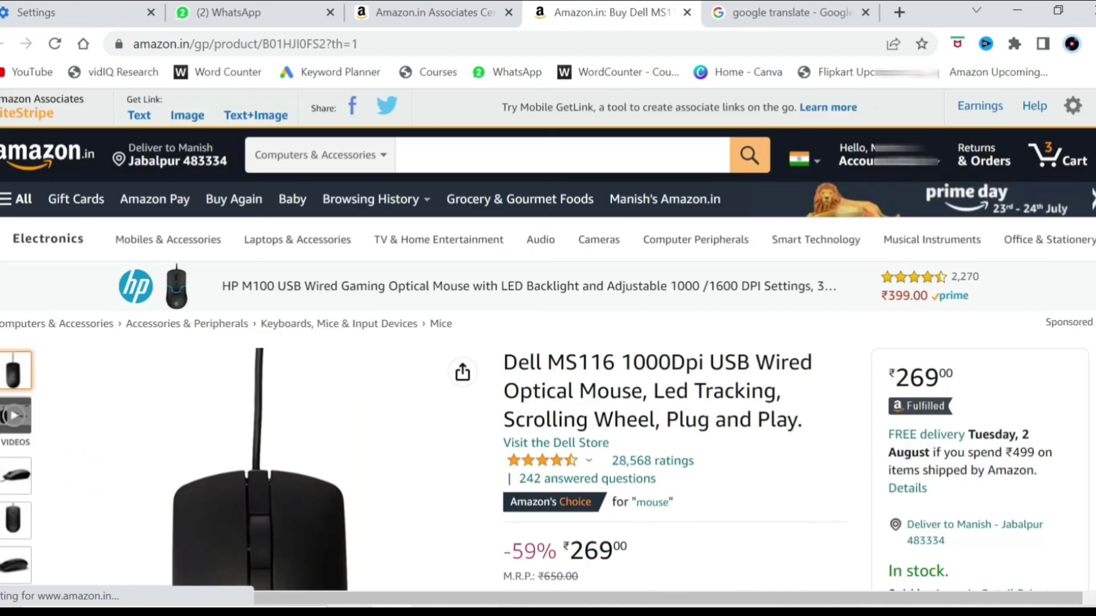
pyautogui.click(432, 12)
pyautogui.hotkey('ctrl', 'Tab')
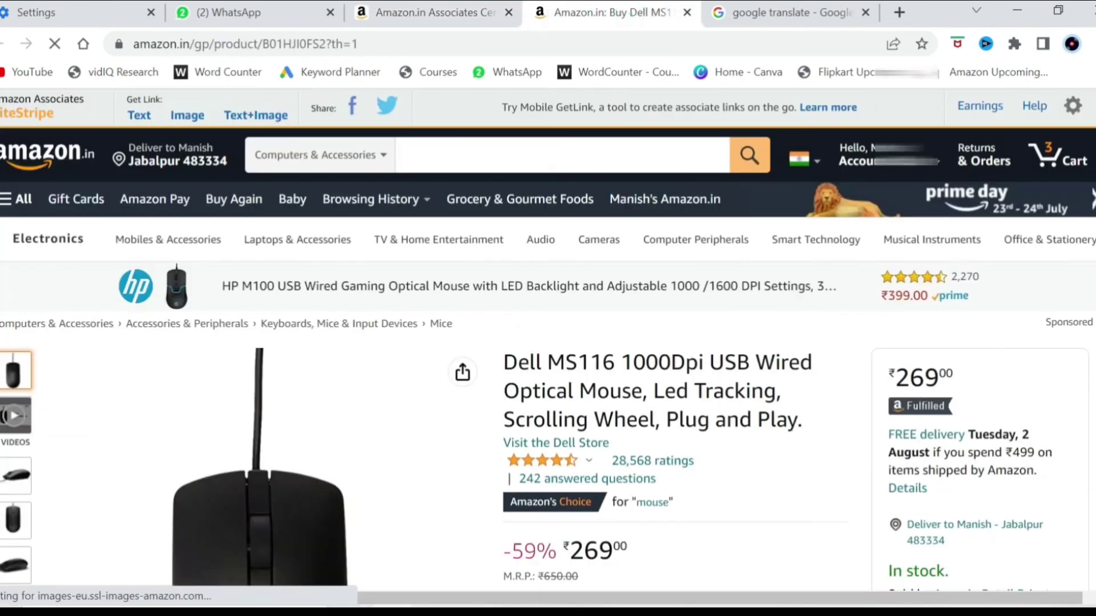
# Search Amazon.in for "mobile" and open the Samsung Galaxy M52 5G (ICY Blue, 6GB RAM, 128GB Storage) listing.
pyautogui.click(433, 149)
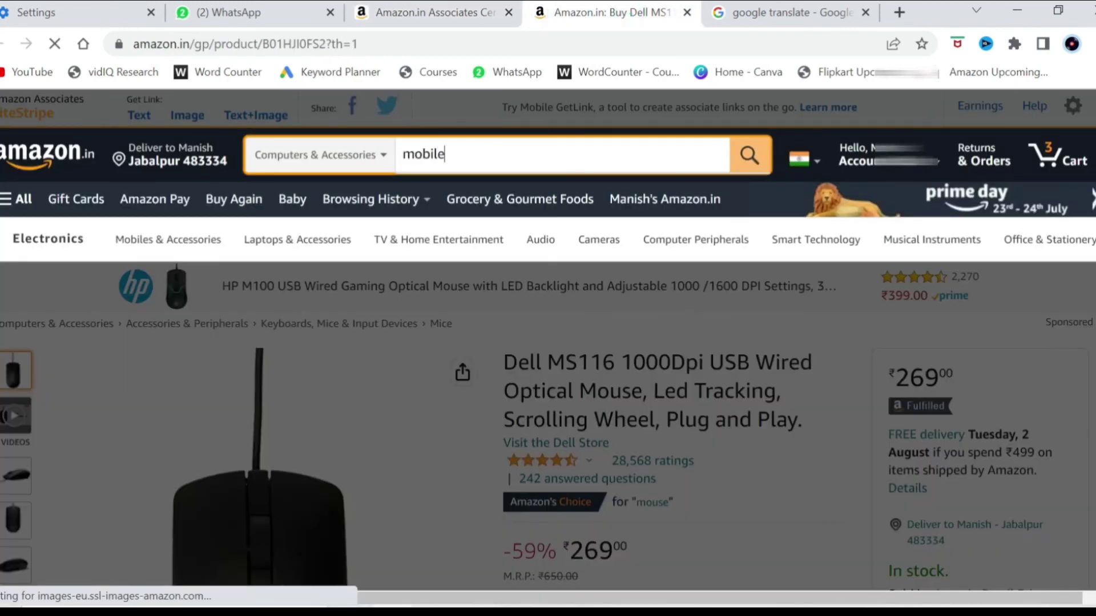
pyautogui.press('Return')
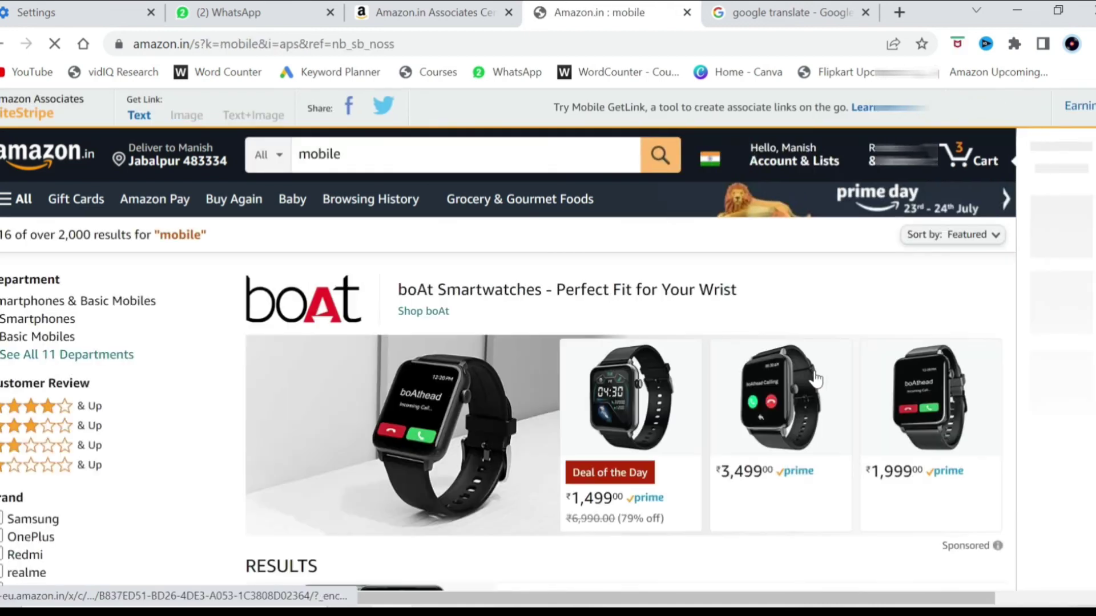
pyautogui.scroll(-6, 548, 342)
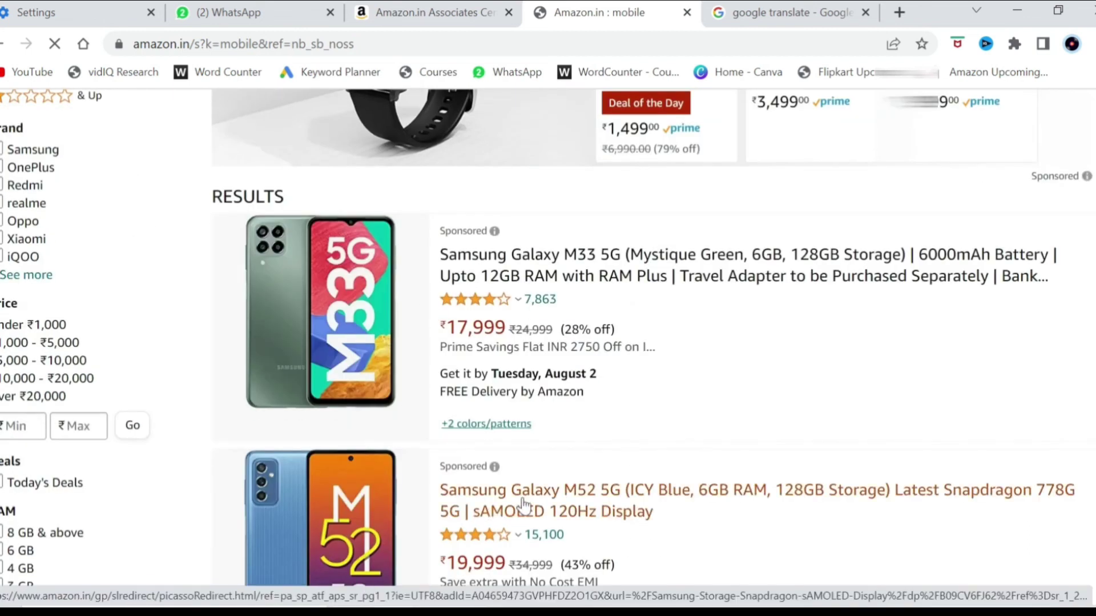
pyautogui.click(591, 489)
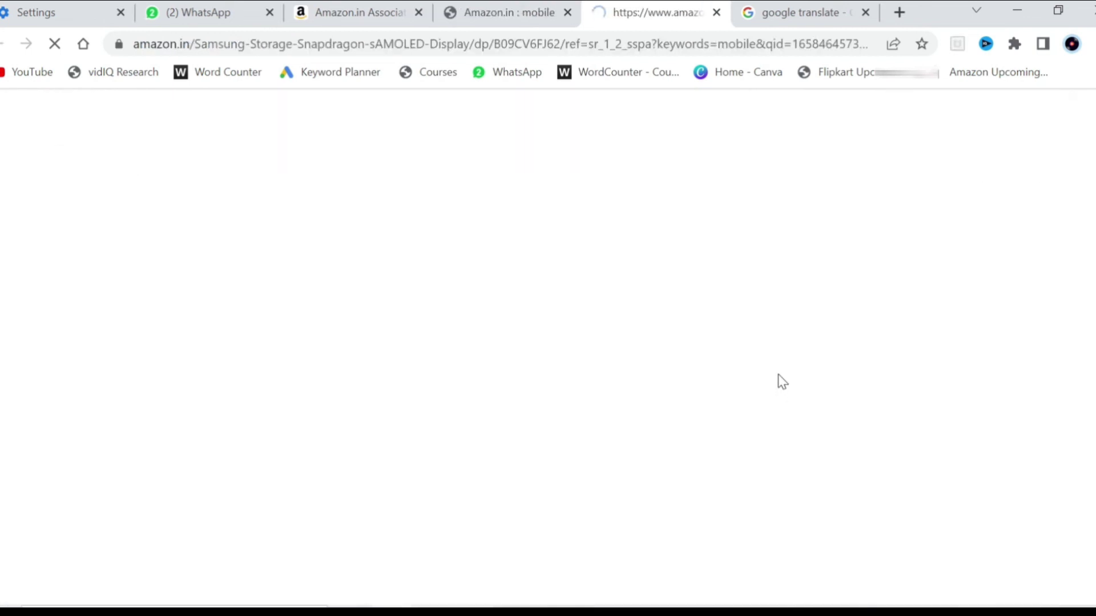
# Generate a SiteStripe text link to the Samsung Galaxy M52 5G page, copy the short link and close the link box.
pyautogui.click(144, 117)
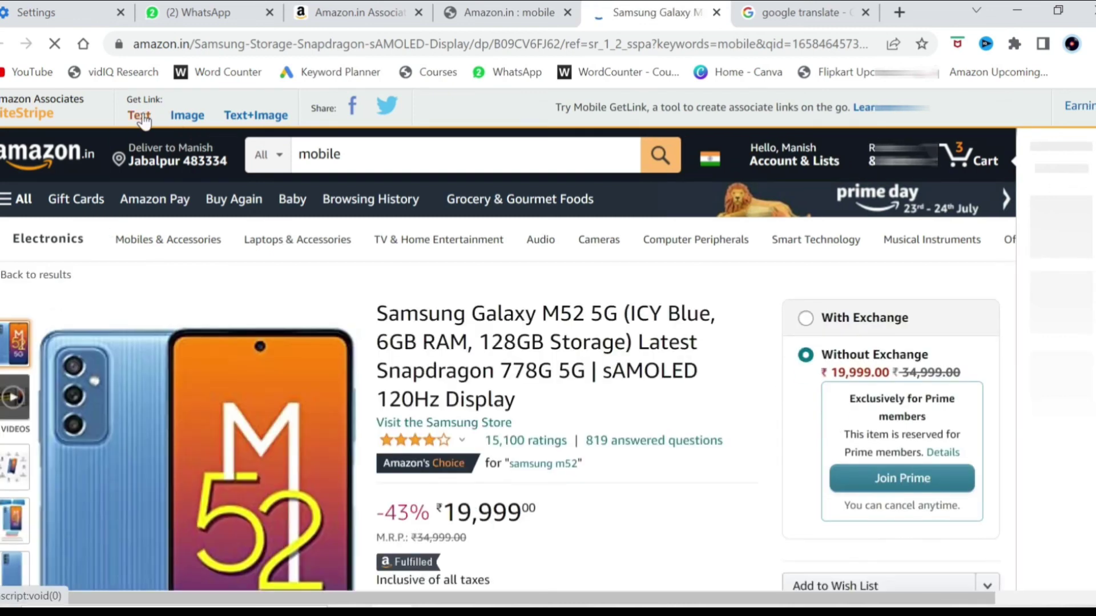
pyautogui.click(128, 114)
pyautogui.click(128, 114)
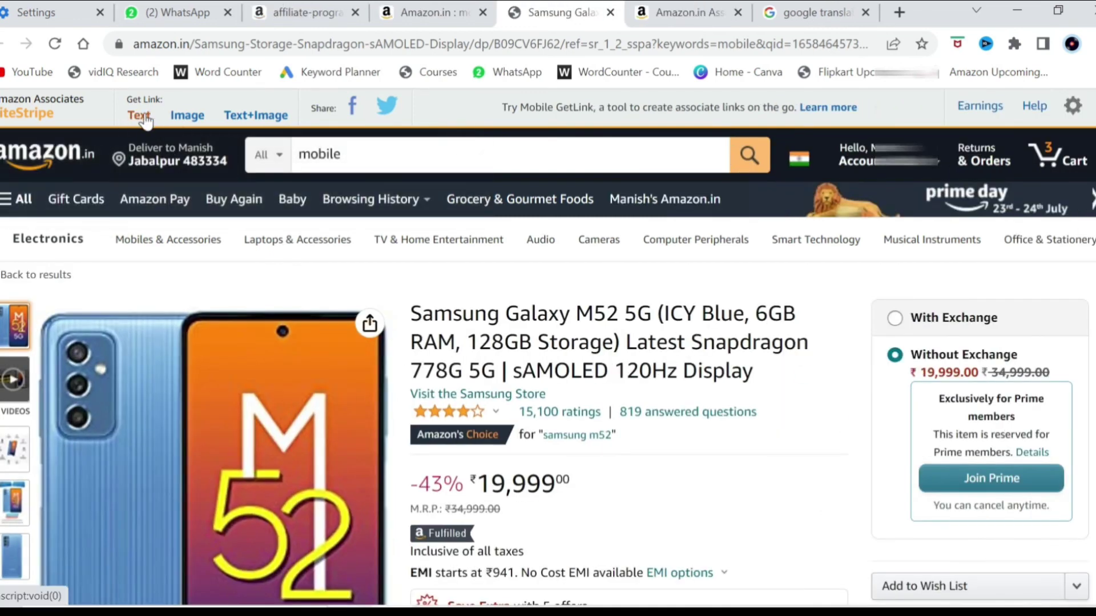
pyautogui.click(229, 295)
pyautogui.click(244, 294)
pyautogui.click(223, 288)
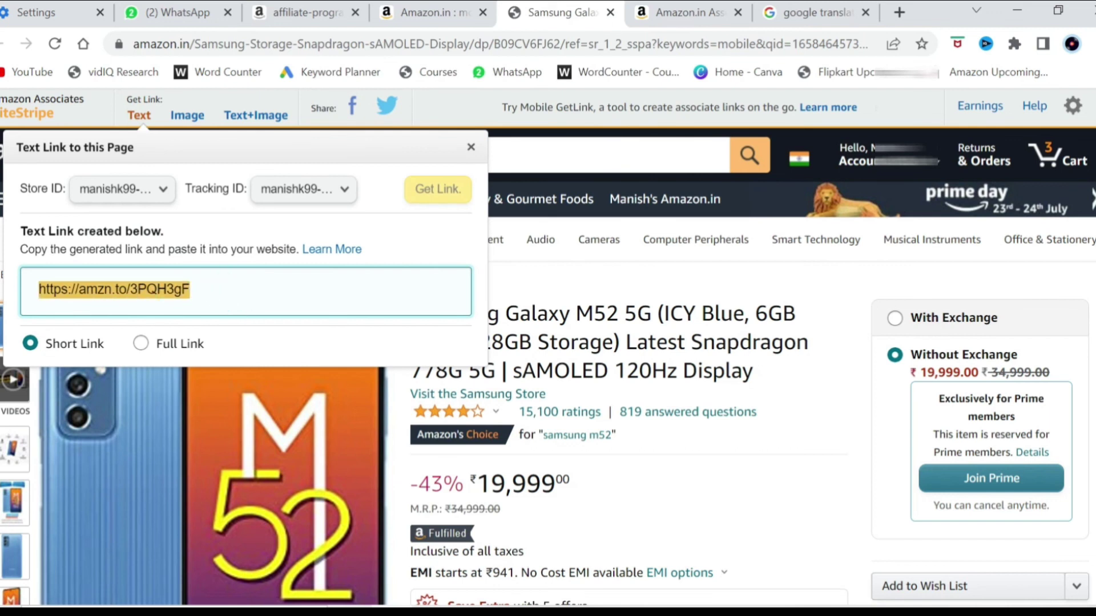
pyautogui.rightClick(70, 289)
pyautogui.click(109, 303)
pyautogui.click(216, 289)
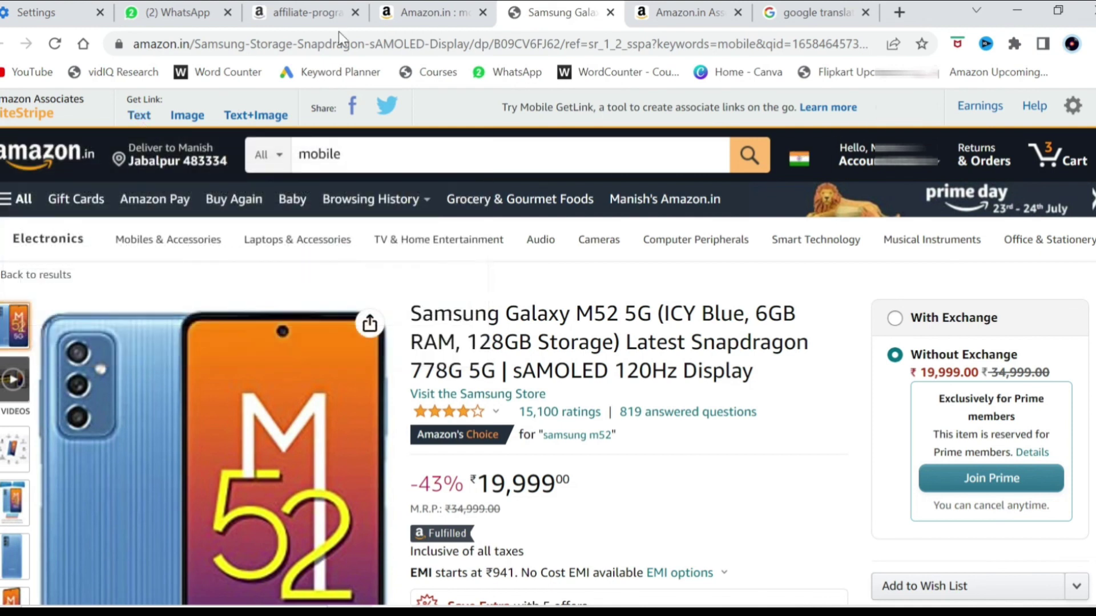
# Go back to Associates Central and examine the account's payment history, including its transactions table and unpaid balance.
pyautogui.click(311, 12)
pyautogui.click(964, 157)
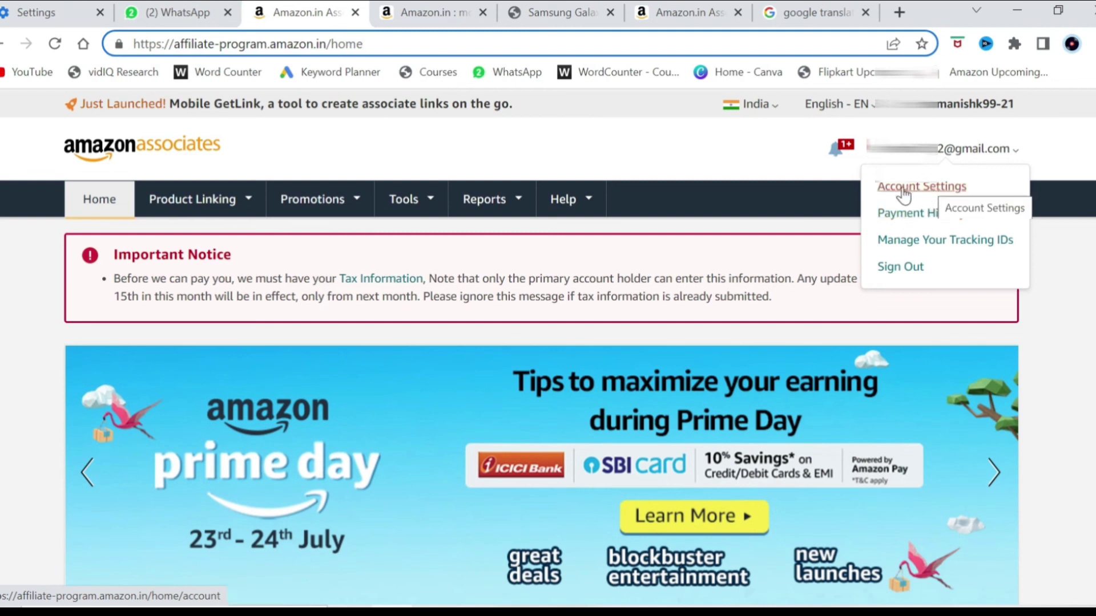
pyautogui.click(935, 218)
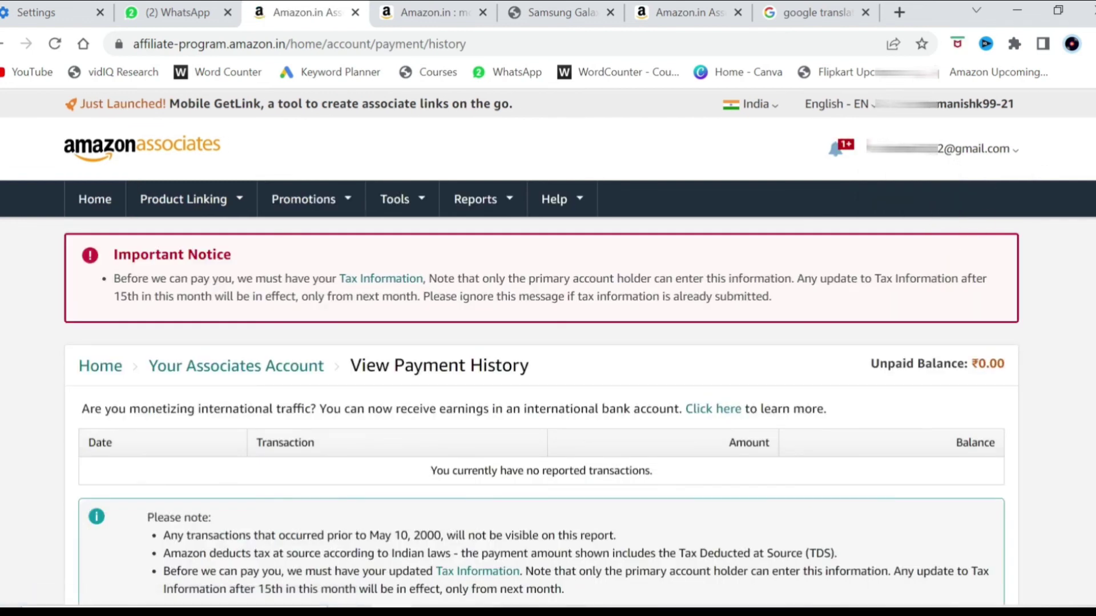
pyautogui.scroll(-3, 548, 343)
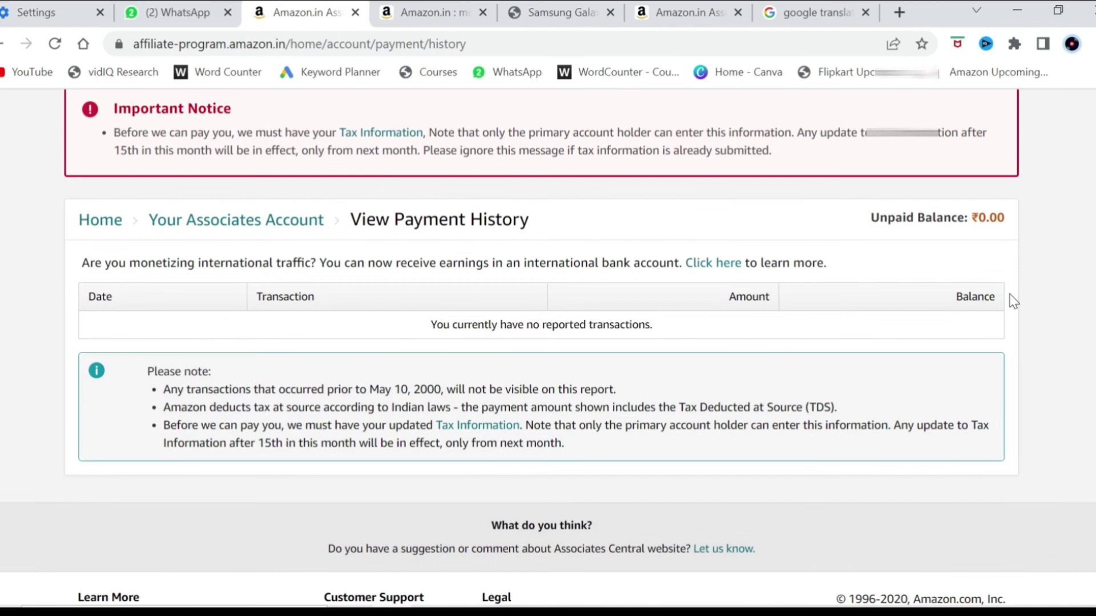
pyautogui.click(1051, 216)
pyautogui.click(1049, 294)
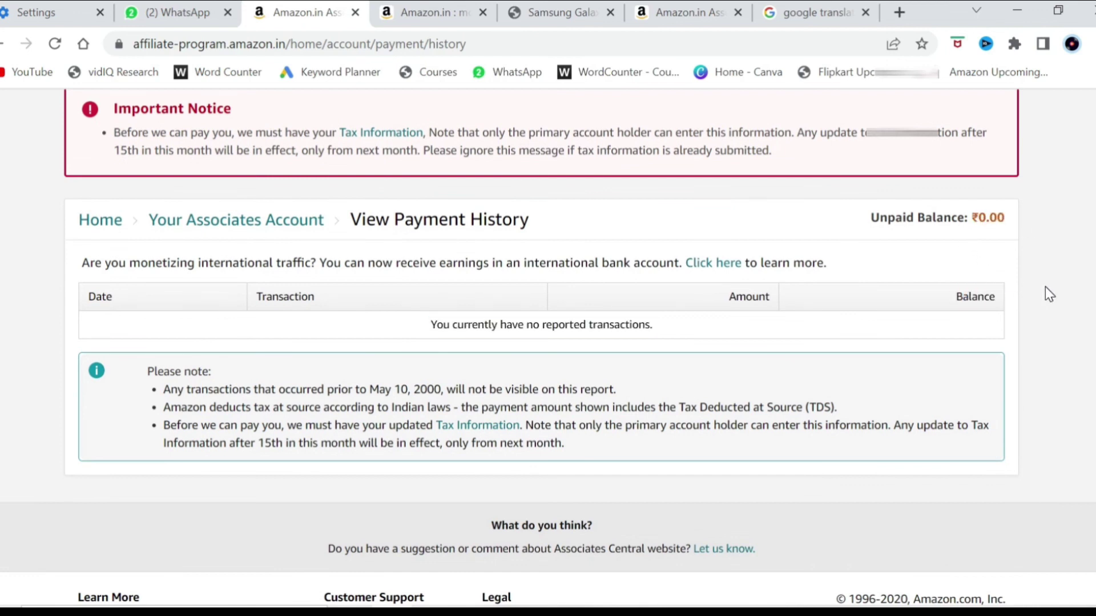
pyautogui.doubleClick(313, 297)
pyautogui.click(1048, 241)
# Open the Earnings Report in Associates Central.
pyautogui.scroll(3, 945, 270)
pyautogui.moveTo(464, 207)
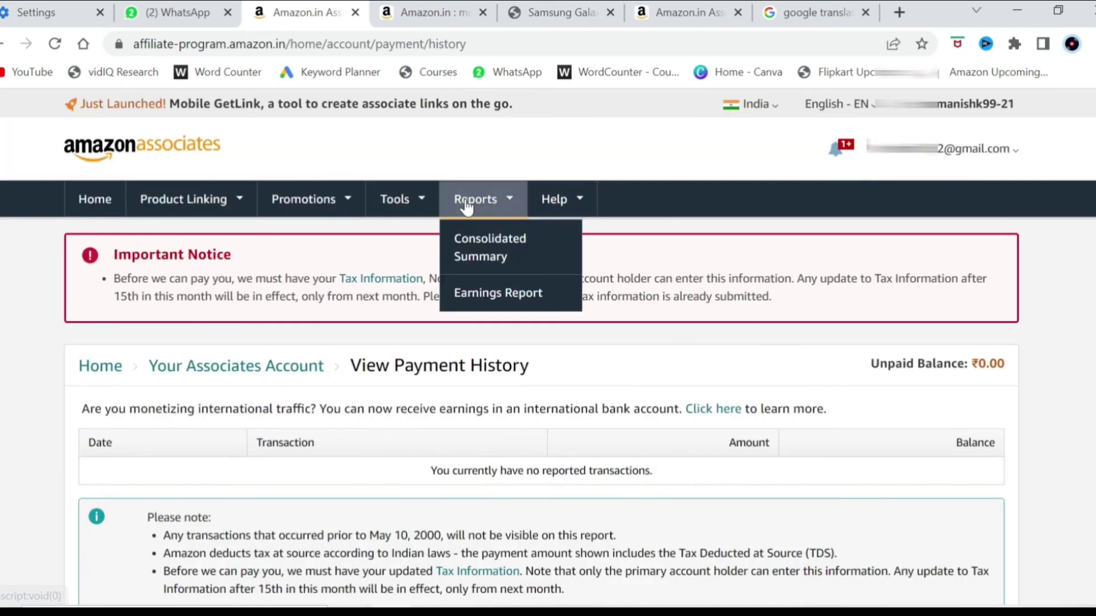
pyautogui.click(496, 295)
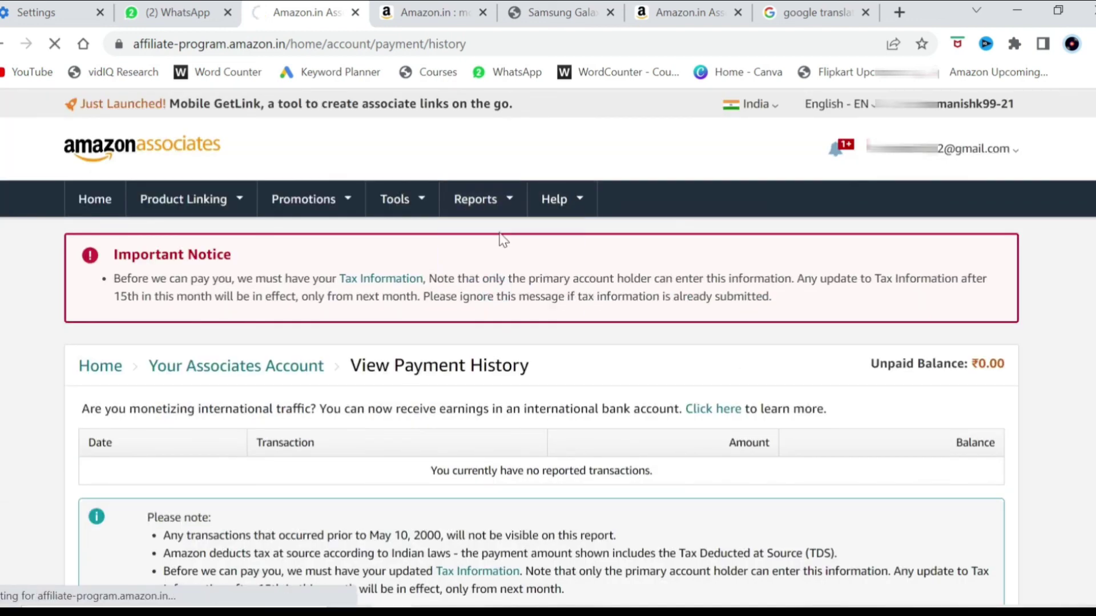
pyautogui.moveTo(487, 290)
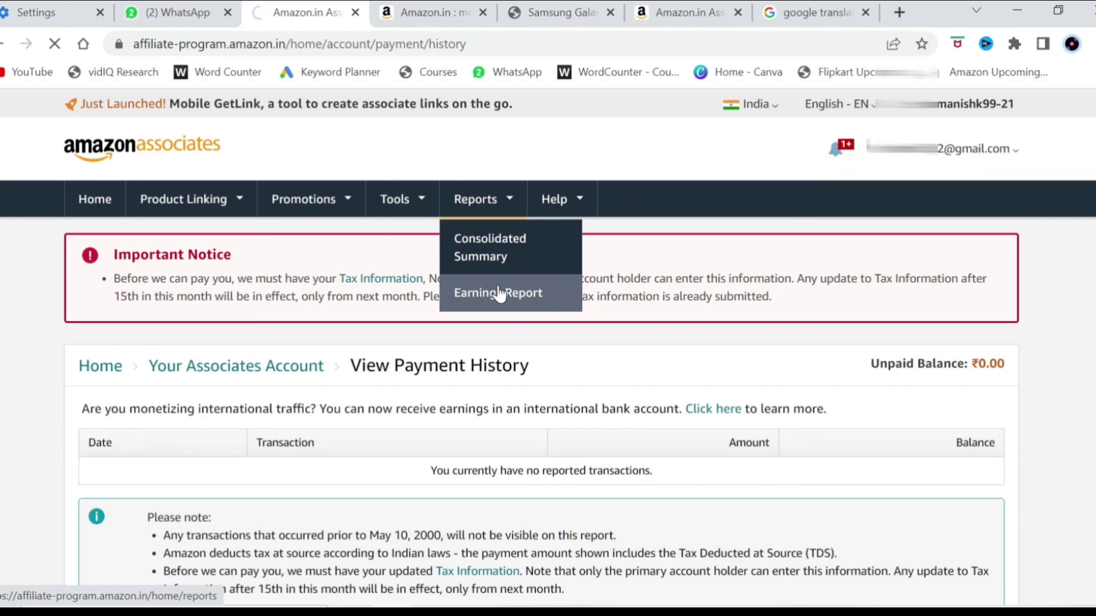
pyautogui.click(498, 292)
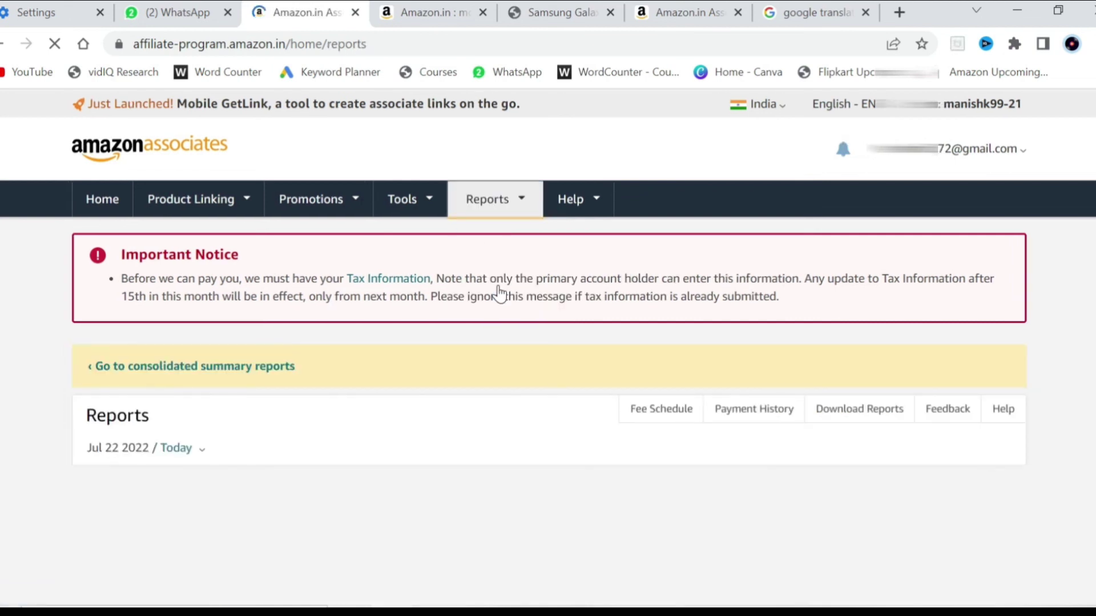